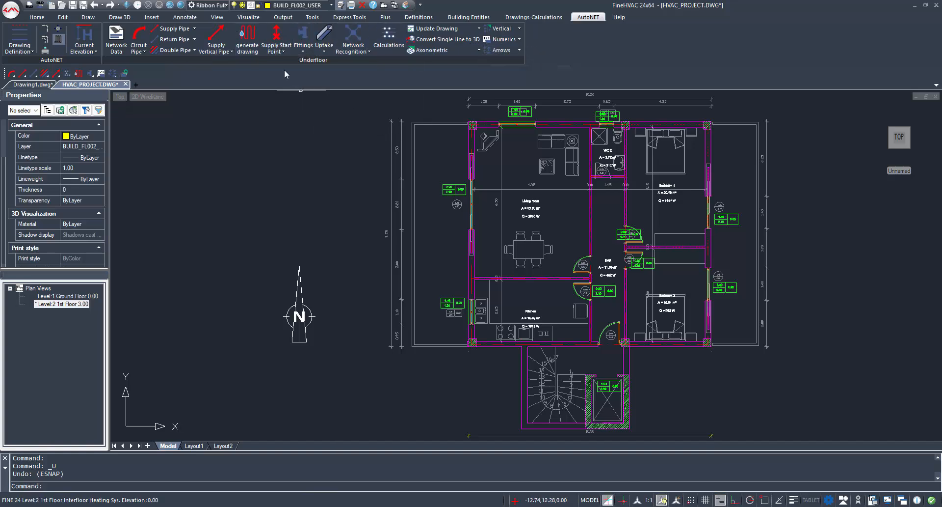
Generate a clockwise bifilar floor heating circuit from the Bedroom 2 thermal loss space, with 0.15 pipe distance and 0.10 radius
left_click(248, 33)
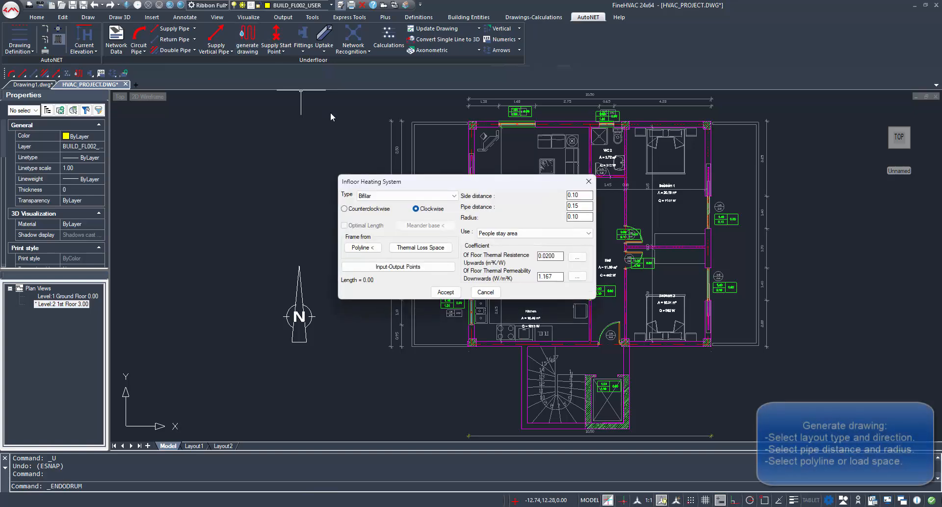
left_click(421, 248)
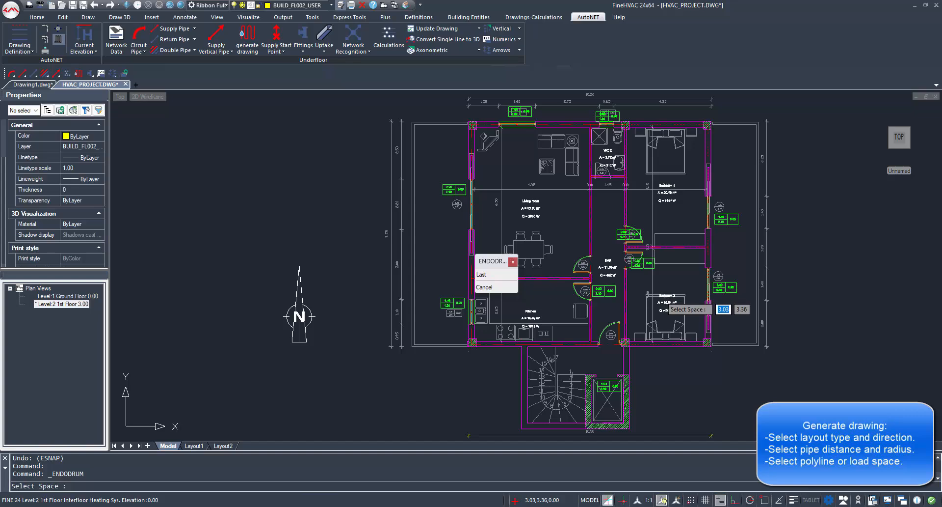
left_click(650, 300)
left_click(363, 209)
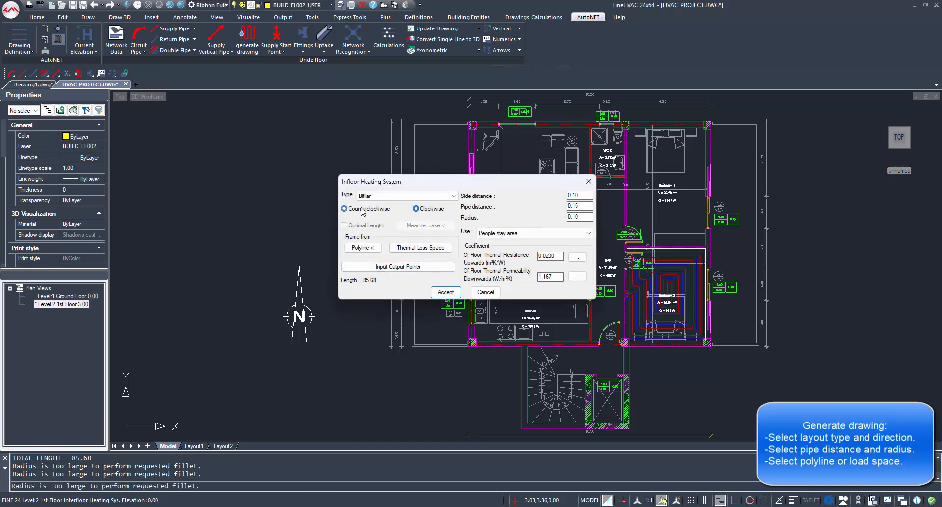
left_click(405, 195)
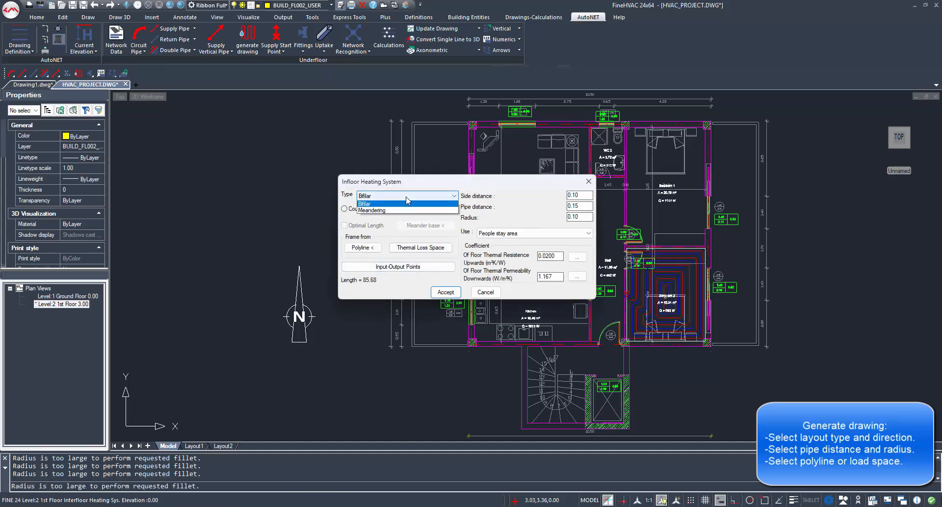
left_click(401, 212)
left_click(401, 196)
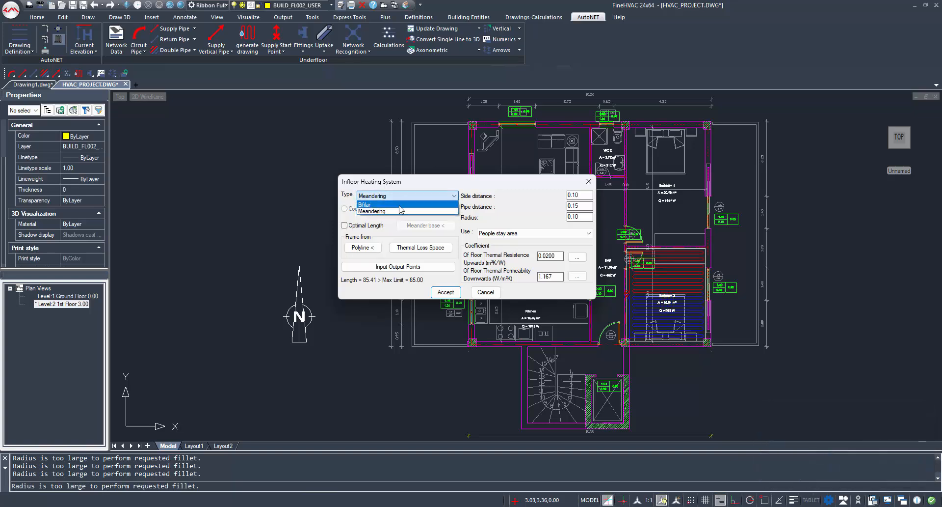
left_click(400, 205)
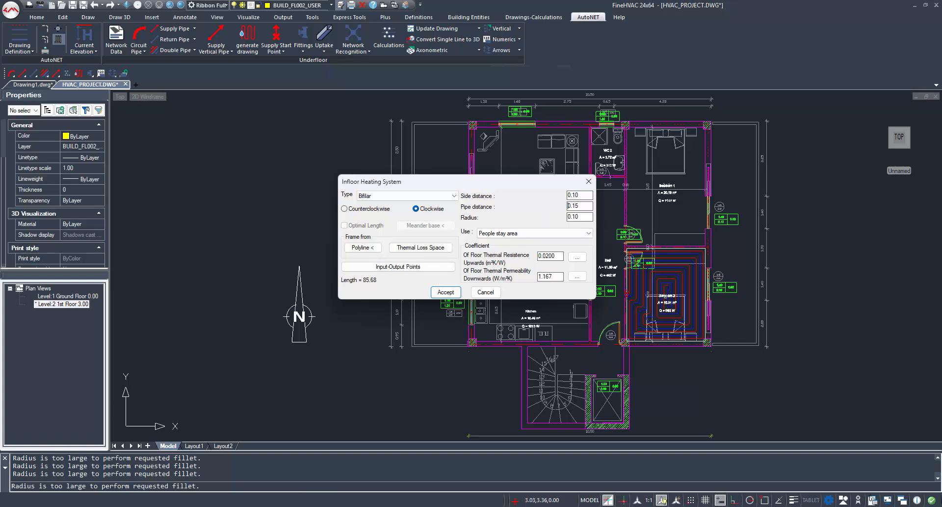
left_click(446, 292)
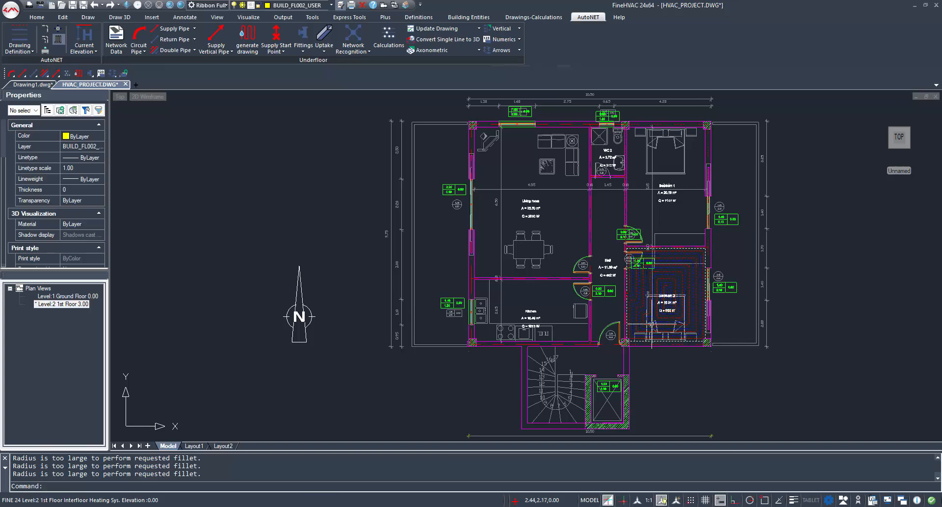
Redefine the Bedroom 2 circuit's input point at about 1.69,1.32 and output point at about 2.01,1.33 along the room's lower wall
scroll(664, 310, "up", 5)
middle_click_drag(684, 310, 582, 312)
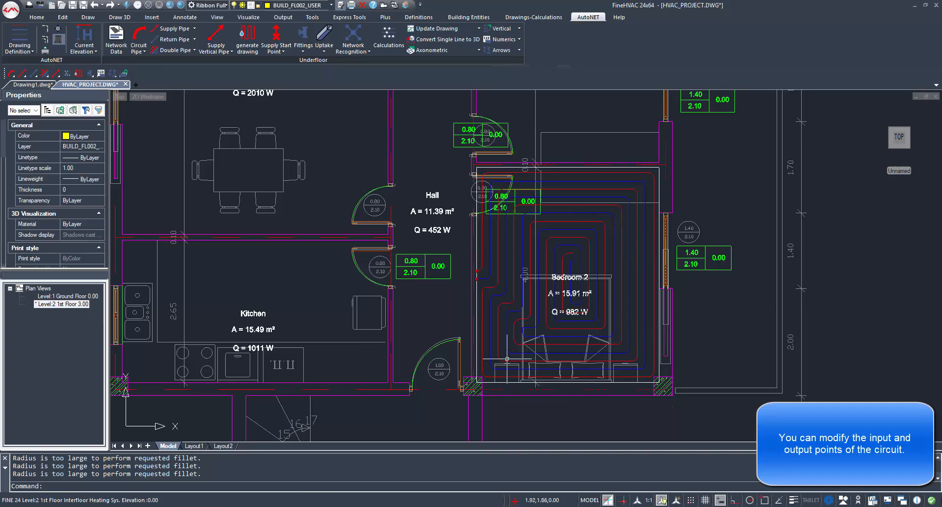
double_click(499, 335)
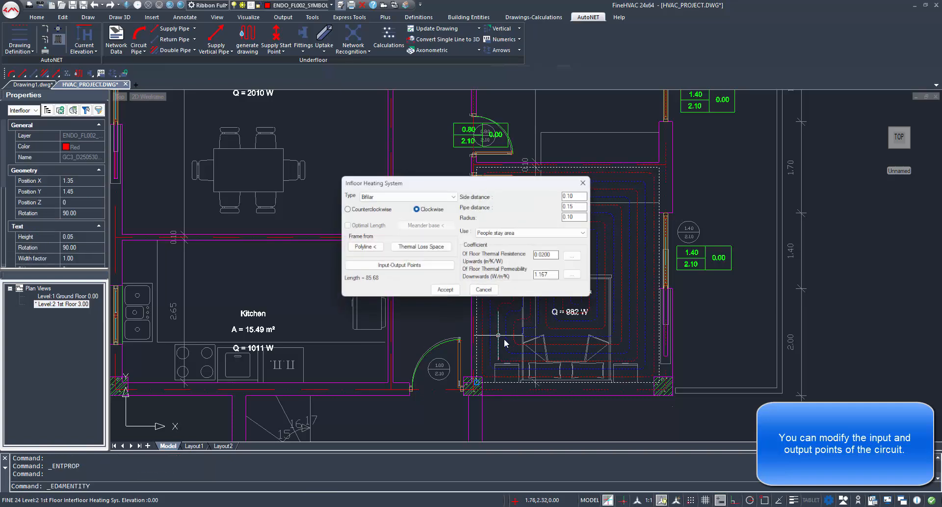
left_click(400, 267)
scroll(498, 390, "up", 3)
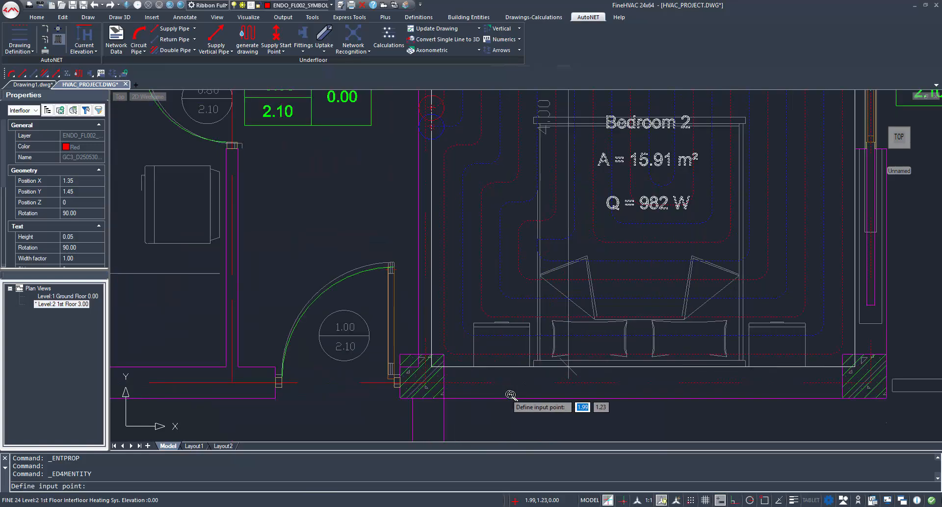
left_click(473, 381)
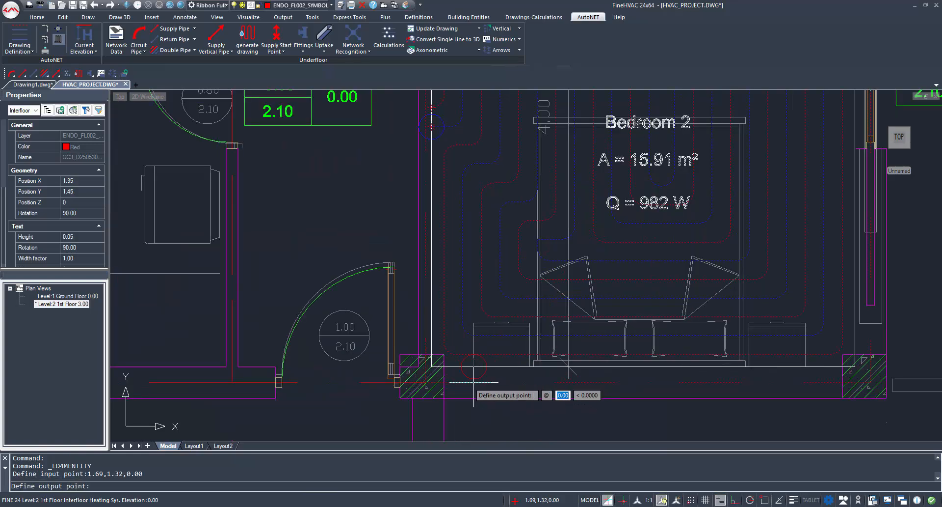
left_click(512, 381)
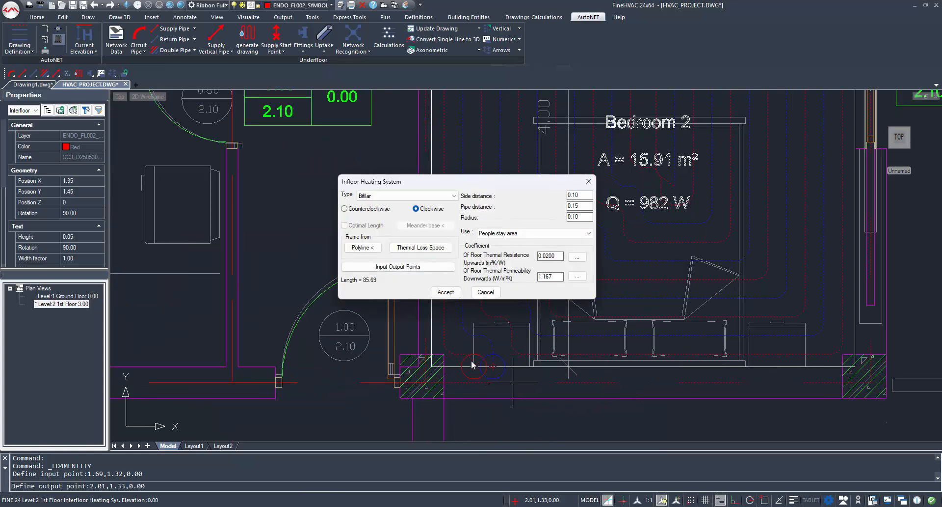
left_click(445, 292)
Generate a clockwise bifilar floor heating circuit from the Kitchen's thermal loss space
scroll(537, 377, "down", 3)
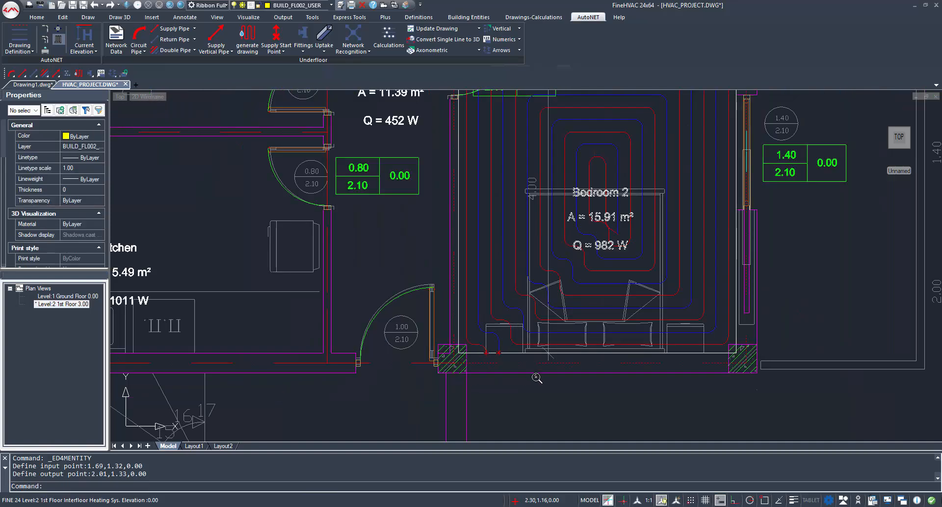
scroll(536, 377, "down", 4)
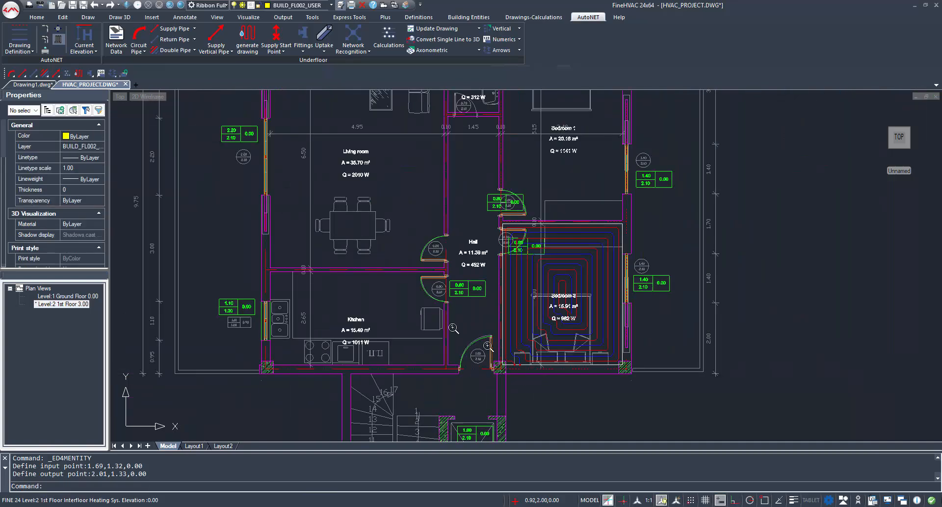
left_click(276, 39)
left_click(421, 248)
left_click(445, 322)
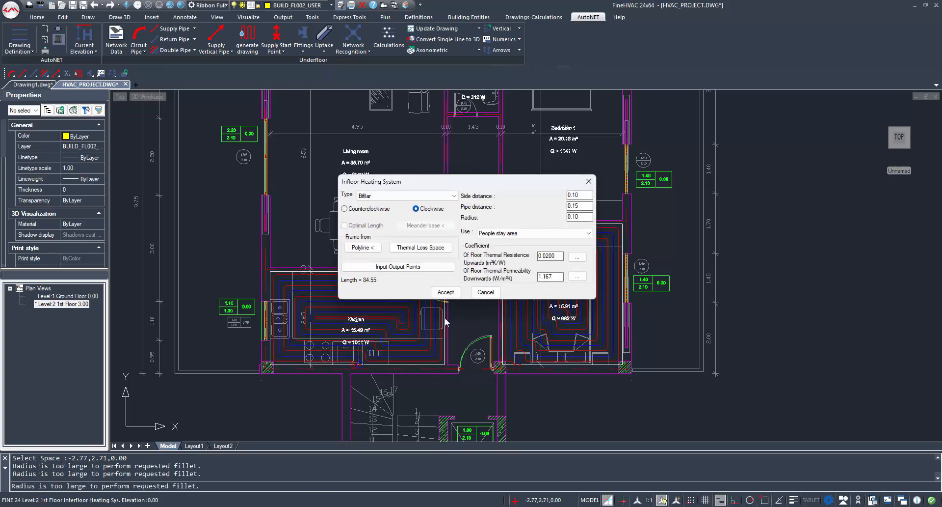
left_click(445, 292)
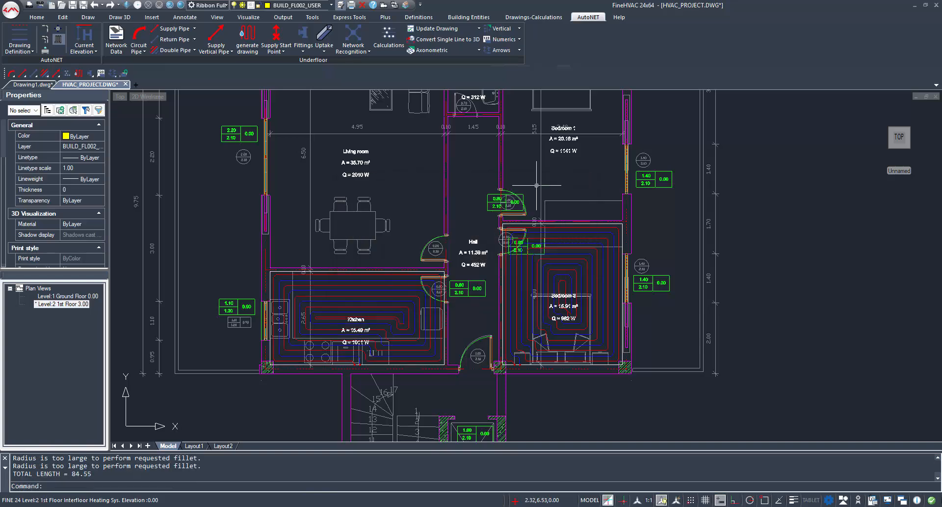
Generate a meandering floor heating circuit from the Hall's thermal loss space
left_click(247, 37)
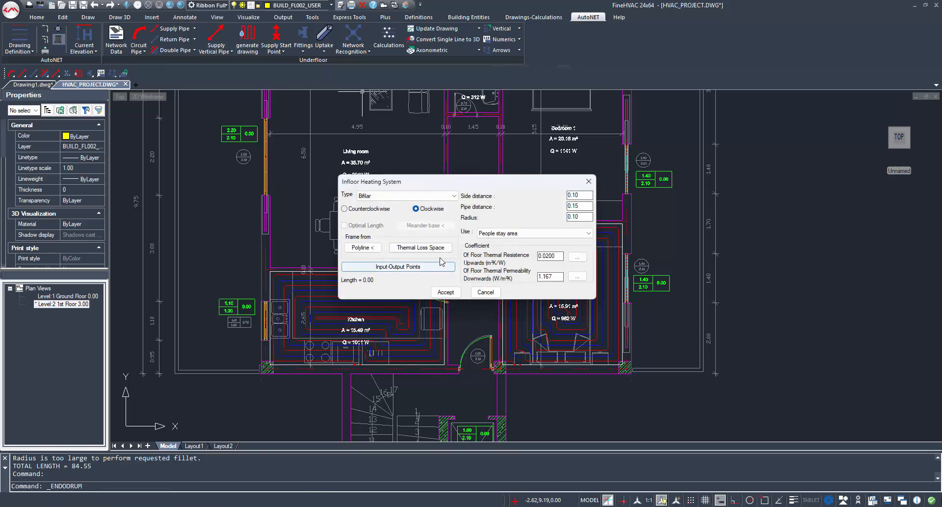
left_click(421, 248)
left_click(472, 240)
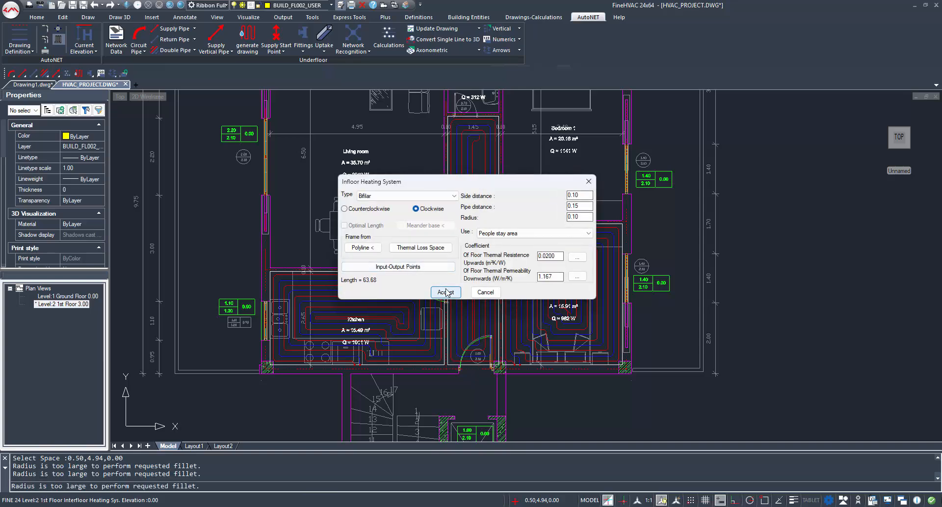
left_click(401, 196)
left_click(402, 210)
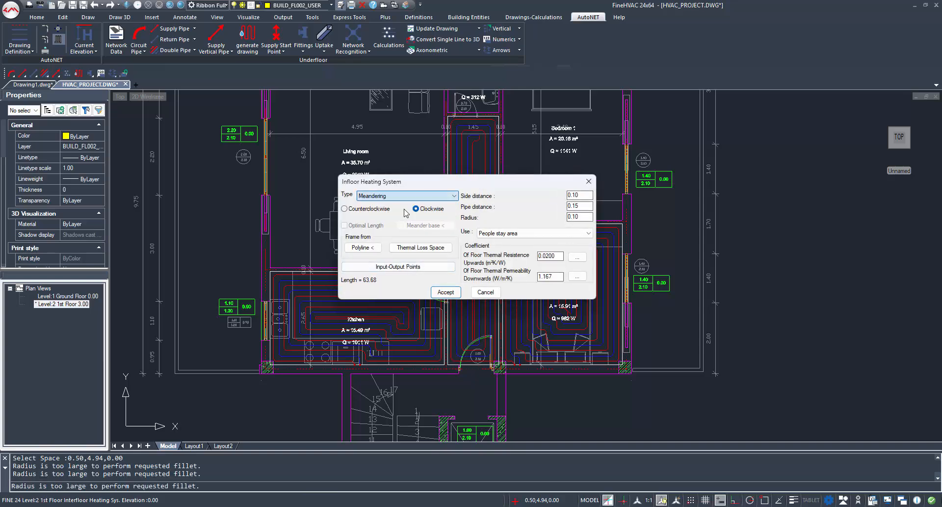
left_click(446, 293)
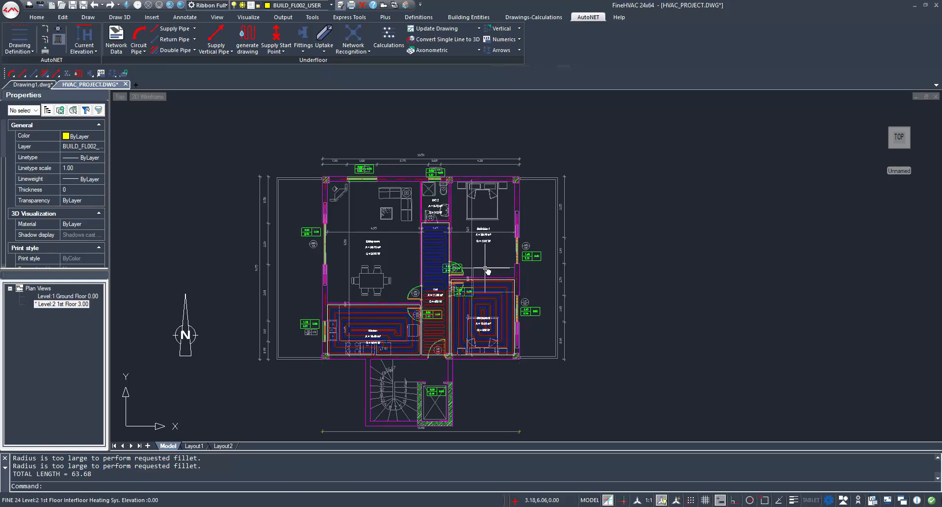
Draw a rectangle about 3.2 by 3.7 m inside Bedroom 1, above the wardrobe area, as a circuit boundary
type("rec")
key("Return")
scroll(490, 229, "up", 3)
left_click(425, 162)
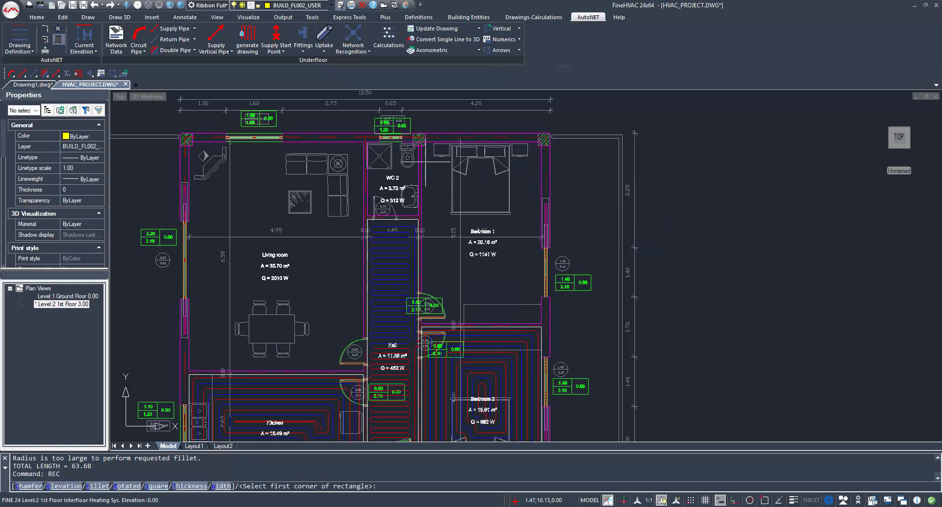
left_click(537, 311)
Draw two stacked rectangles in the Living room, the upper about 4.6 by 3.2 m and the lower about 4.6 by 2.8 m
key("Return")
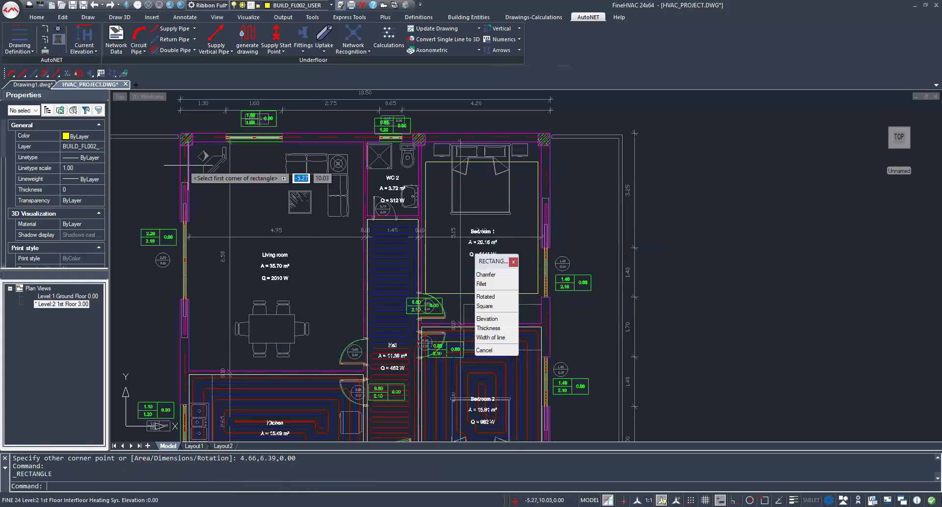
left_click(198, 155)
left_click(357, 265)
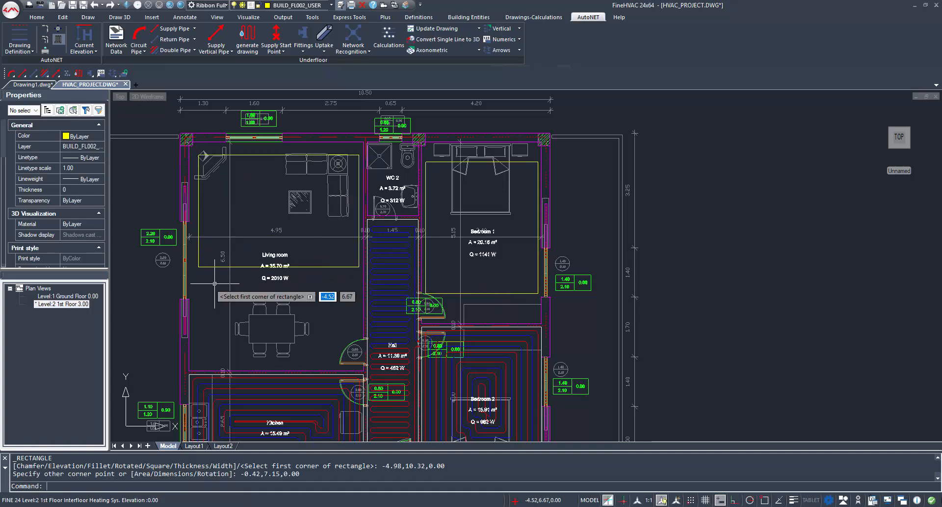
key("Return")
left_click(198, 268)
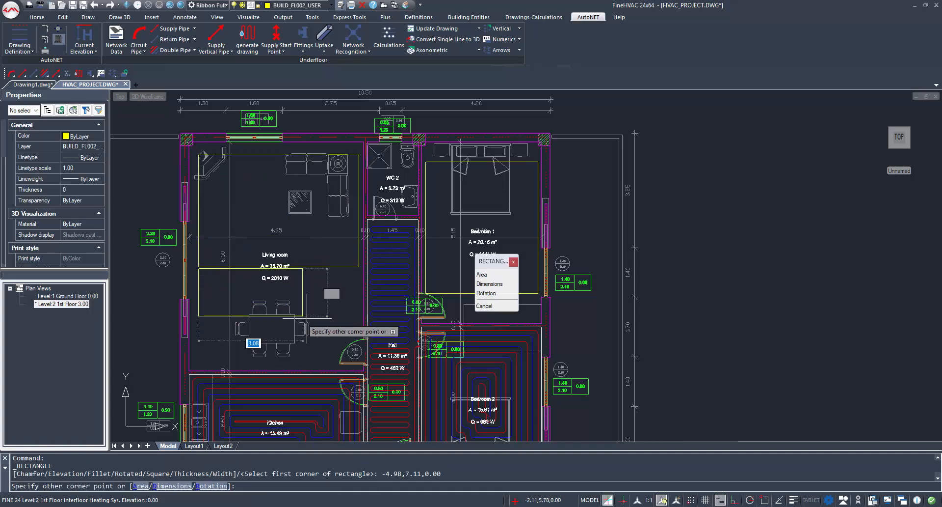
left_click(358, 367)
Generate a bifilar floor heating circuit from the upper Living room rectangle
left_click(248, 42)
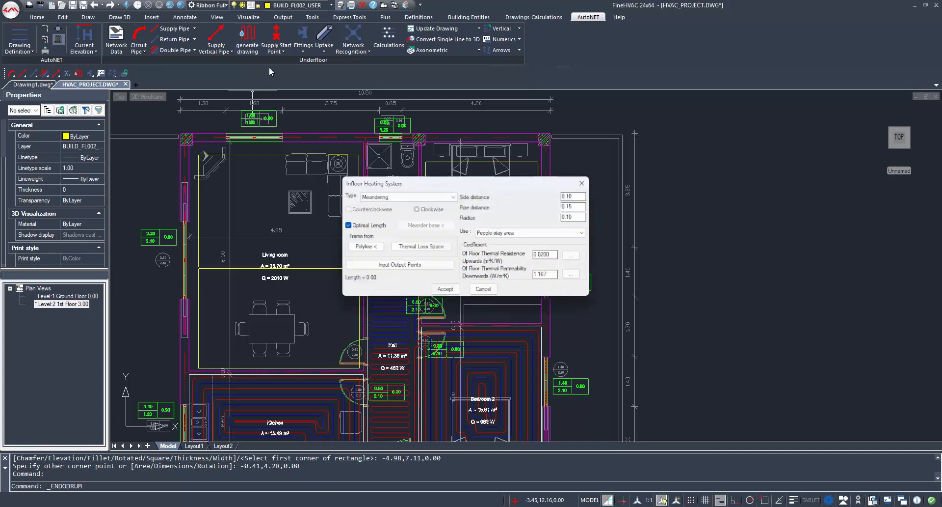
left_click(443, 288)
left_click(498, 285)
left_click(273, 261)
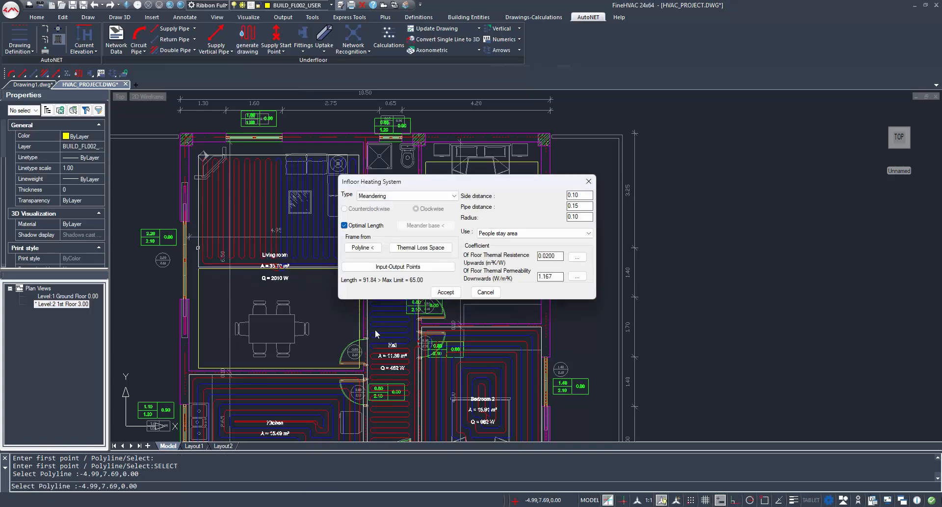
left_click(396, 206)
left_click(445, 292)
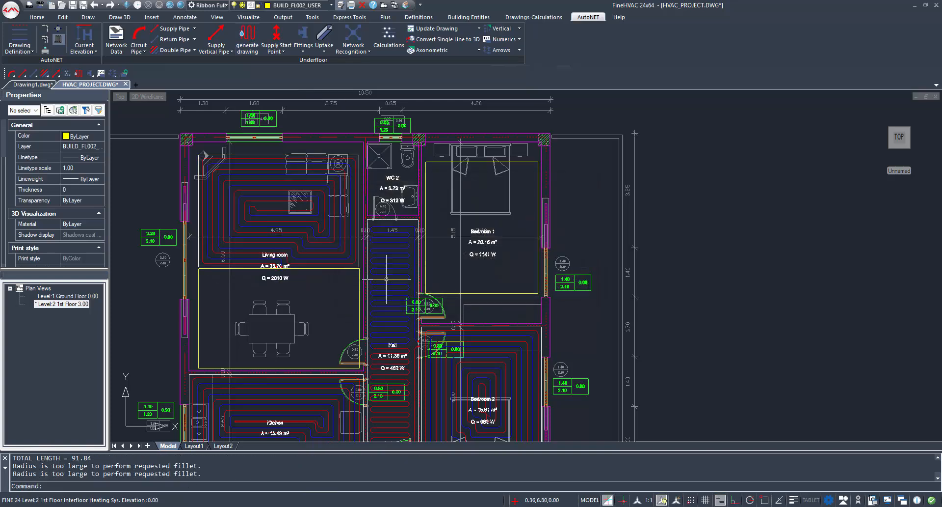
Generate a bifilar floor heating circuit from the lower Living room rectangle around the dining table
left_click(242, 32)
left_click(445, 291)
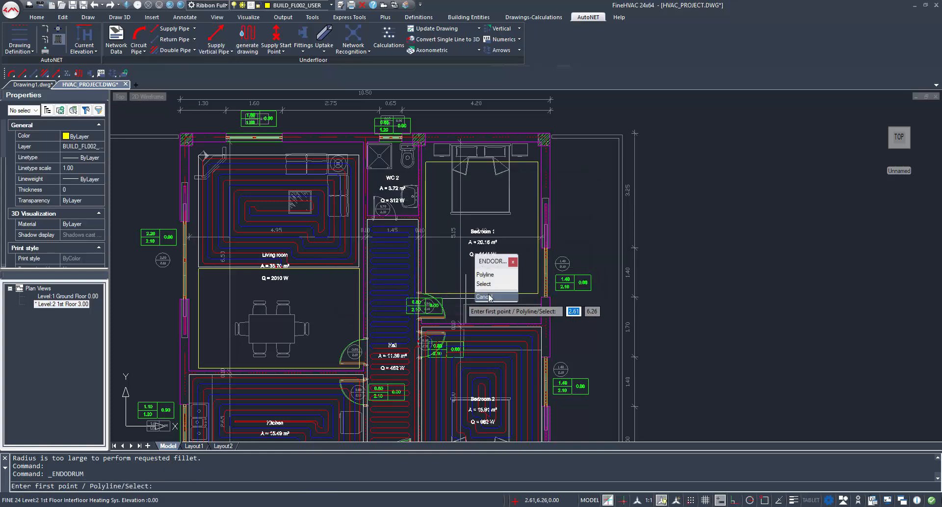
left_click(498, 285)
left_click(306, 306)
left_click(447, 292)
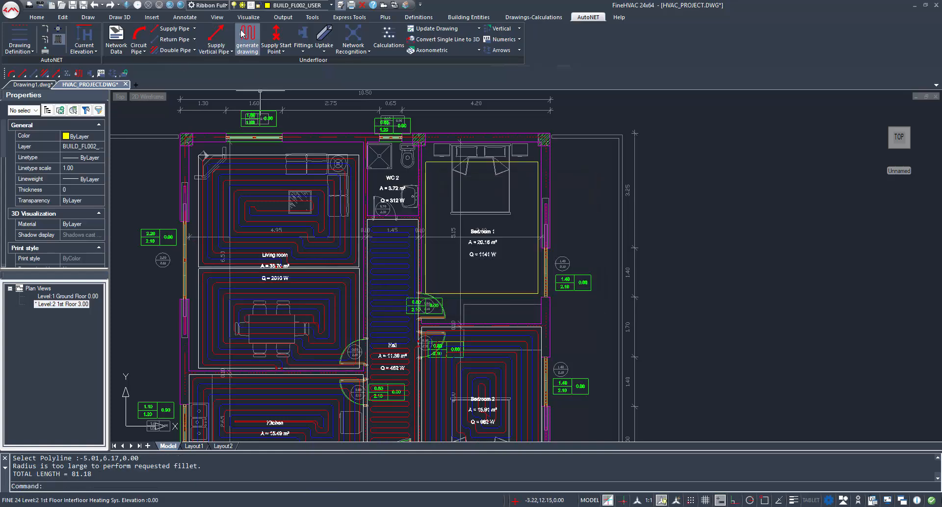
Create a clockwise bifilar circuit layout using the Bedroom 1 rectangle as its frame polyline
left_click(242, 31)
left_click(373, 250)
left_click(496, 284)
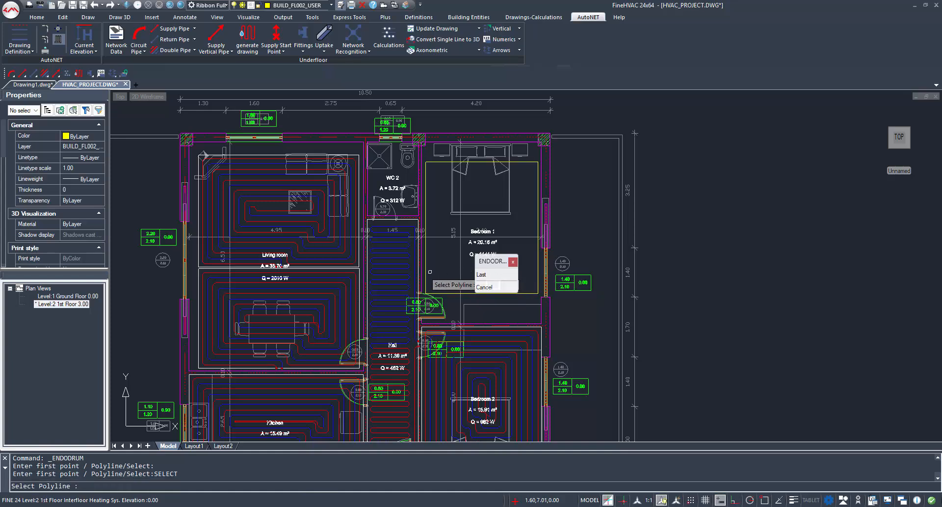
left_click(426, 272)
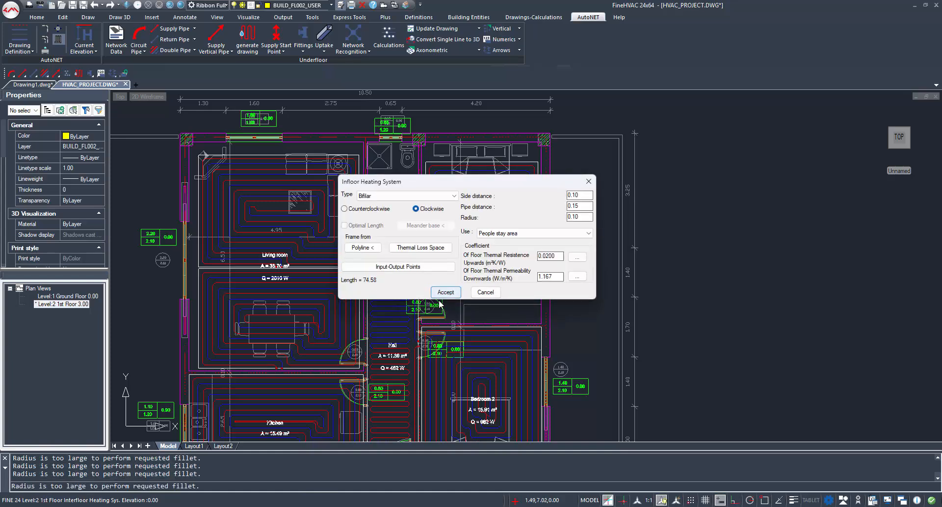
Place the Bedroom 1 circuit's input point at about 1.30,6.65 and output point at about 1.31,6.88 on the hall side, and accept the circuit
left_click(399, 267)
scroll(454, 289, "up", 5)
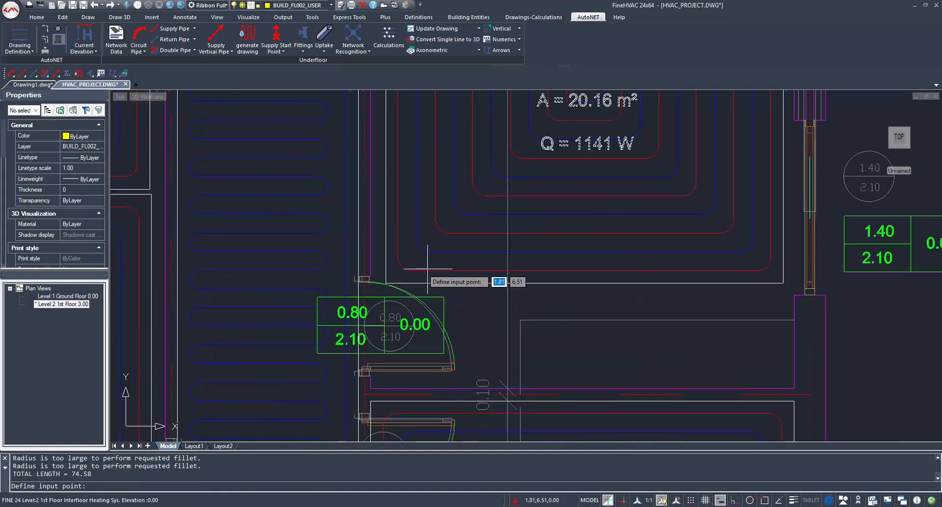
left_click(365, 222)
left_click(447, 292)
Set the upper Living room circuit's input and output points on the wall facing the hall, and accept the circuit
scroll(445, 292, "down", 5)
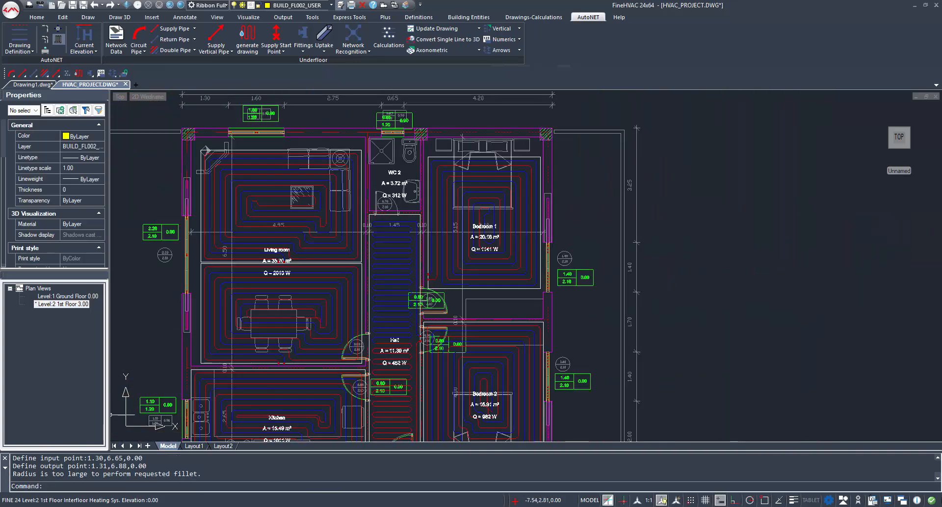
scroll(121, 246, "up", 1)
double_click(159, 229)
left_click(382, 269)
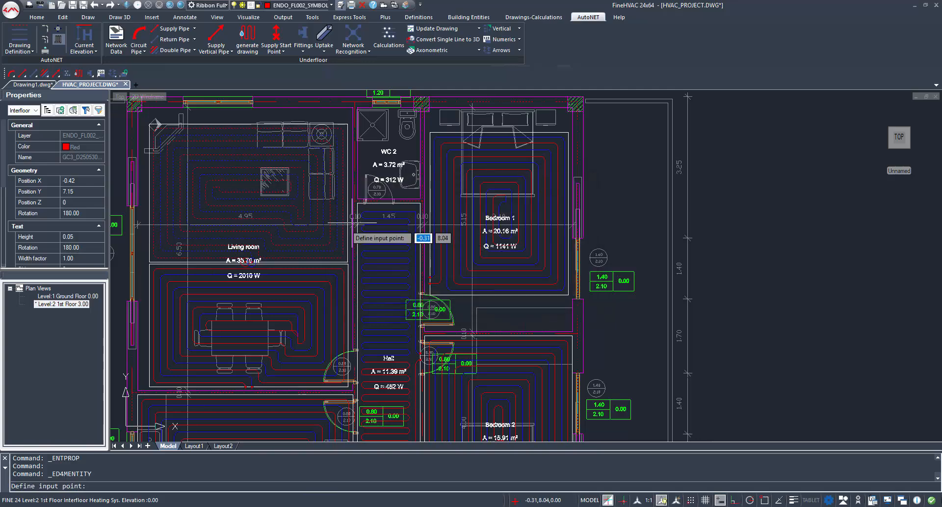
scroll(346, 236, "up", 2)
left_click(359, 260)
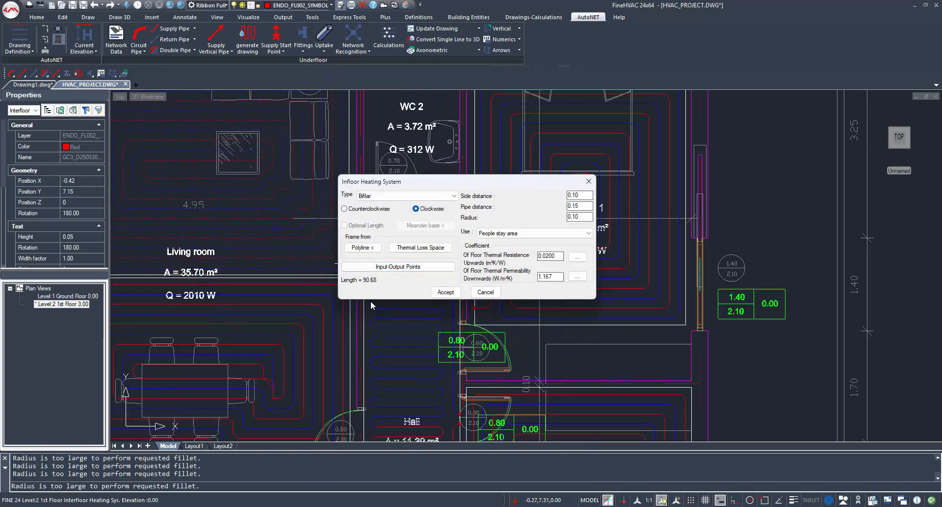
left_click(444, 293)
Move the lower Living room circuit's input point to about -0.27,4.97 and output point to about -0.26,5.33 beside the hall door
scroll(363, 324, "down", 4)
double_click(364, 337)
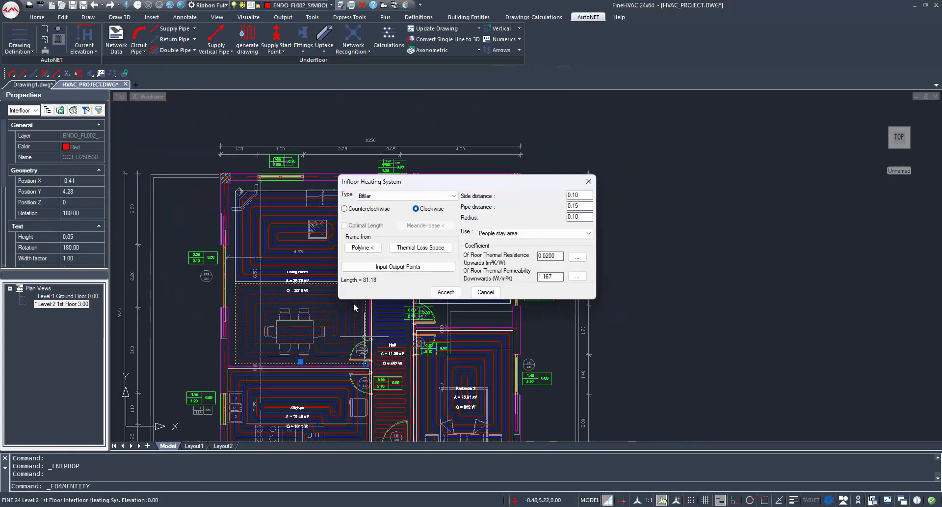
left_click(383, 268)
scroll(371, 344, "up", 4)
left_click(382, 315)
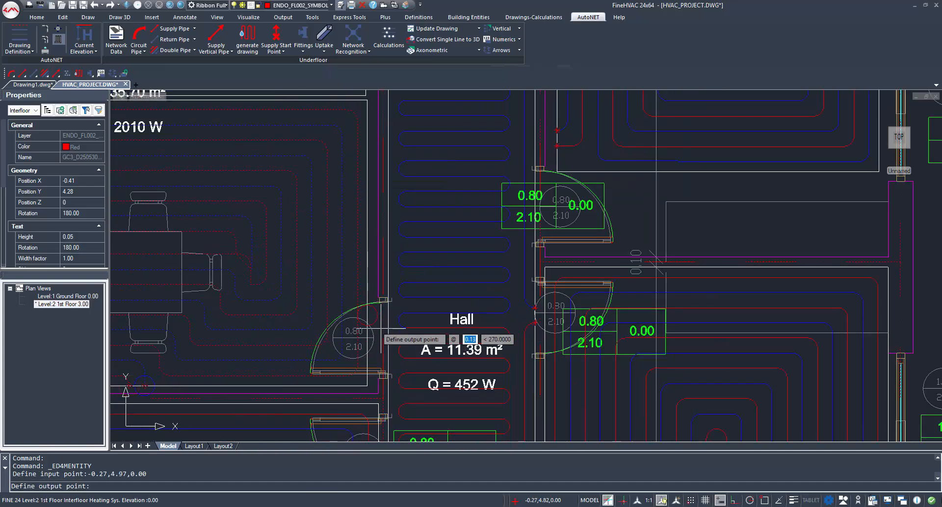
left_click(383, 291)
left_click(444, 292)
scroll(353, 357, "down", 5)
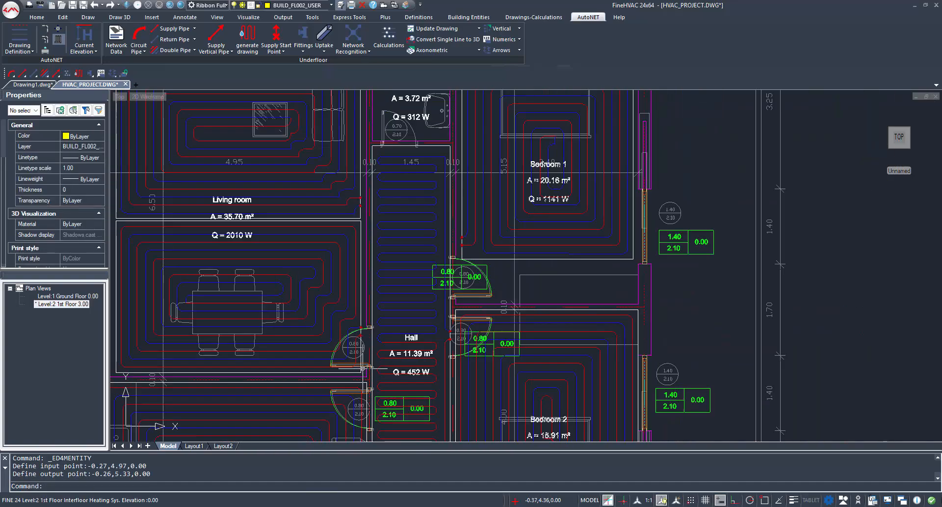
Generate a clockwise bifilar floor heating circuit for WC 2, using its thermal loss space as the frame
middle_click(386, 244)
middle_click(385, 244)
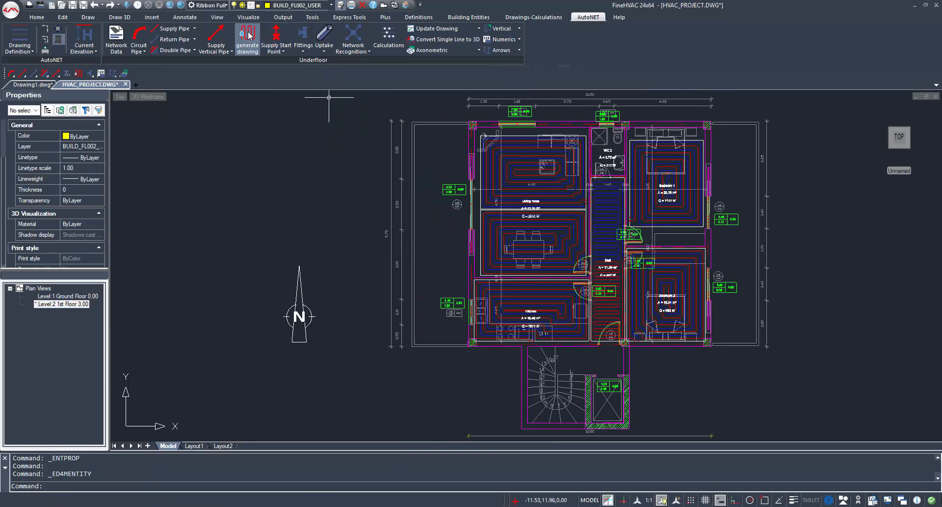
left_click(249, 35)
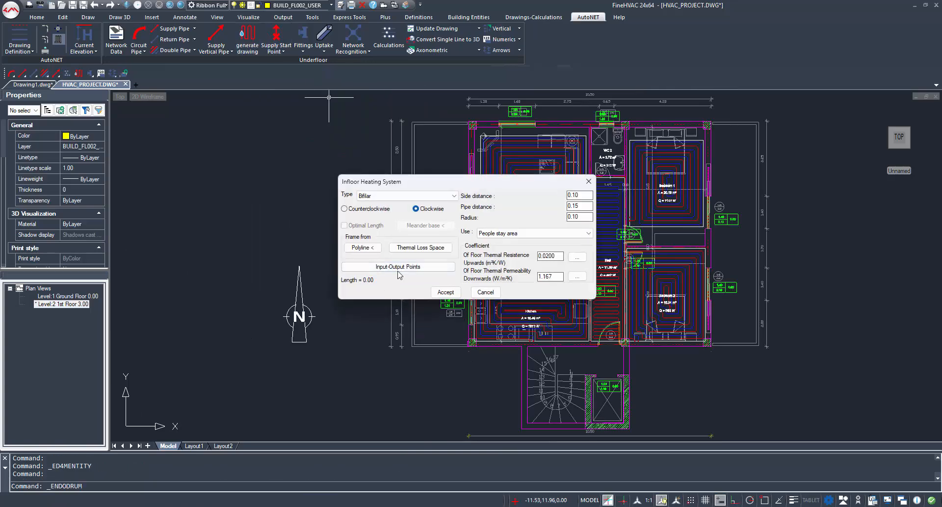
left_click(416, 248)
left_click(607, 151)
left_click(445, 292)
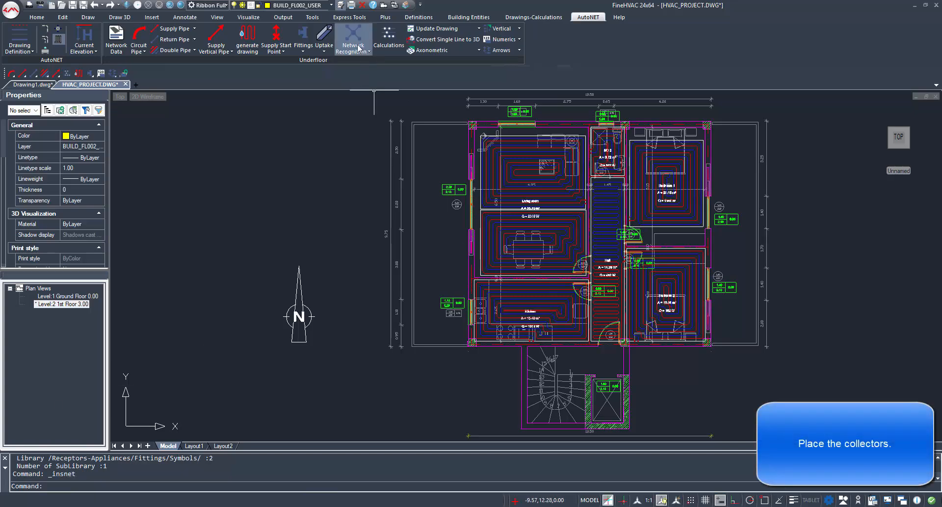
Insert a Collector (5) fitting at about -0.72,1.08, horizontally below the wall between the kitchen and the staircase
left_click(304, 37)
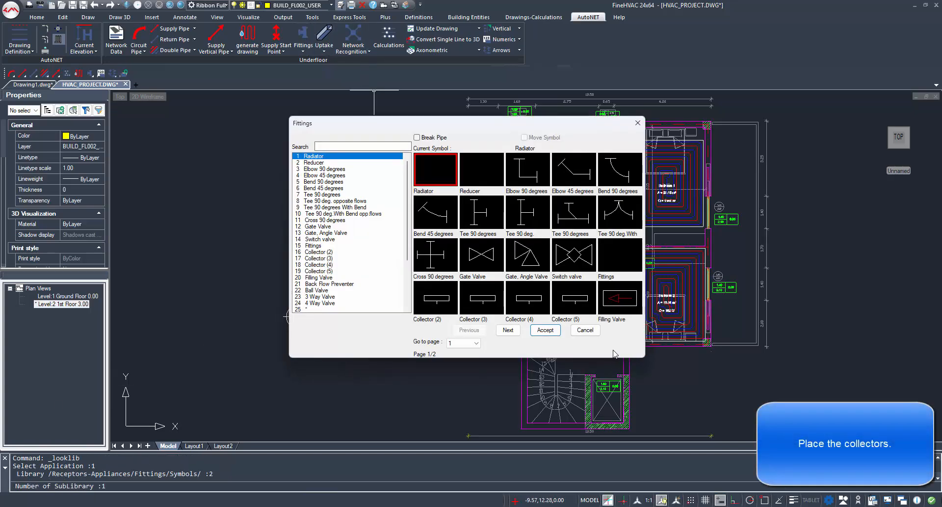
double_click(573, 304)
scroll(611, 372, "up", 4)
scroll(602, 352, "up", 4)
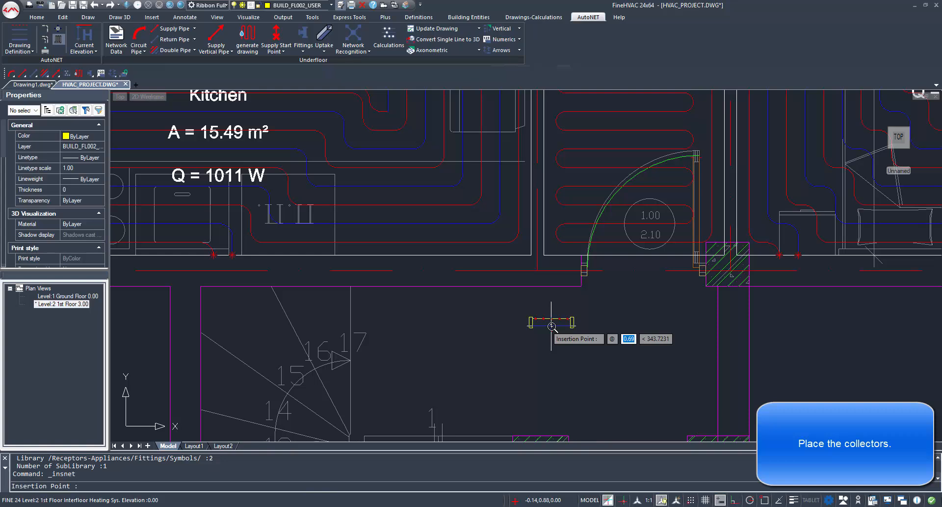
left_click(479, 297)
left_click(546, 303)
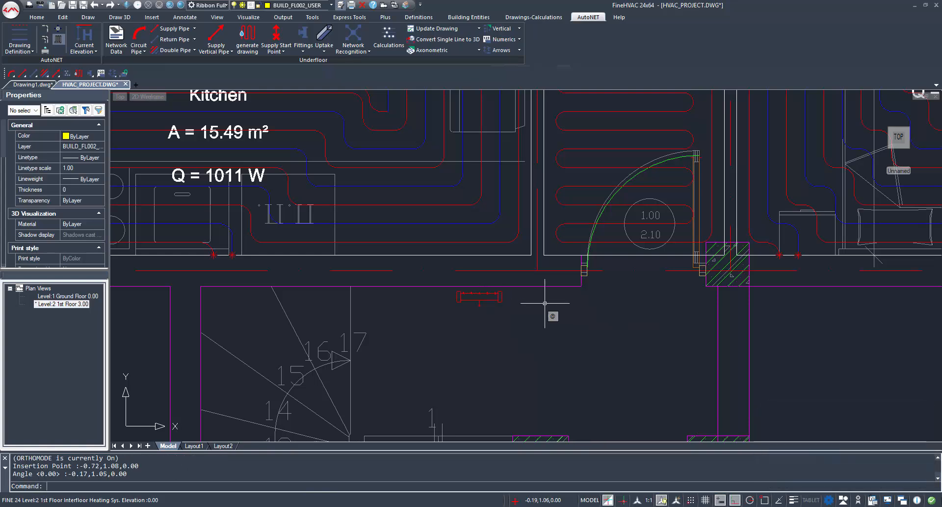
Insert a second identical collector at about -0.33,1.09, beside the first on the side nearer the hall's entrance door
key("Return")
left_click(528, 296)
left_click(582, 293)
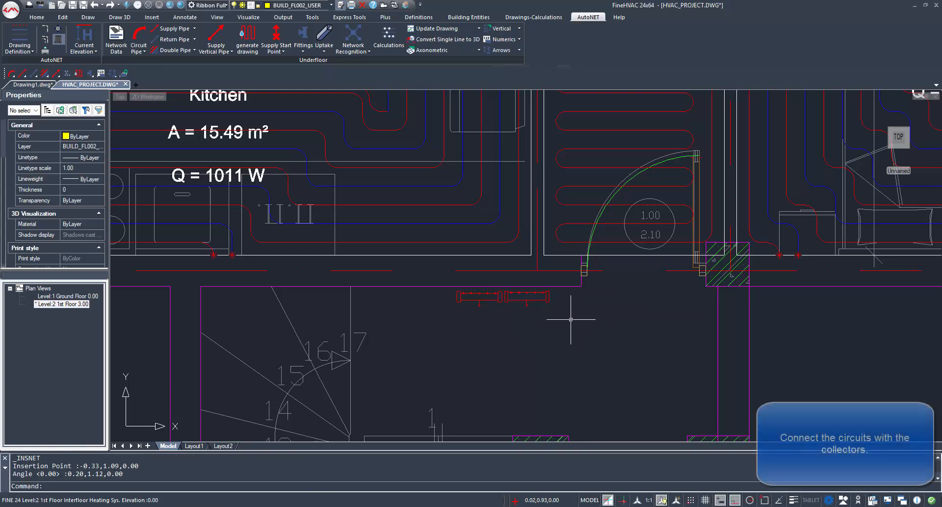
Draw a supply circuit pipe from the Bedroom 2 node at 1.69,1.45 through 1.69,1.36 and 0.01,1.36 to the collector nearer the entrance door
scroll(572, 319, "down", 3)
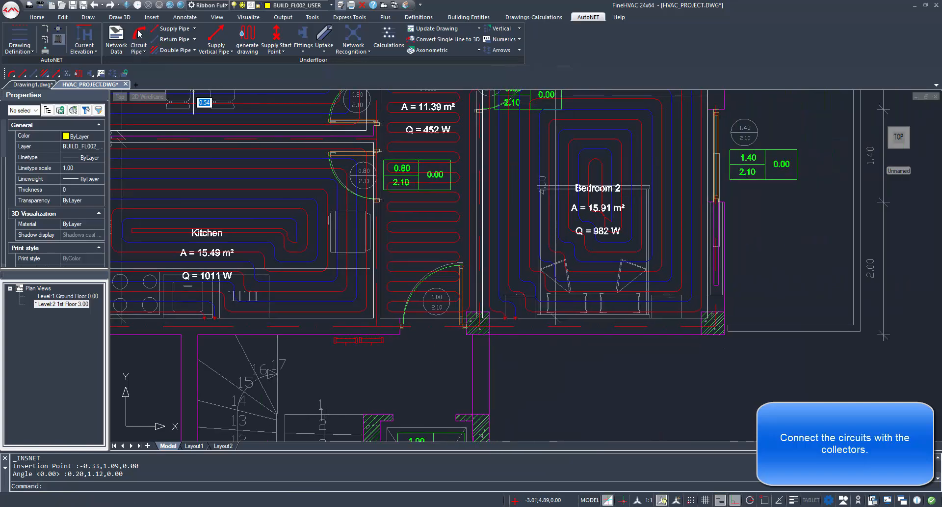
left_click(138, 34)
right_click(518, 366, "shift")
left_click(550, 289)
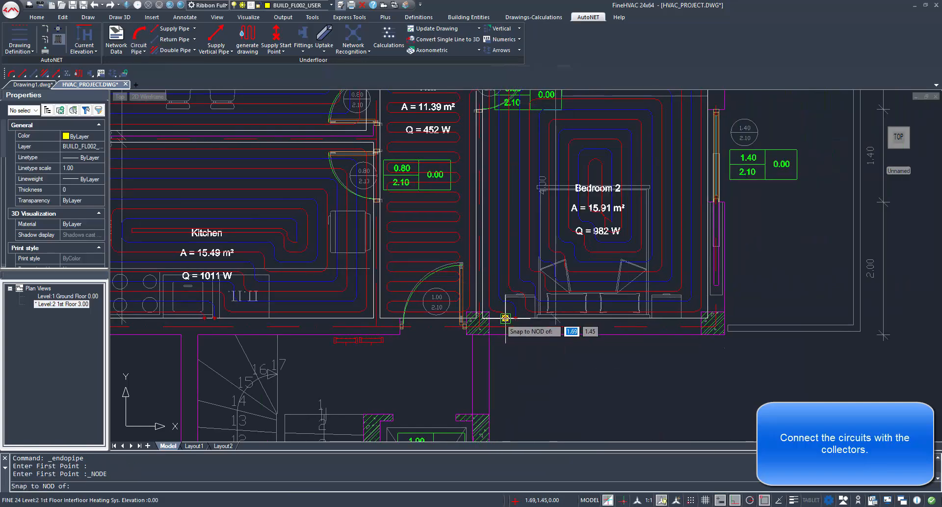
left_click(506, 318)
scroll(506, 318, "up", 3)
left_click(504, 323)
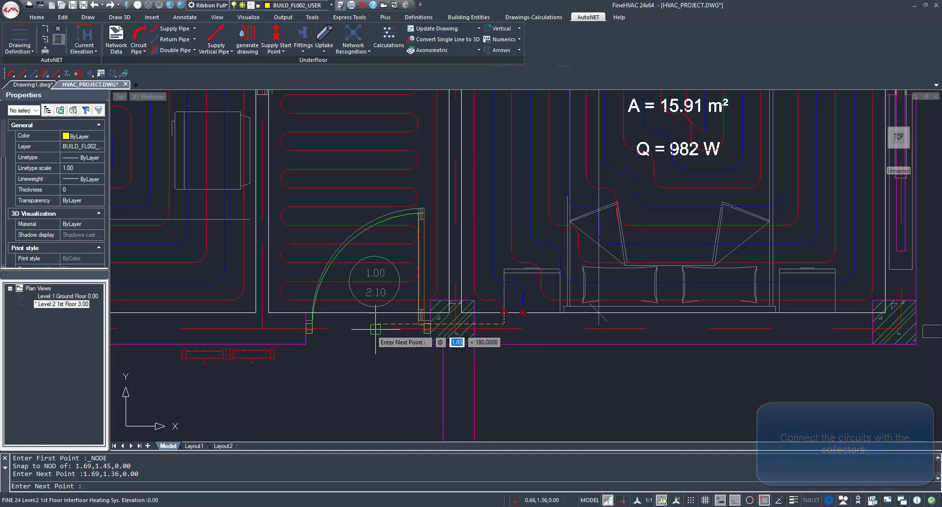
left_click(294, 323)
right_click(283, 367, "shift")
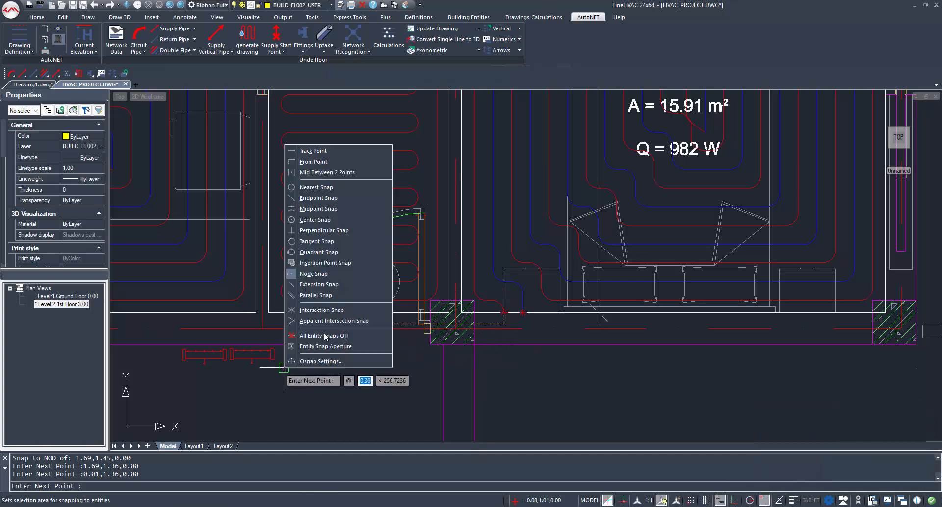
left_click(333, 273)
left_click(269, 346)
key("Return")
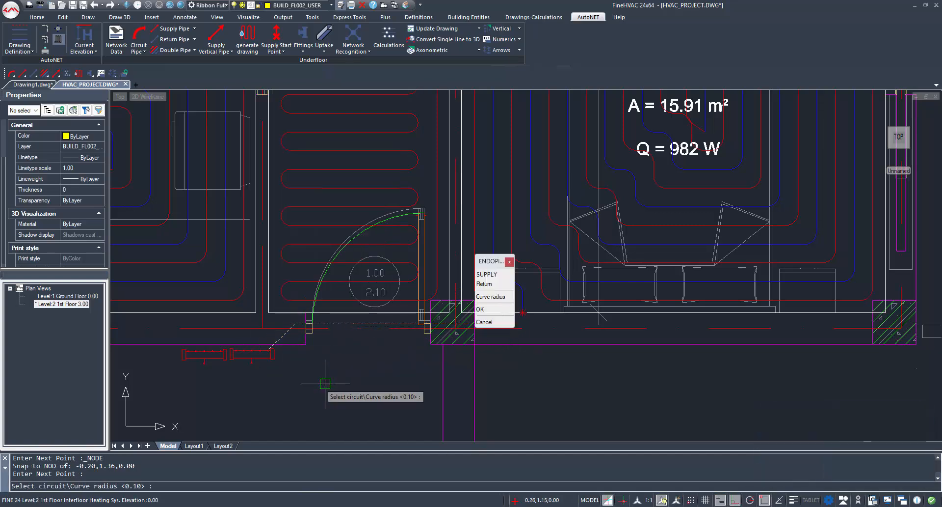
left_click(489, 278)
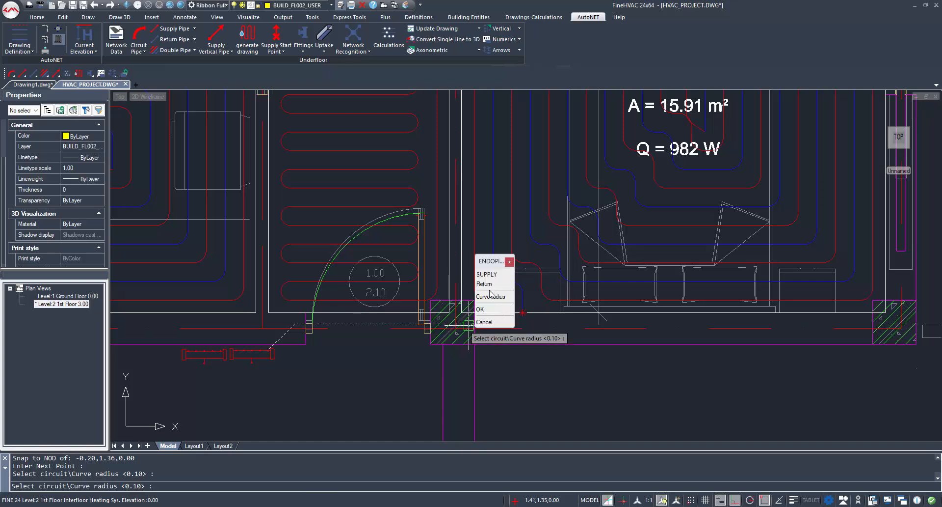
right_click(328, 315)
scroll(360, 330, "up", 1)
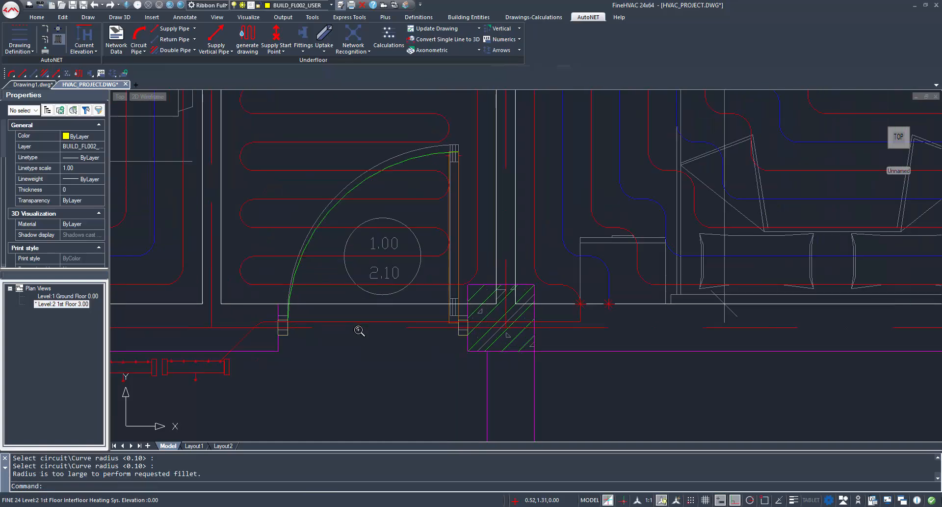
Draw a return circuit pipe from the Bedroom 2 node at 1.84,1.45 through 1.84,1.34 and -0.47,1.34 to the collector farther from the entrance door
scroll(374, 341, "down", 1)
left_click(140, 36)
right_click(535, 374, "shift")
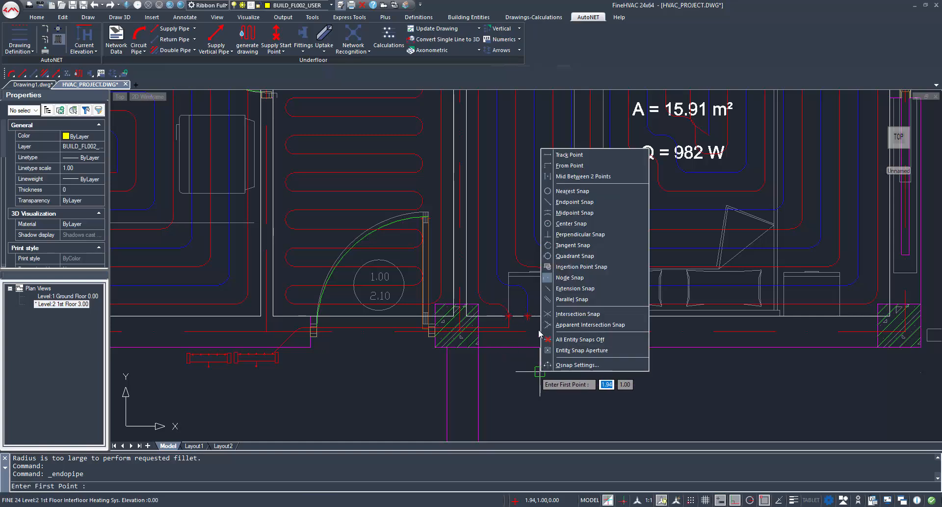
left_click(564, 288)
left_click(527, 317)
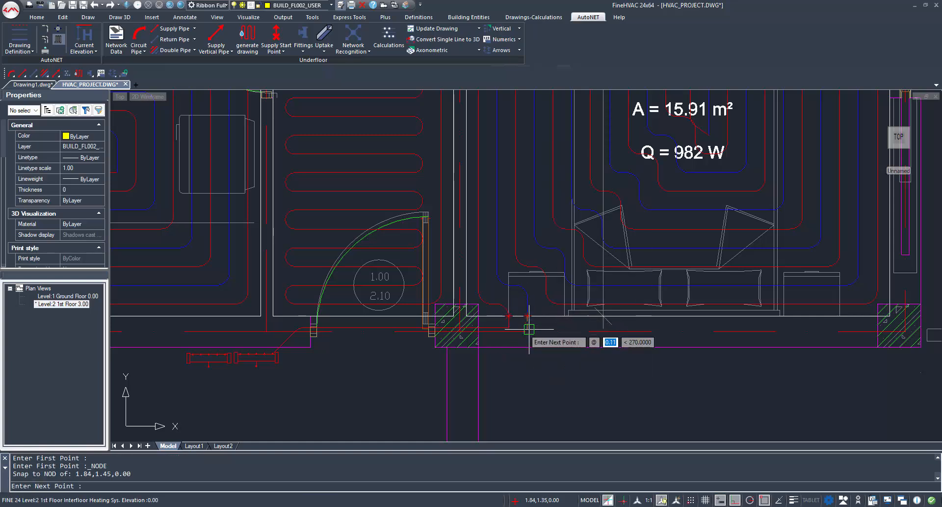
left_click(527, 330)
scroll(243, 330, "up", 1)
left_click(236, 327)
right_click(236, 325, "shift")
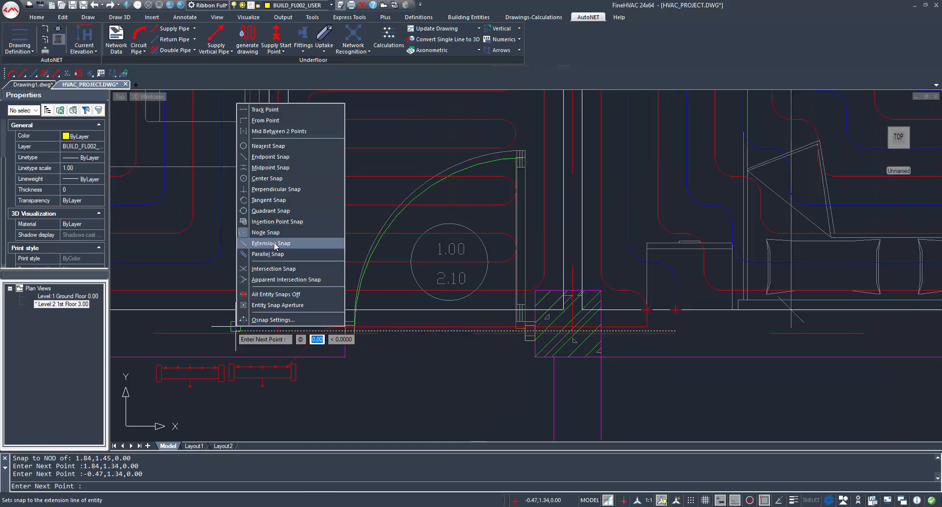
left_click(273, 245)
left_click(214, 366)
right_click(213, 367)
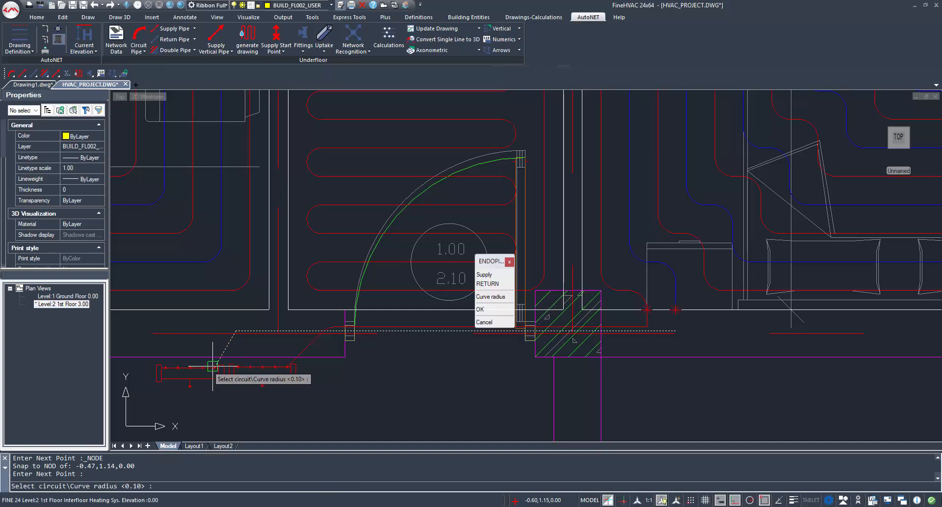
right_click(213, 366)
left_click(140, 51)
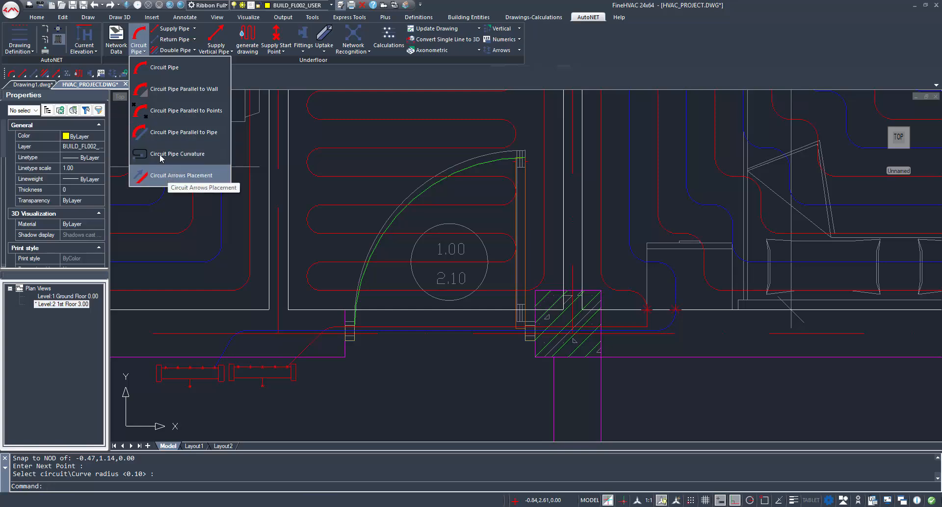
left_click(135, 52)
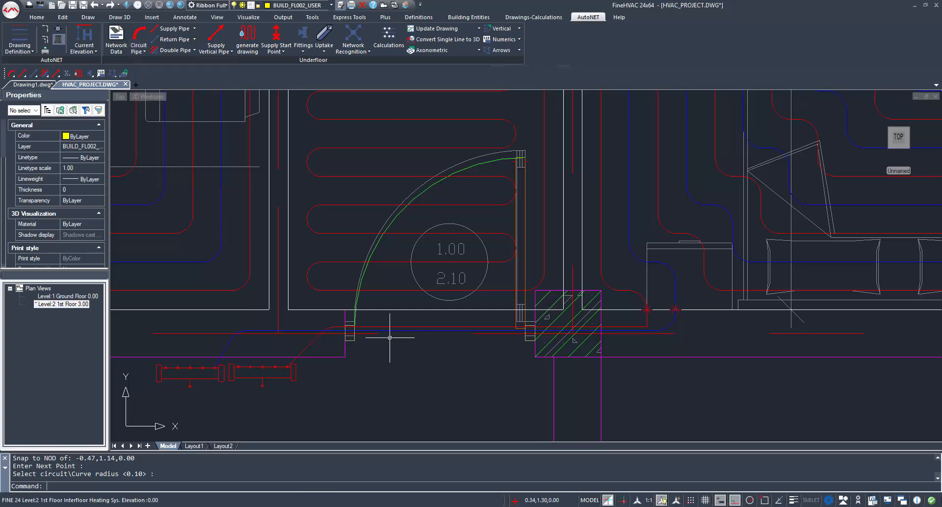
Draw a return circuit pipe from the Kitchen node at -2.70,1.45 through -2.70,1.34 and -1.09,1.34 to the collector farther from the entrance door
scroll(389, 337, "down", 5)
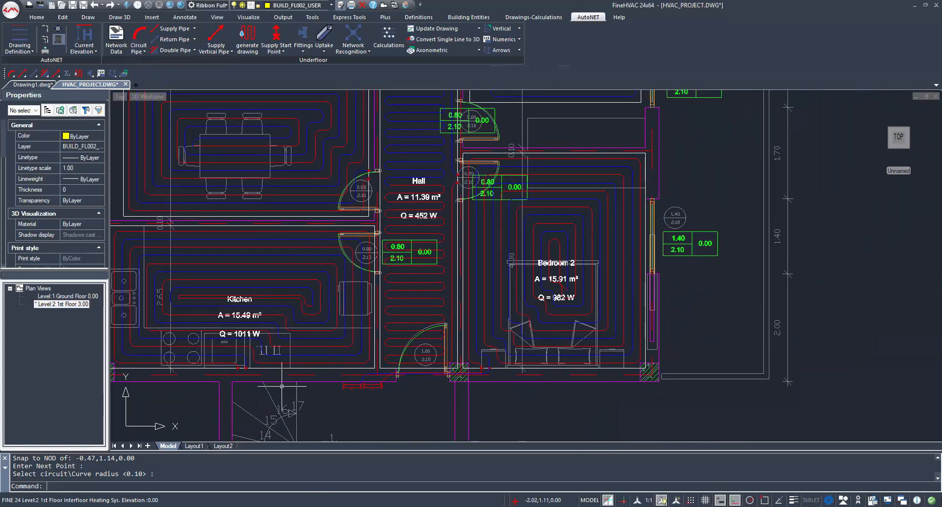
middle_click_drag(281, 386, 363, 367)
left_click(139, 39)
right_click(391, 379, "shift")
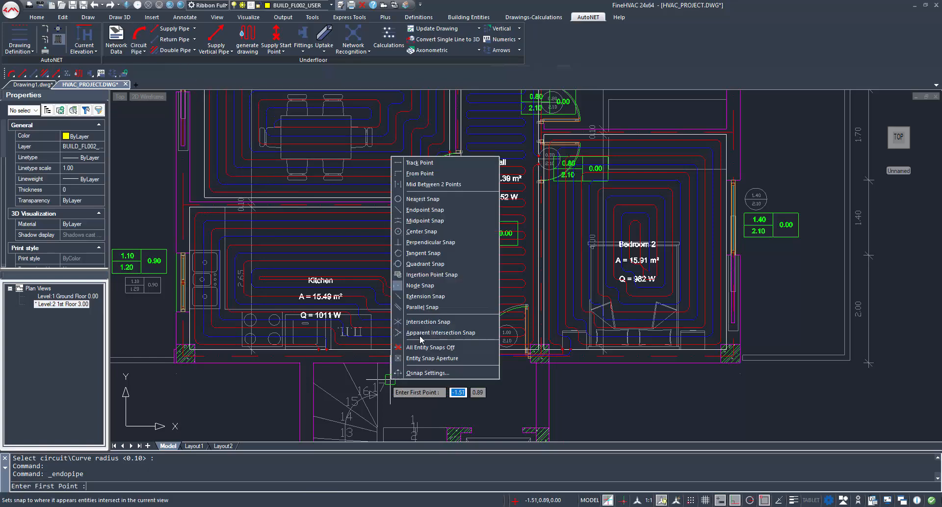
left_click(425, 290)
left_click(326, 349)
scroll(394, 355, "up", 4)
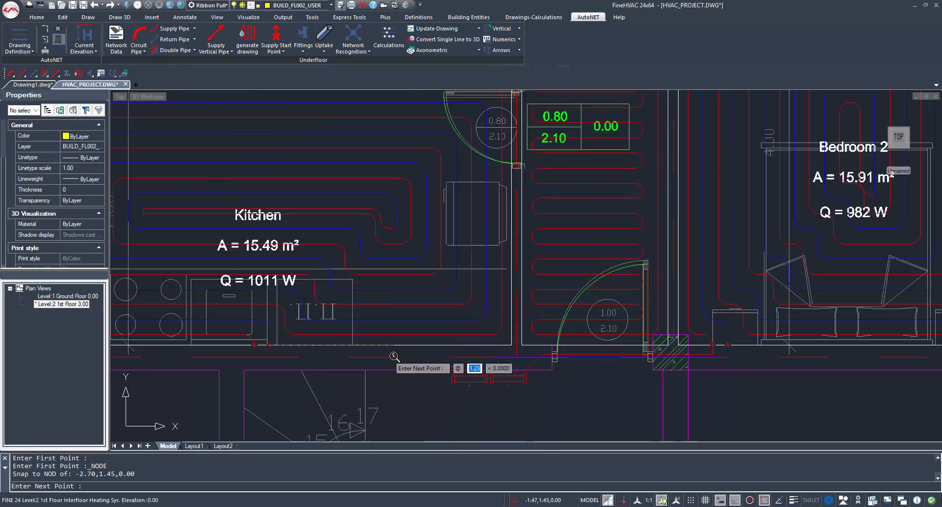
left_click(240, 355)
left_click(442, 355)
right_click(482, 370, "shift")
left_click(513, 278)
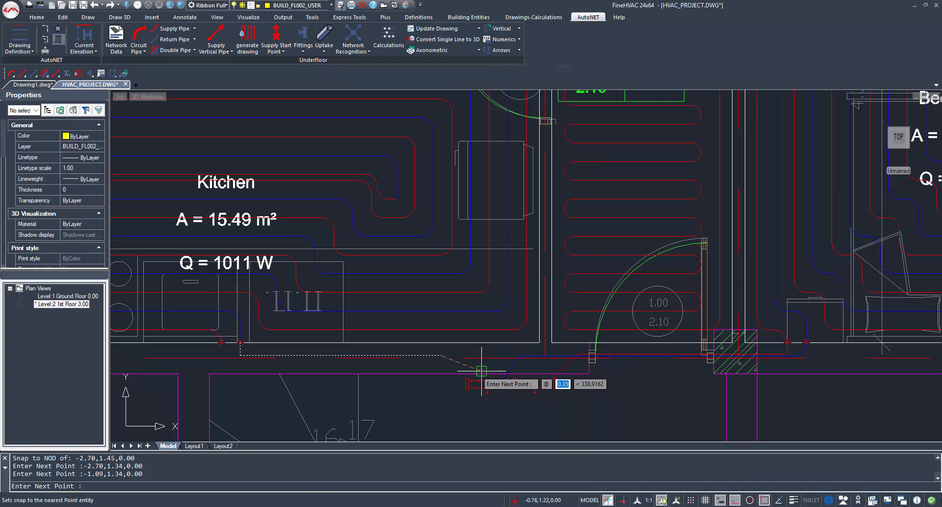
left_click(471, 380)
right_click(472, 380)
right_click(471, 380)
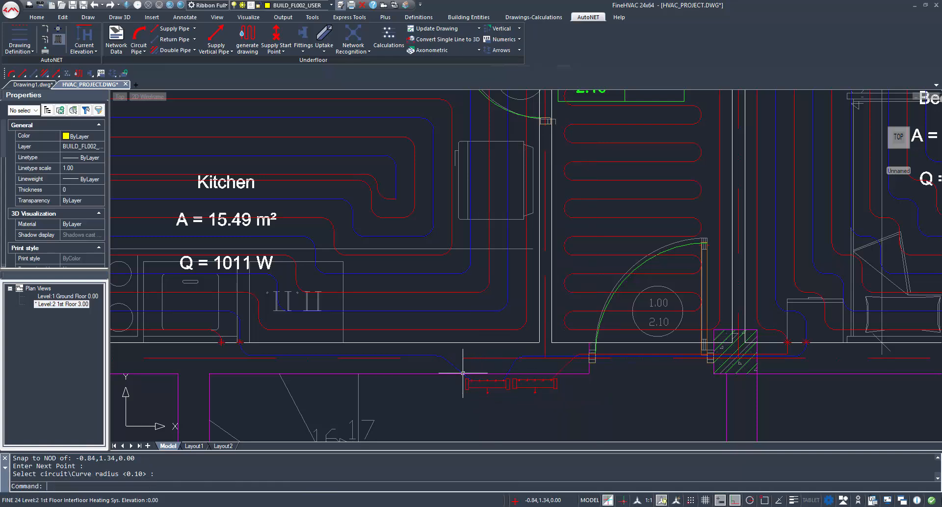
Draw a supply circuit pipe from the Kitchen node at -2.85,1.45 through -0.62,1.38 to the collector nearer the entrance door
left_click(138, 35)
right_click(290, 362, "shift")
left_click(334, 254)
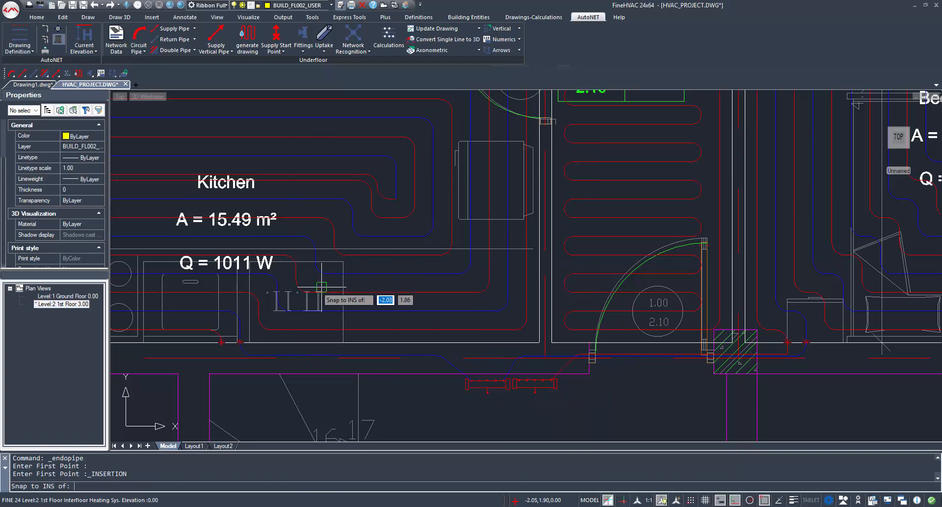
right_click(315, 326, "shift")
left_click(344, 229)
left_click(221, 341)
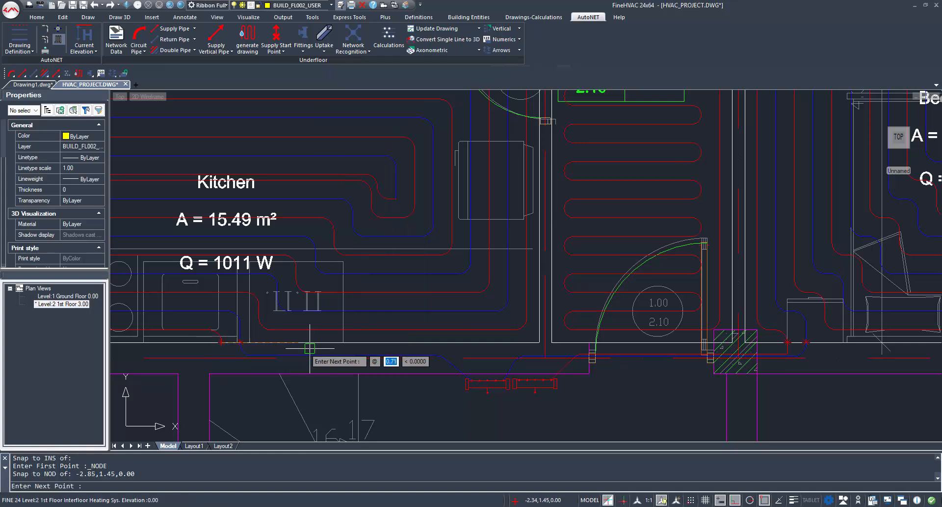
left_click(222, 350)
left_click(499, 350)
right_click(533, 390, "shift")
left_click(565, 300)
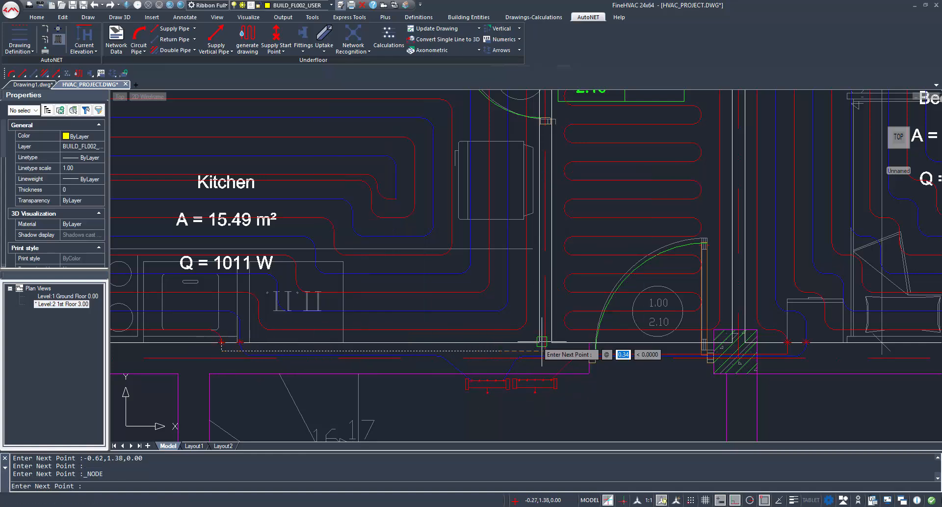
left_click(523, 380)
key("Return")
key("Return")
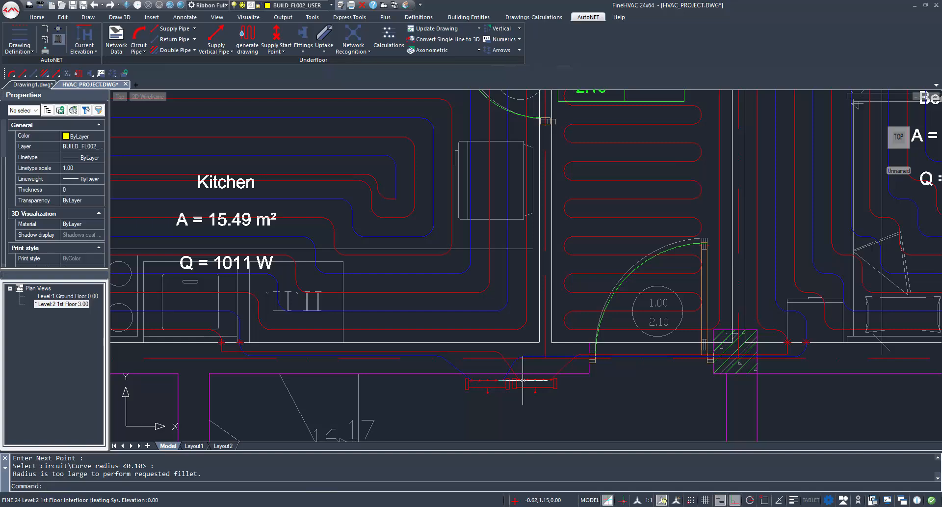
Add a supply vertical pipe at -0.31,0.75 below the first-floor collectors, running from height 0 to height 3
middle_click(531, 379)
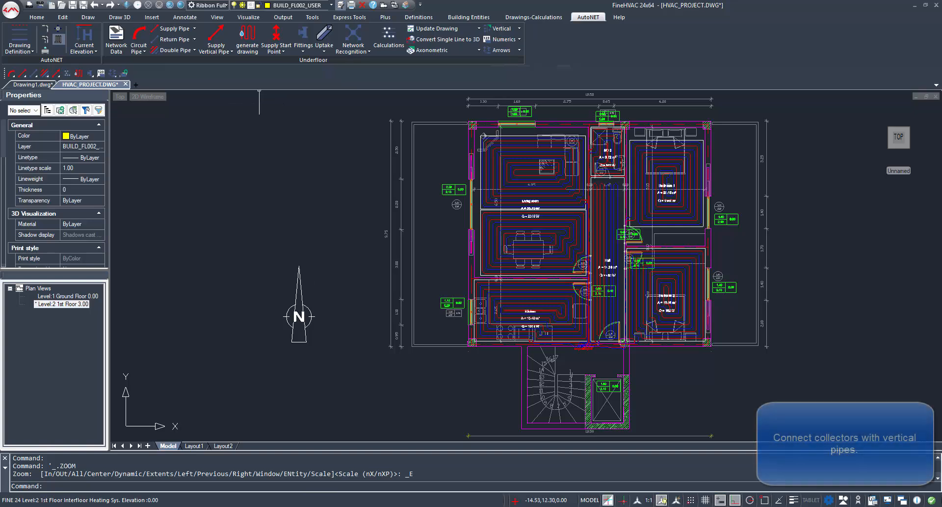
left_click(216, 34)
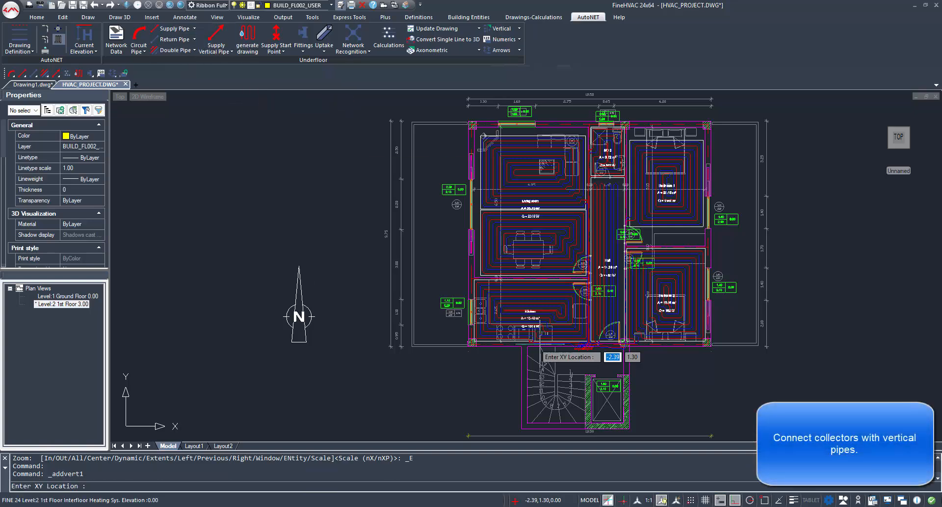
left_click(588, 357)
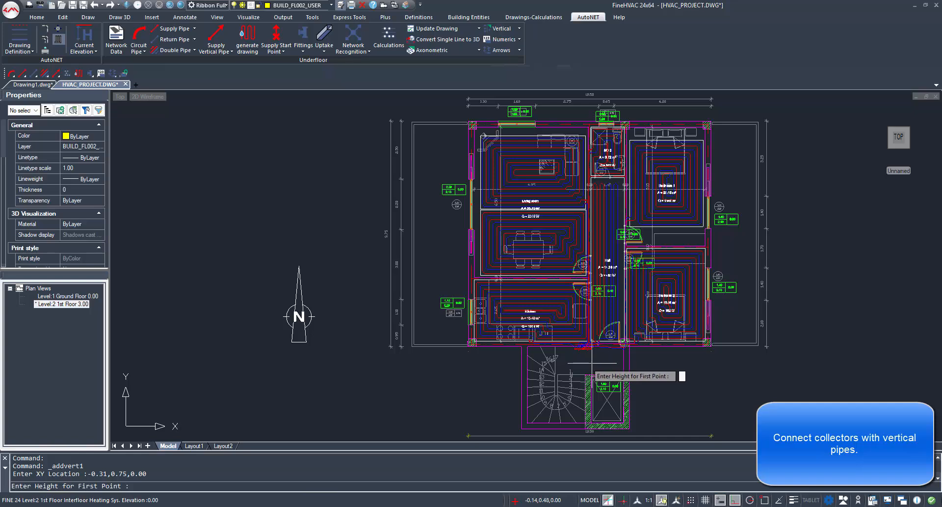
type("0")
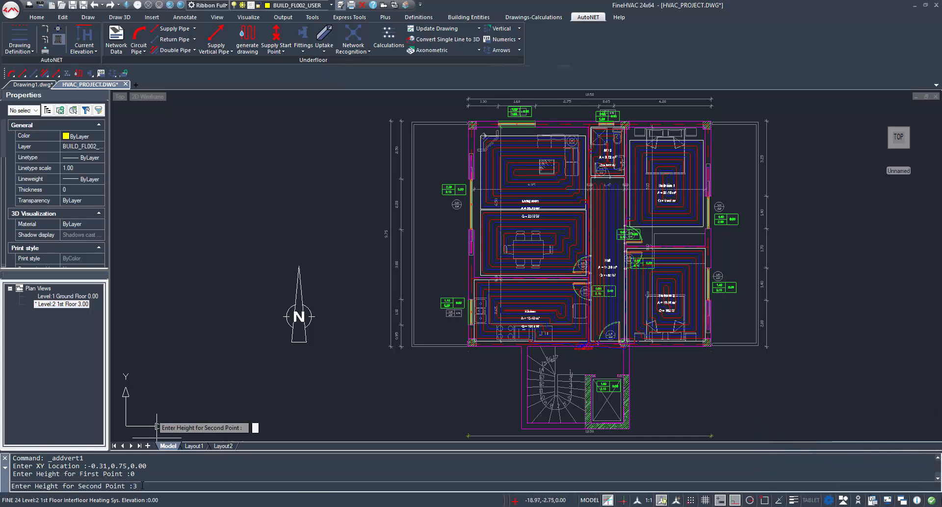
type("3")
key("Return")
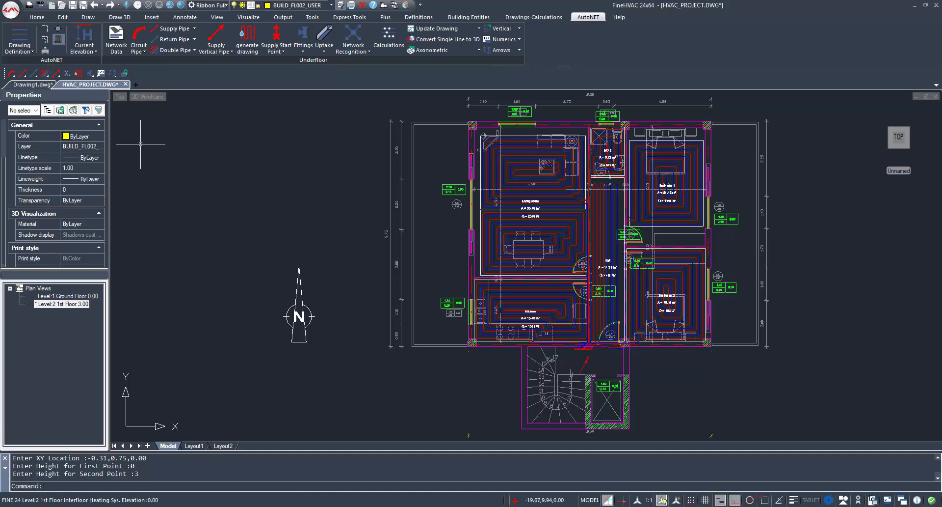
Add a return vertical pipe at -0.63,0.67 beside the supply riser, running from height 0 to height 3
left_click(232, 51)
left_click(236, 88)
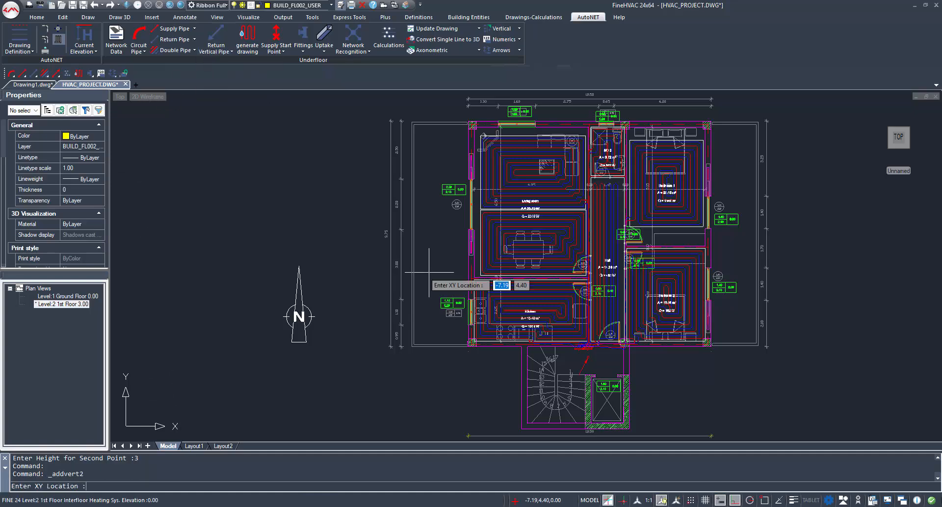
left_click(582, 358)
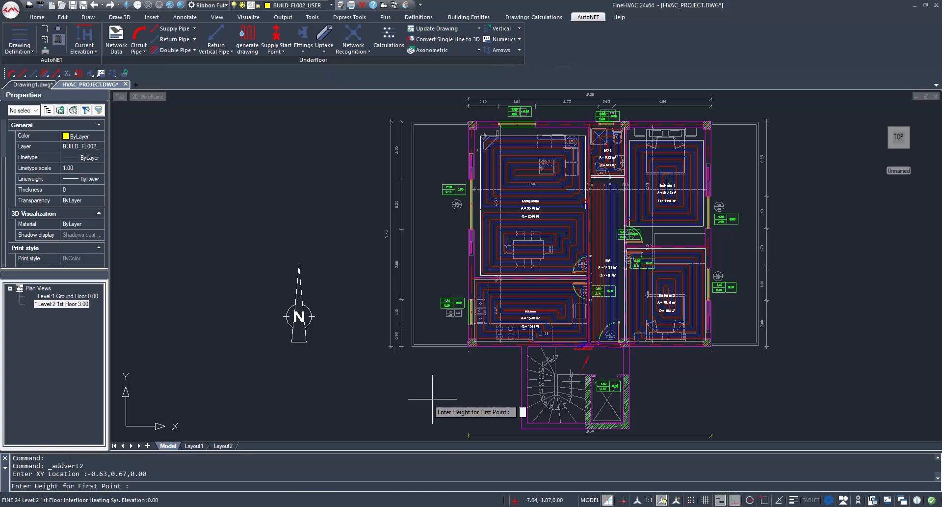
type("0")
key("Return")
type("3")
key("Return")
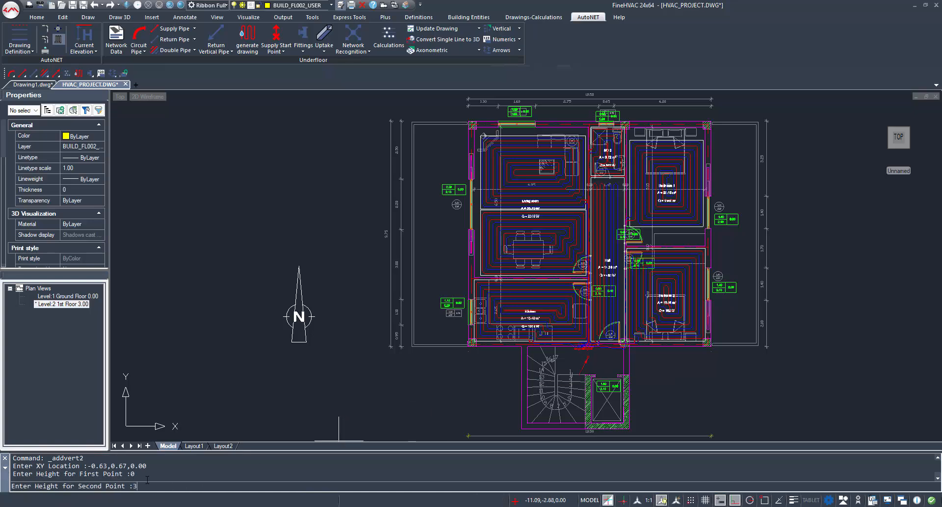
Draw a supply pipe from the first-floor supply collector's node at -0.33,1.05 to the centre of the supply vertical pipe
left_click(176, 29)
right_click(612, 370, "shift")
left_click(643, 273)
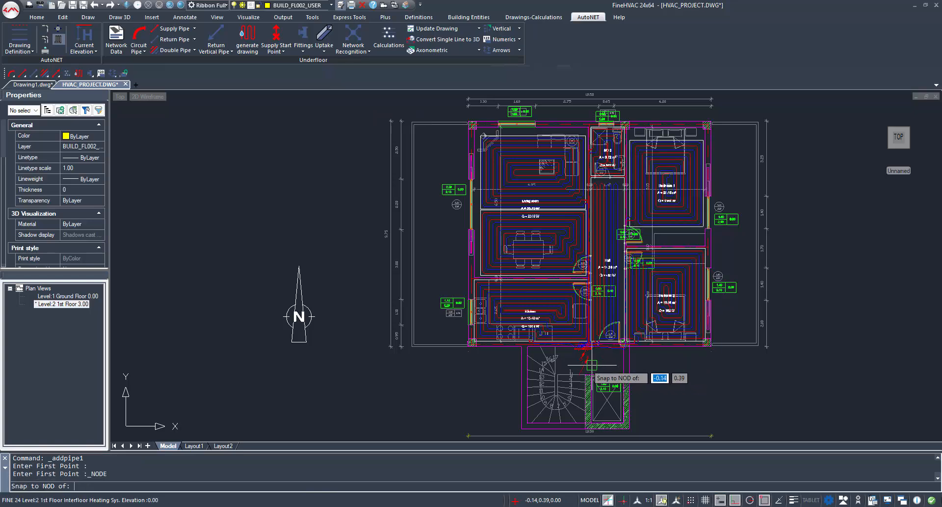
scroll(592, 366, "up", 3)
left_click(583, 333)
right_click(612, 363, "shift")
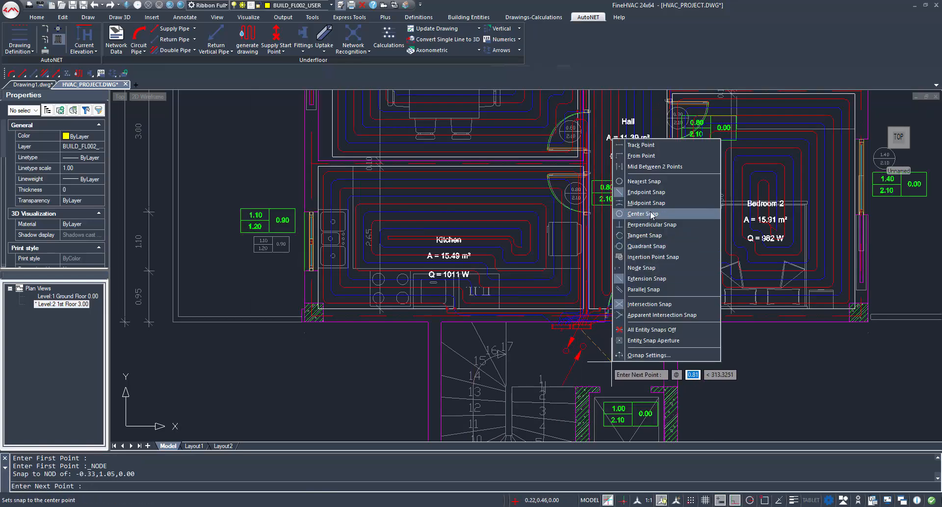
left_click(643, 213)
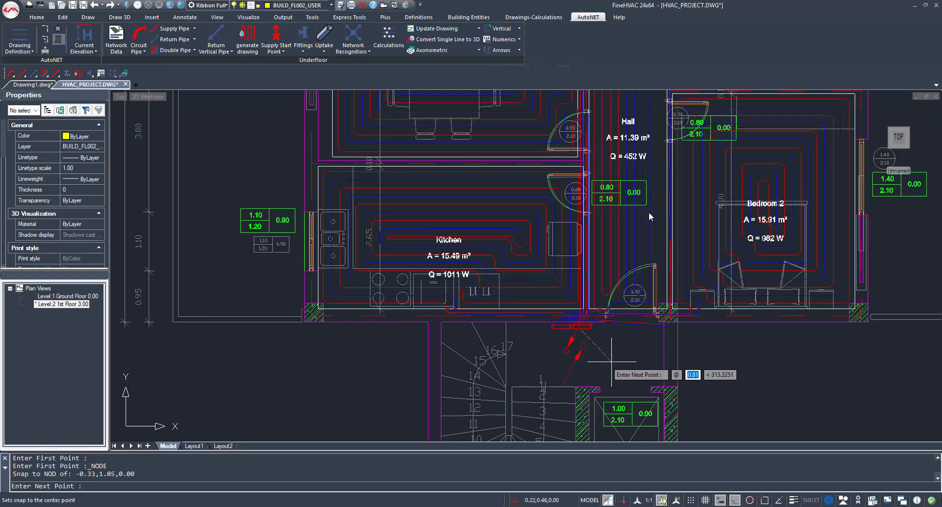
right_click(632, 413)
Draw a return pipe from the first-floor return collector's node at -0.72,1.05 to the centre of the return vertical pipe
left_click(175, 40)
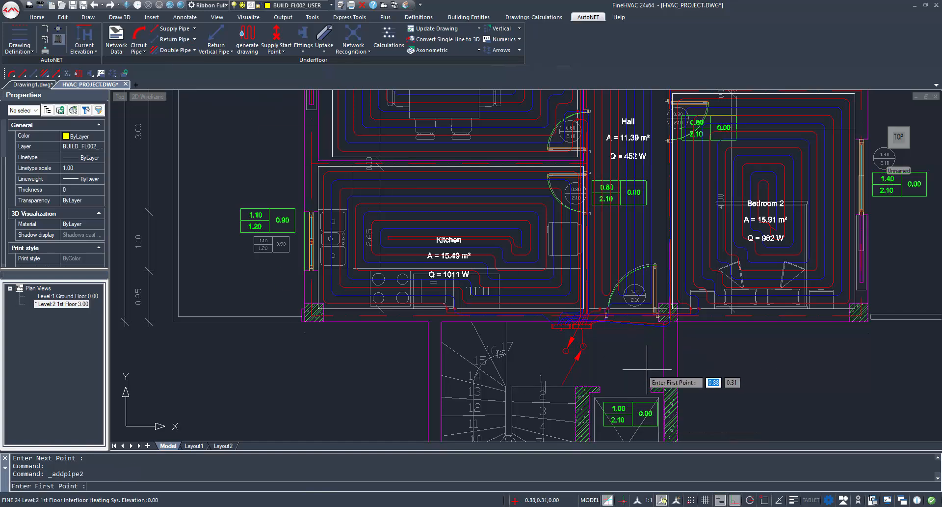
right_click(633, 369, "shift")
left_click(648, 276)
left_click(562, 330)
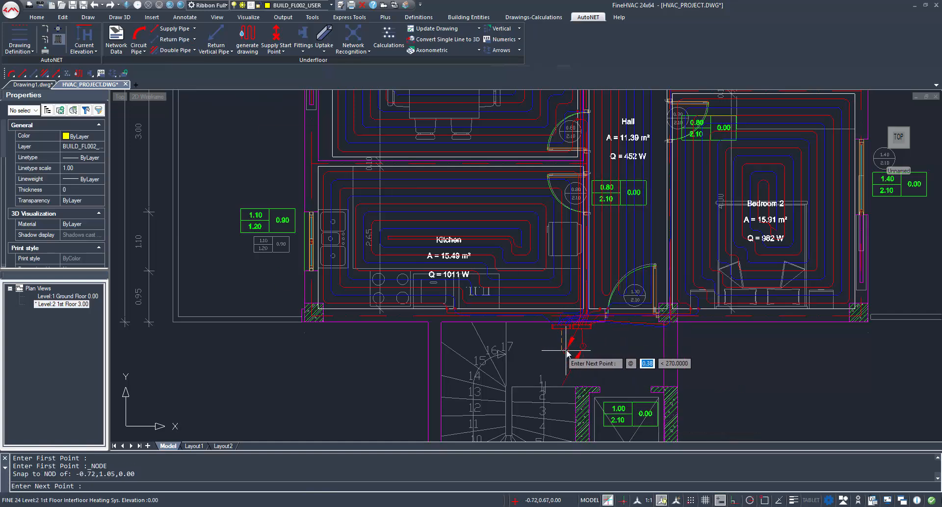
right_click(567, 349, "shift")
left_click(593, 213)
left_click(568, 347)
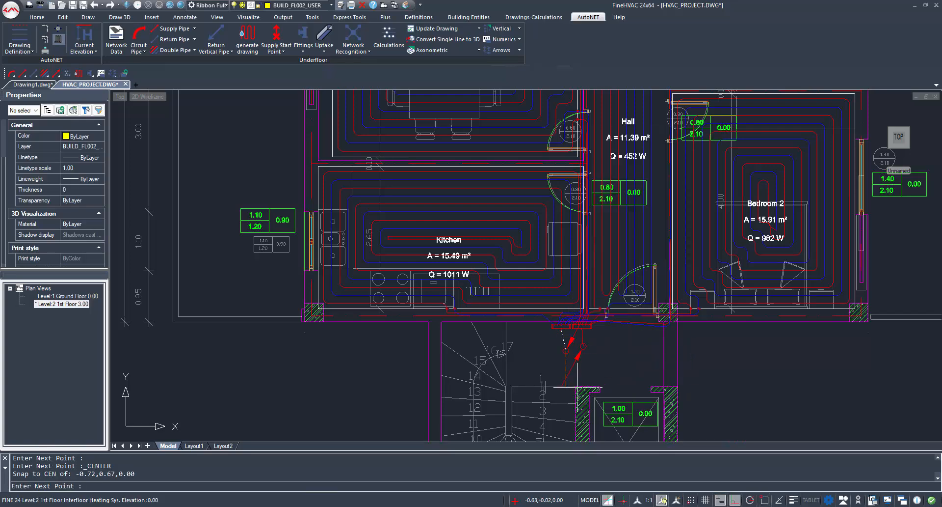
right_click(578, 387)
Check the risers in a 3D view and make Level 1 Ground Floor the current plan
scroll(631, 355, "down", 3)
mouse_move(759, 391)
middle_mouse_down()
mouse_move(496, 343)
mouse_move(457, 307)
middle_mouse_up()
scroll(495, 344, "down", 4)
scroll(397, 295, "up", 5)
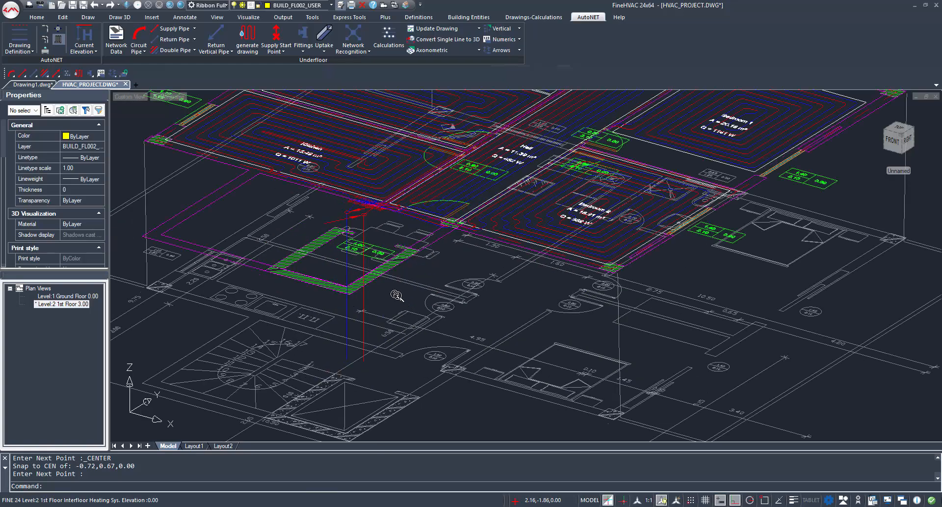
double_click(69, 296)
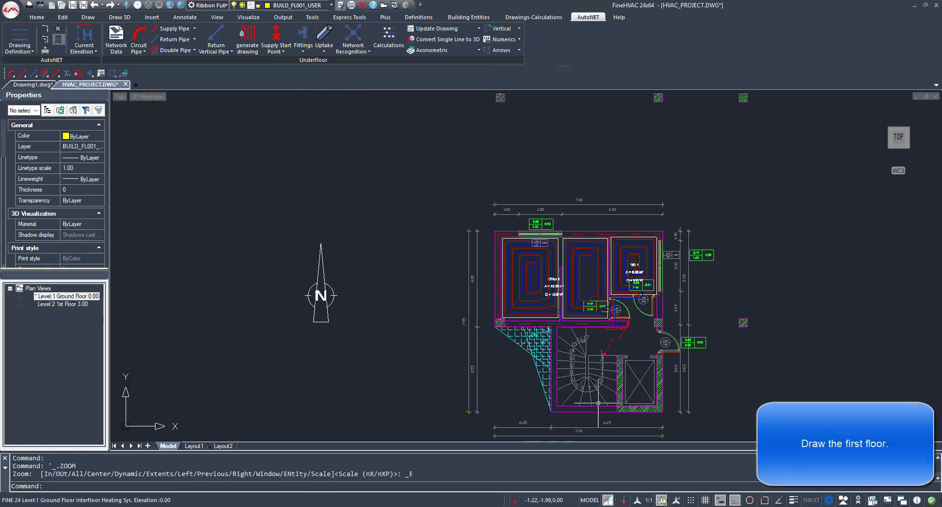
scroll(641, 354, "up", 8)
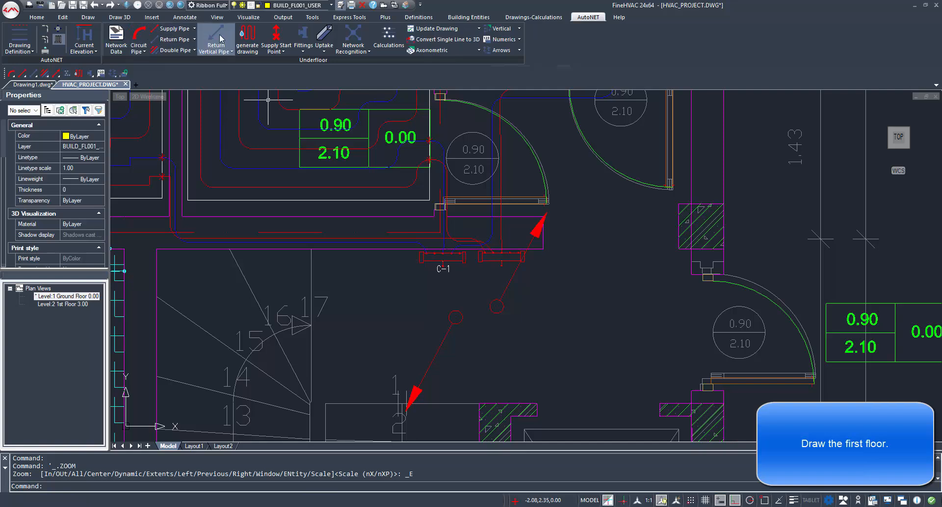
Draw a supply pipe from the ground-floor supply collector's node at -0.27,1.07 to the supply riser's centre at -0.27,0.75
left_click(174, 28)
right_click(544, 309, "shift")
left_click(573, 218)
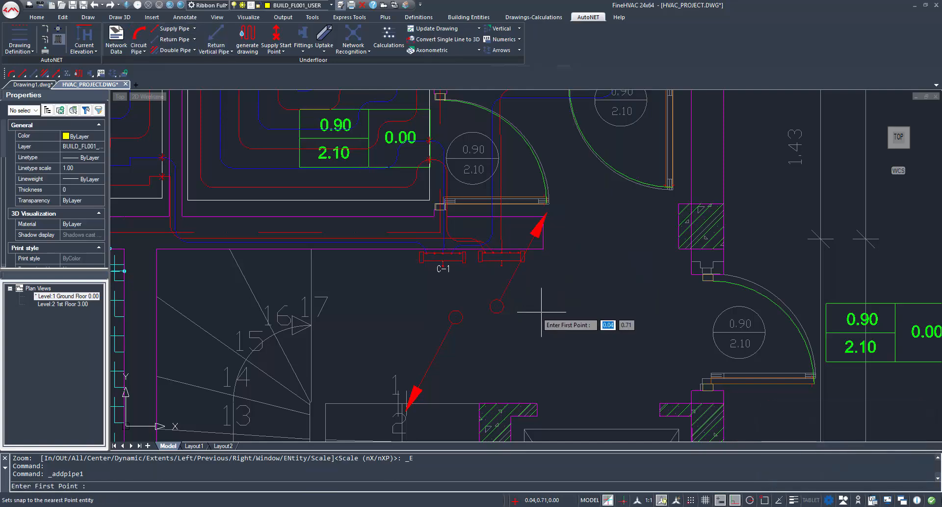
left_click(501, 265)
right_click(539, 330, "shift")
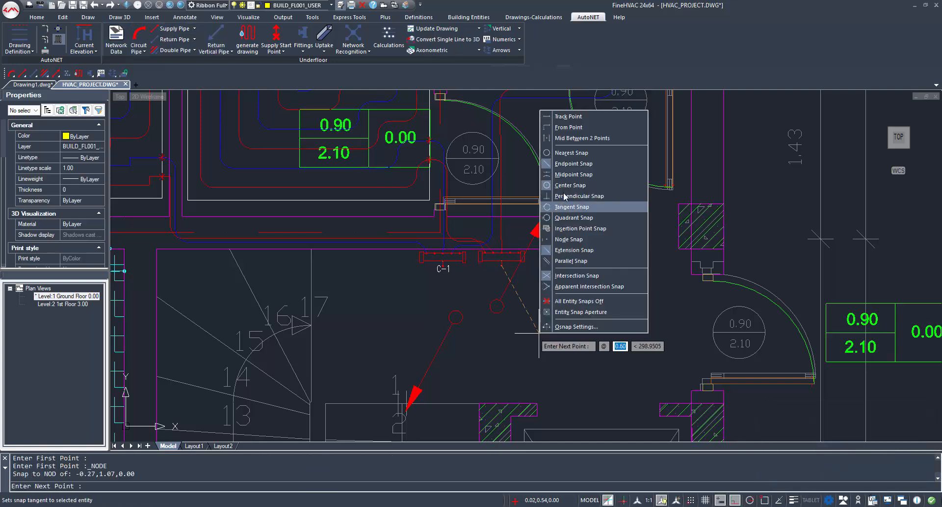
left_click(572, 185)
left_click(497, 306)
key("Return")
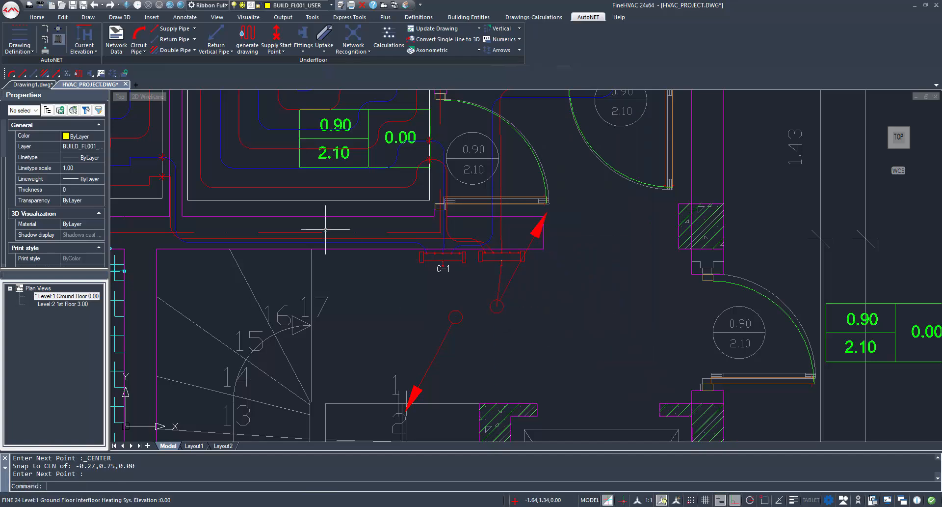
Draw a return pipe from collector C-1's node at -0.73,1.06 to the return riser's centre at -0.73,0.67
left_click(173, 31)
right_click(590, 361, "shift")
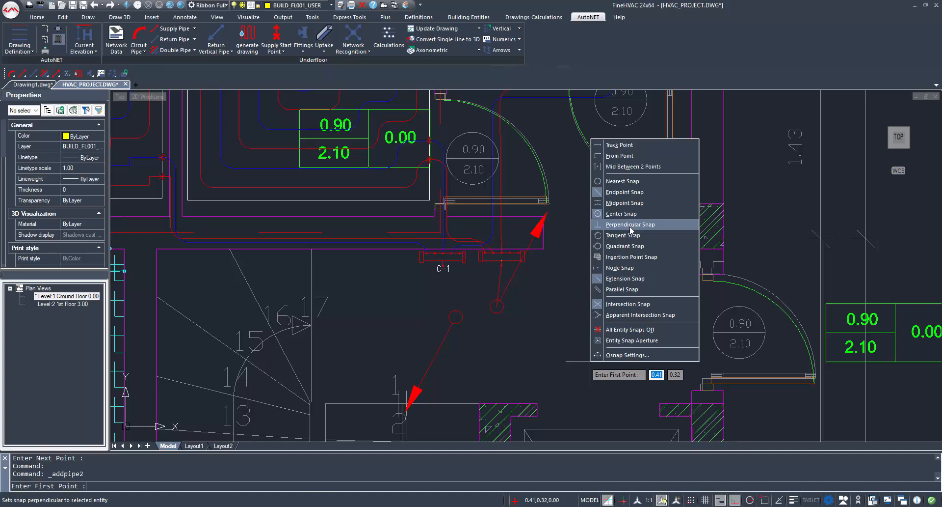
left_click(620, 267)
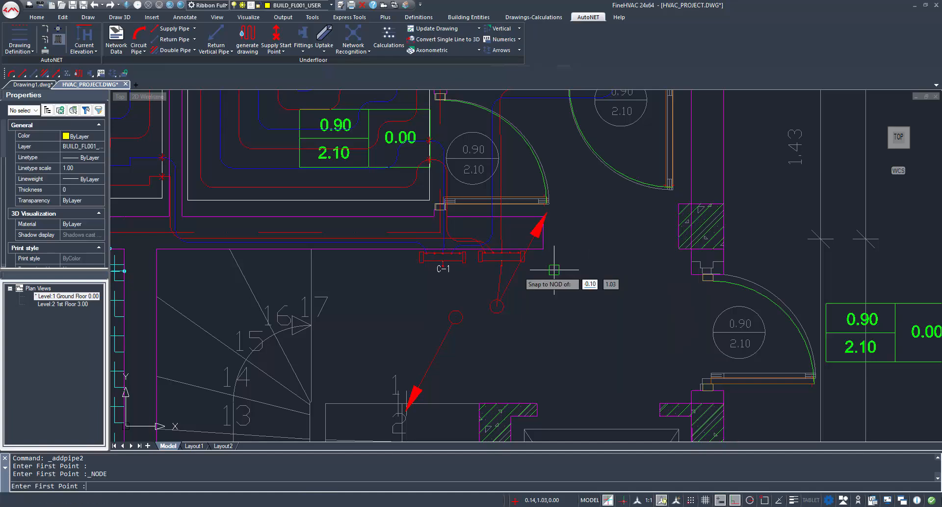
left_click(443, 268)
right_click(441, 304, "shift")
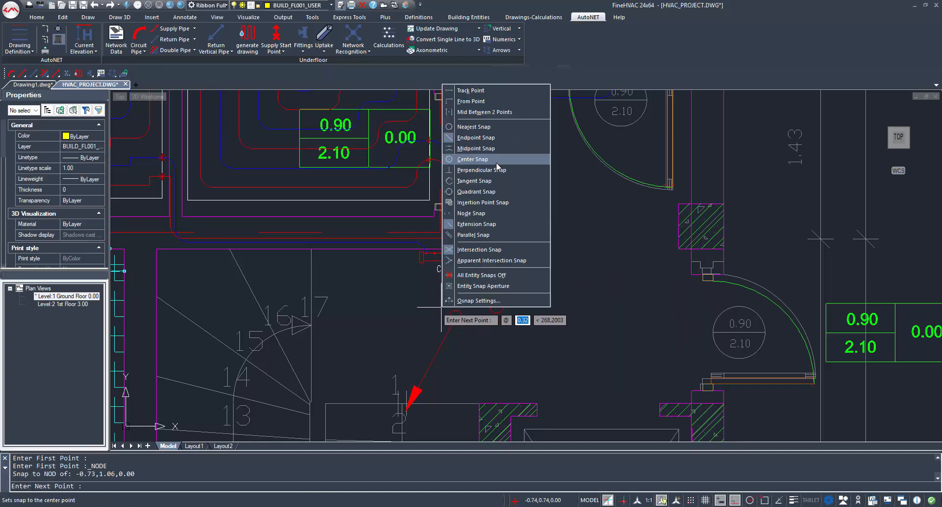
left_click(499, 162)
left_click(455, 315)
key("Return")
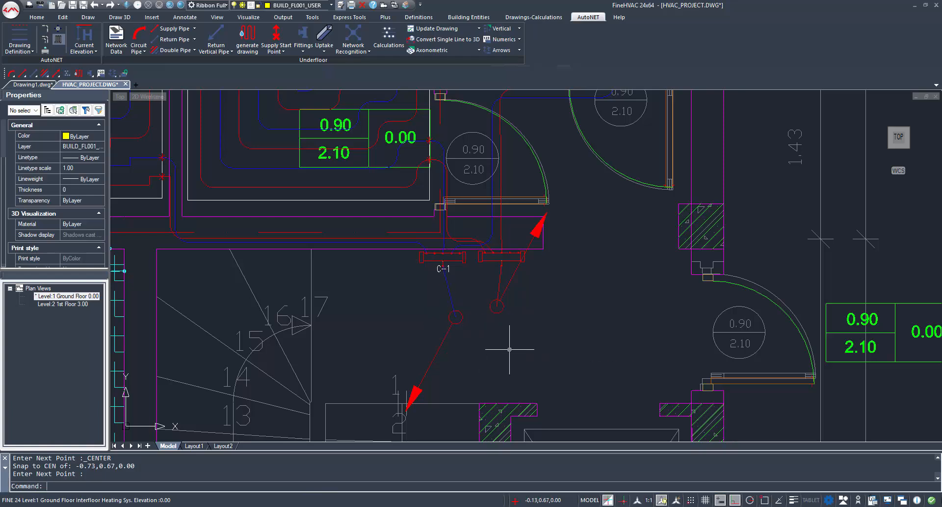
Draw a horizontal return branch from the ground-floor return pipe at -0.70,0.93 to -1.23,0.93 towards the stairs
left_click(206, 47)
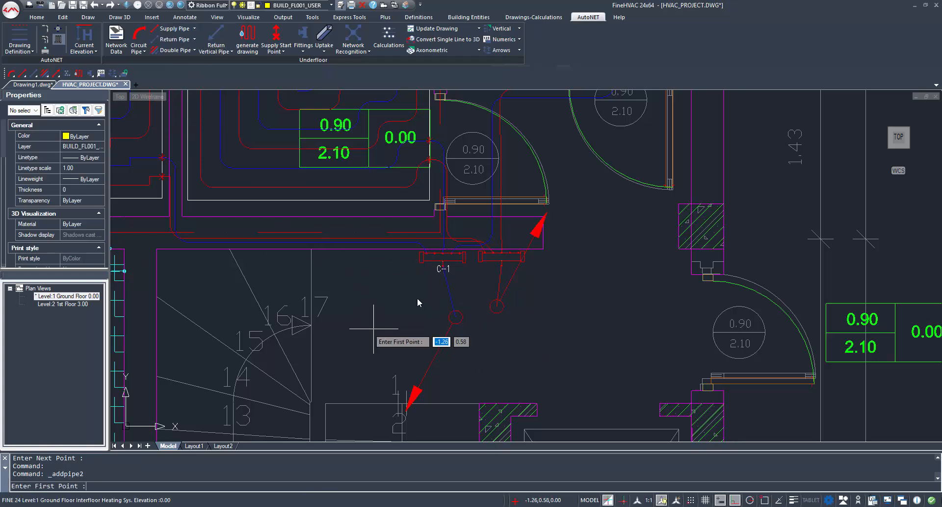
right_click(374, 329, "shift")
left_click(407, 148)
left_click(446, 284)
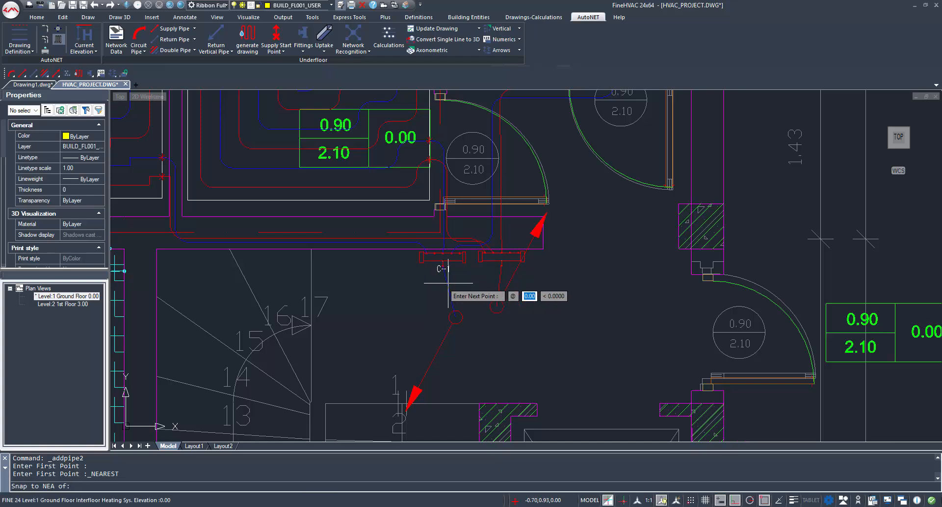
left_click(377, 284)
key("Return")
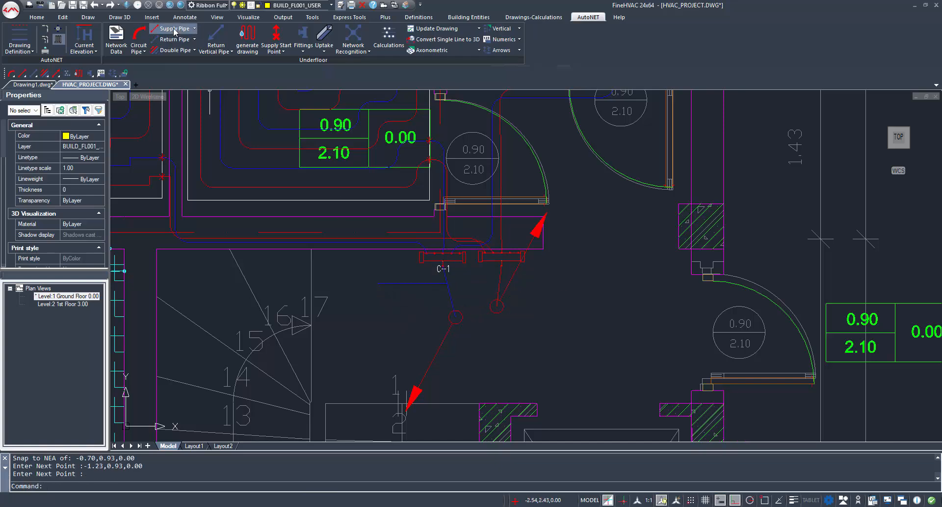
Draw a horizontal supply branch from the ground-floor supply pipe at -0.30,0.88 to -1.07,0.88 towards the stairs
left_click(175, 31)
right_click(496, 305, "shift")
left_click(521, 113)
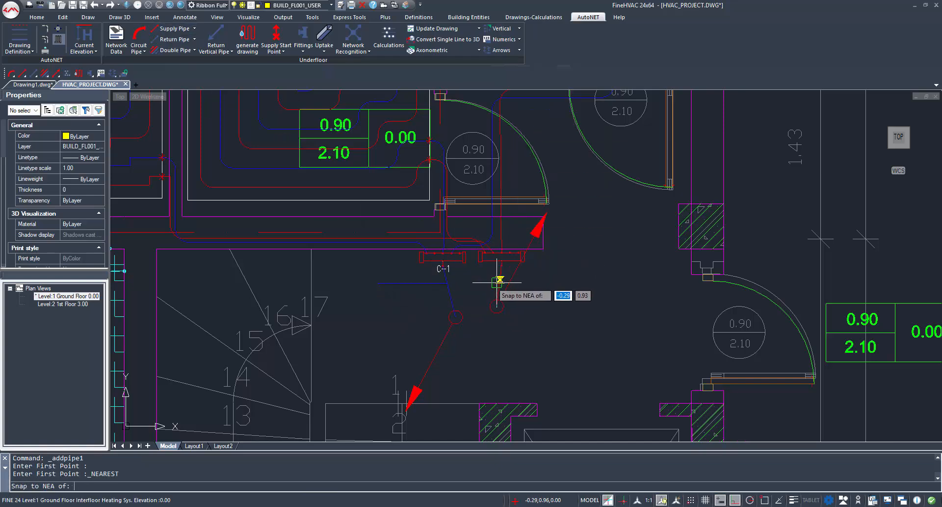
left_click(497, 289)
left_click(400, 289)
key("Return")
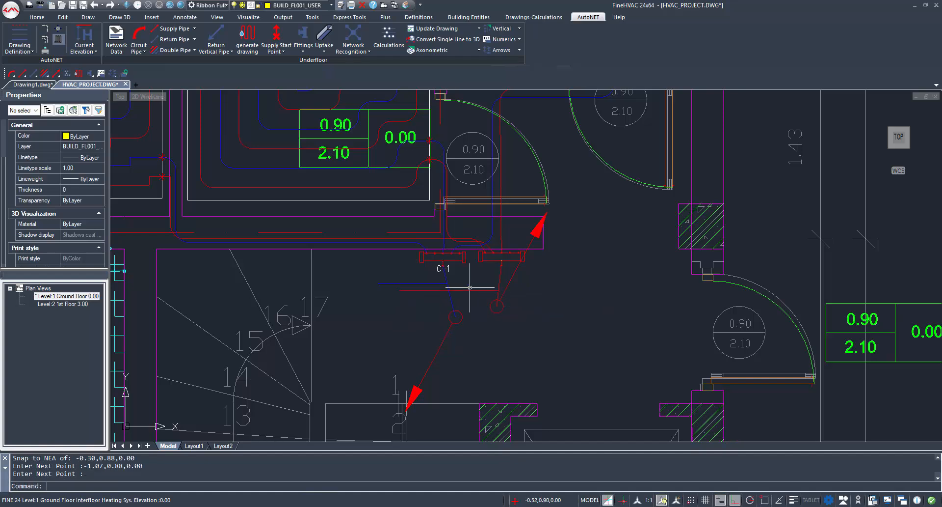
Place the supply start point at the supply branch's end (-1.07,0.88) and the return start point at the return branch's end (-1.23,0.93)
left_click(276, 36)
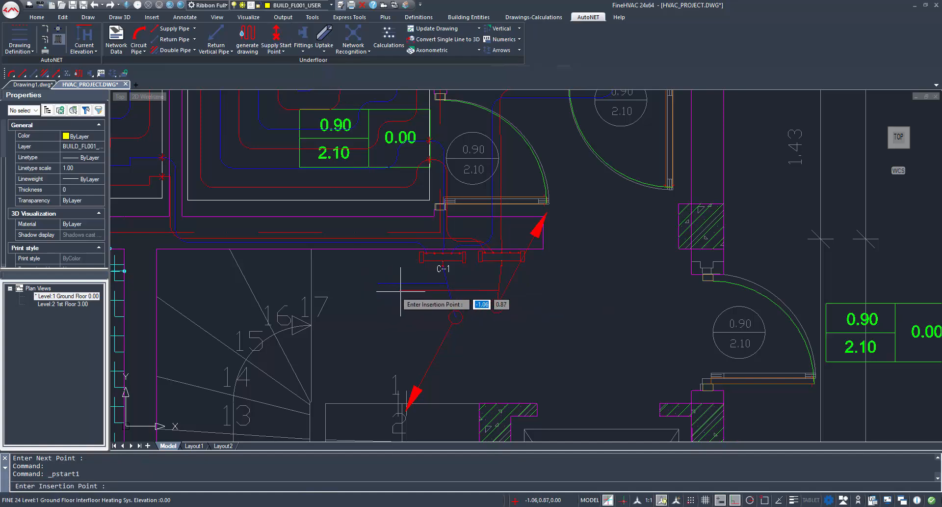
left_click(400, 289)
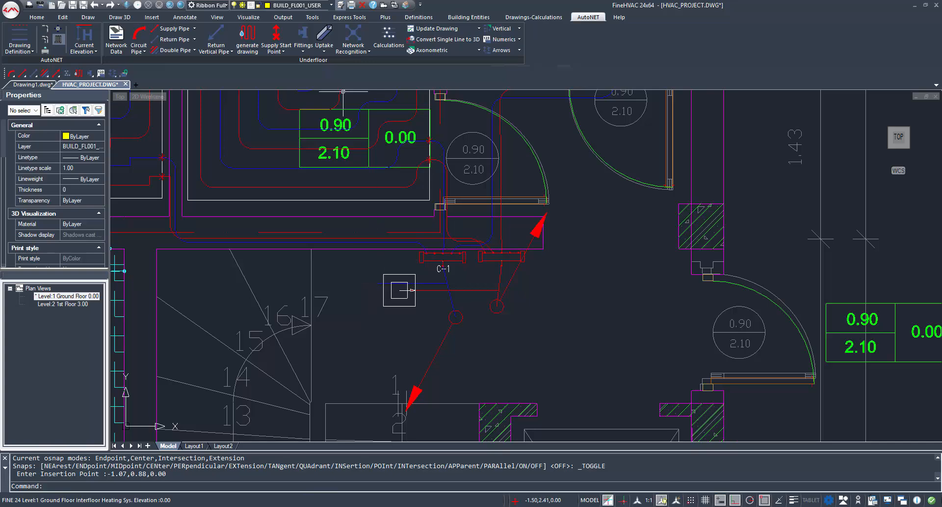
left_click(285, 52)
left_click(295, 86)
scroll(378, 280, "up", 4)
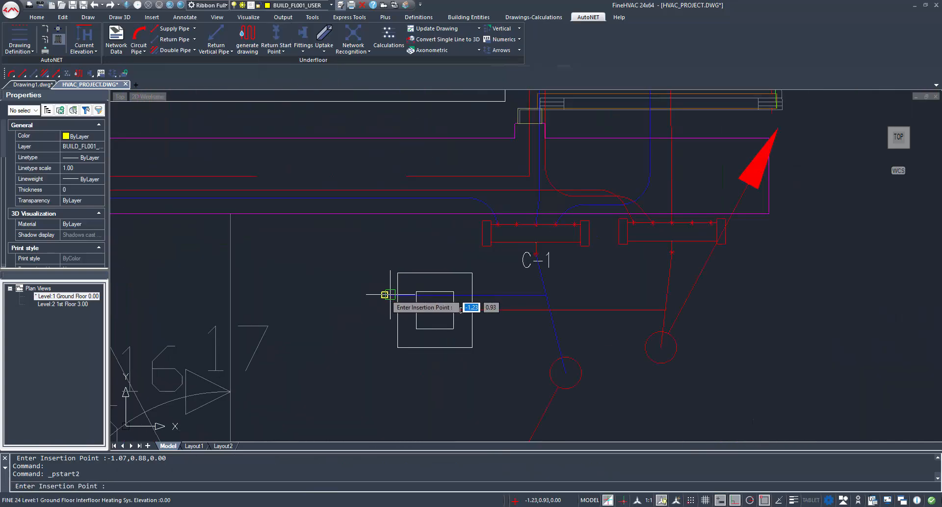
left_click(385, 293)
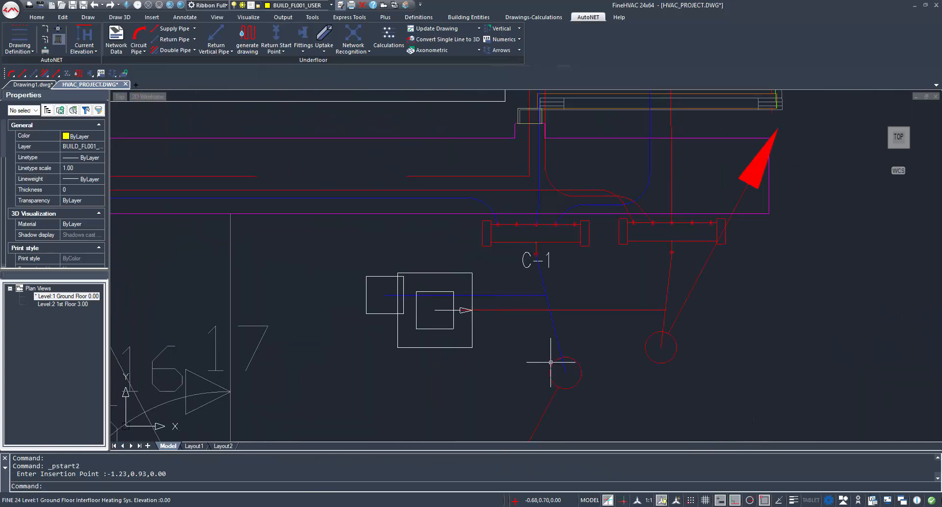
Run network recognition on the complete underfloor network and examine both floors in a 3D view
middle_click(551, 362)
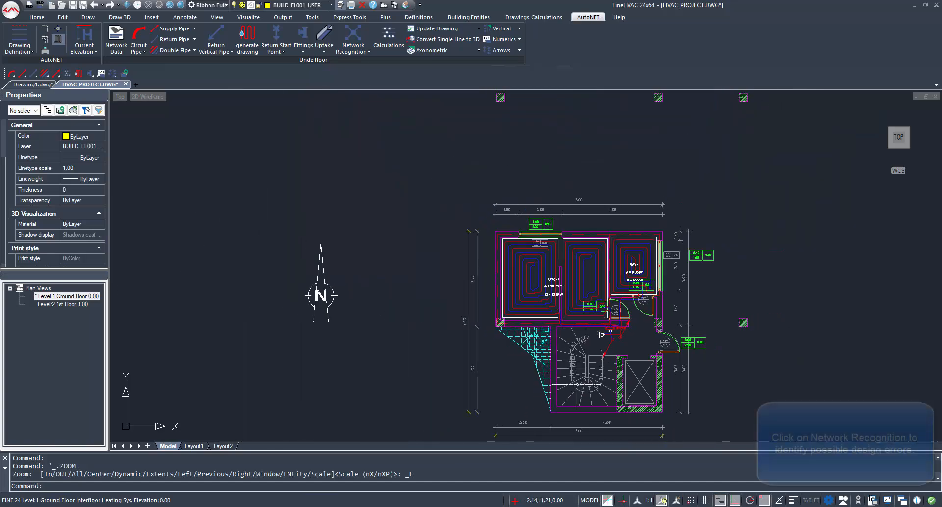
left_click(353, 35)
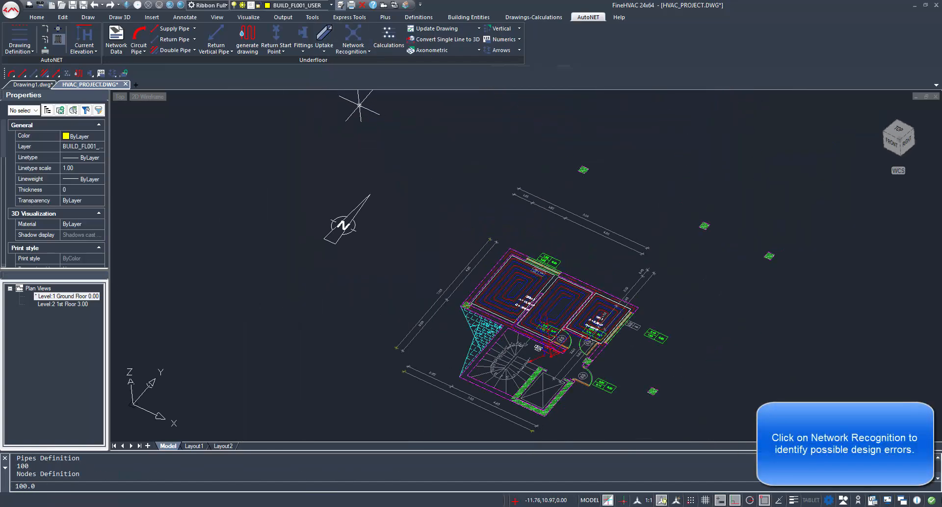
middle_click_drag(672, 407, 811, 371, "shift")
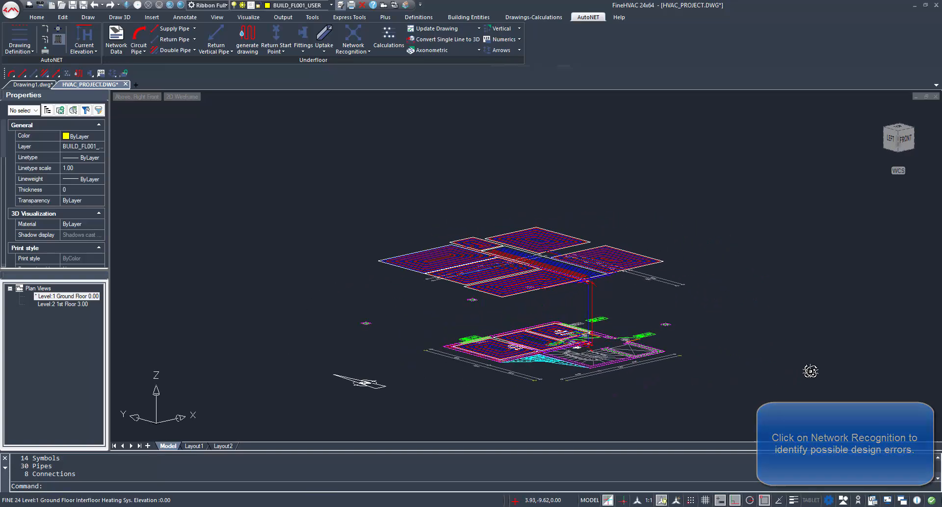
Set the inlet water temperature to 45 °C in the underfloor network data
left_click(116, 36)
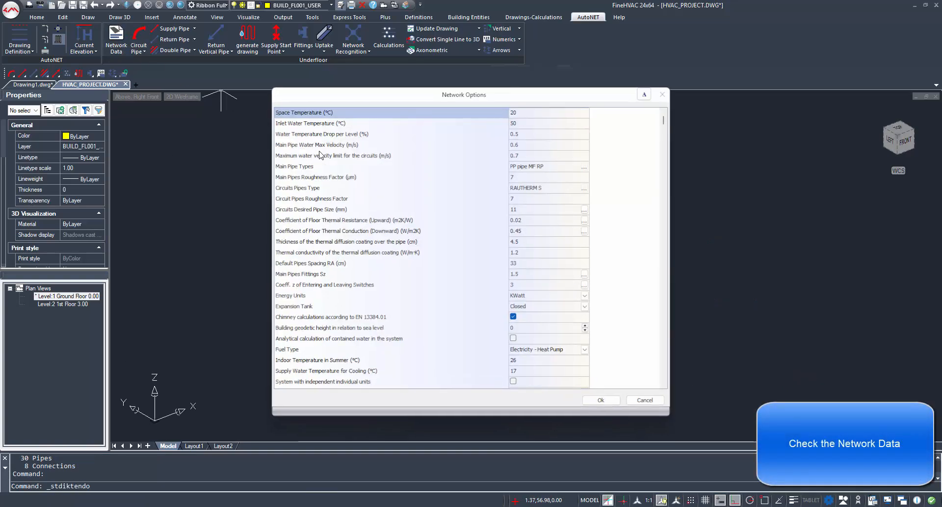
left_click(379, 123)
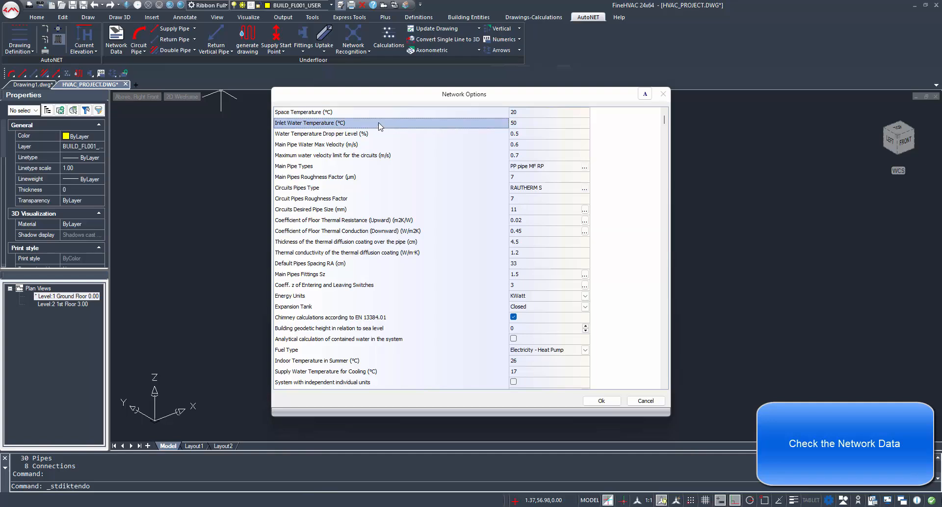
left_click(525, 124)
type("45")
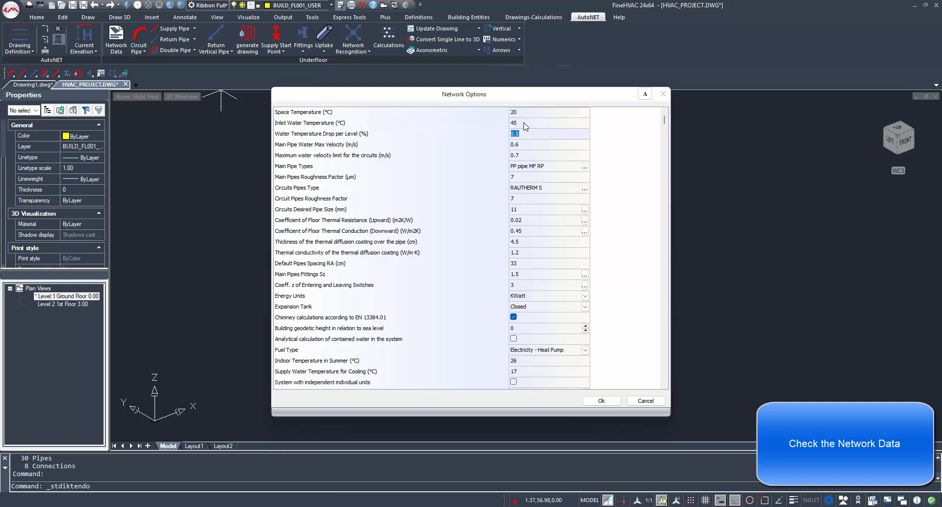
key("Tab")
key("Tab")
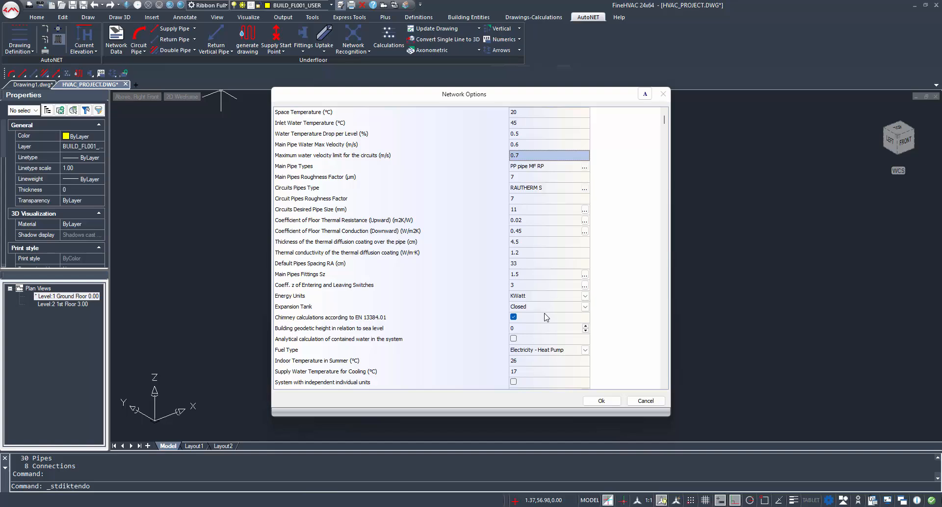
Choose Electricity - Heat Pump as fuel type and EN 1264 2021 Heating - Cooling as underfloor operation, and accept the network options
left_click(550, 349)
left_click(554, 358)
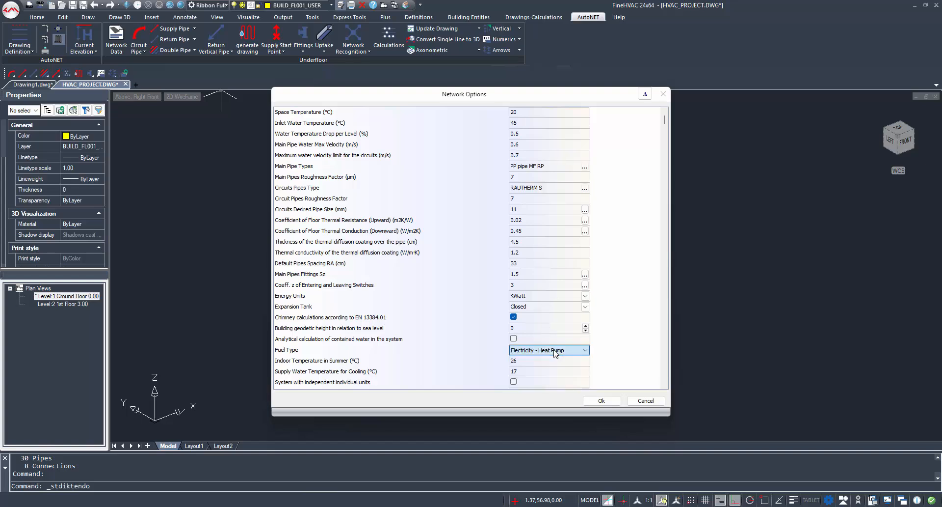
left_click(451, 364)
scroll(451, 365, "down", 6)
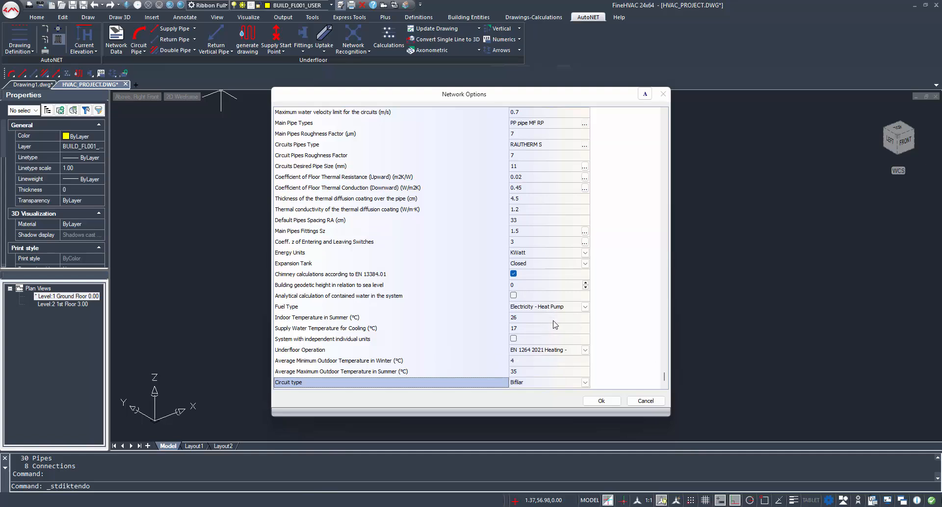
left_click(558, 350)
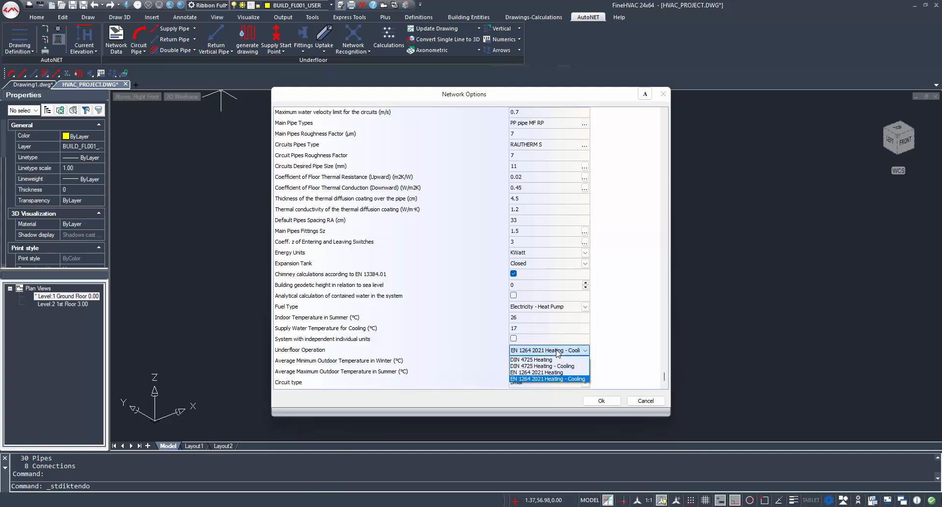
left_click(557, 378)
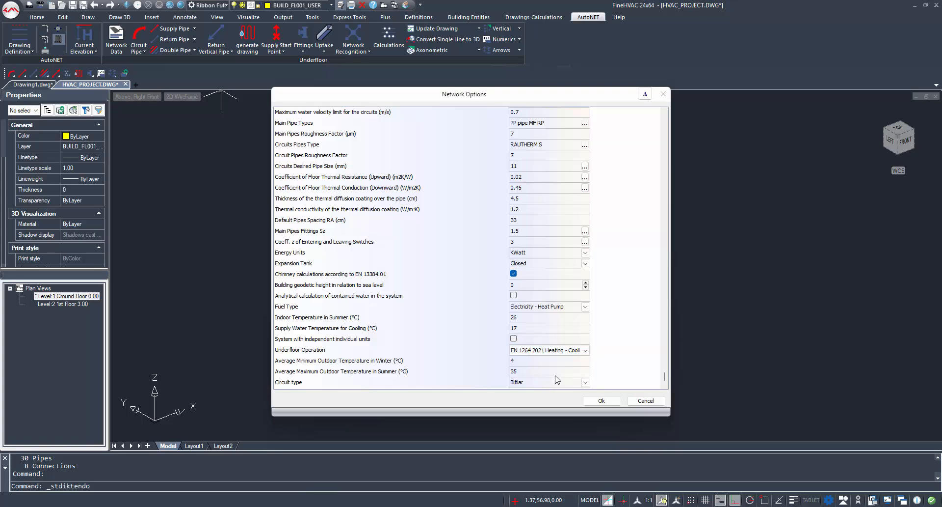
left_click(601, 400)
Open the thermal losses calculation, export its total loads to the infloor heating system, and return to the drawing
middle_click_drag(630, 337, 606, 330)
left_click(534, 17)
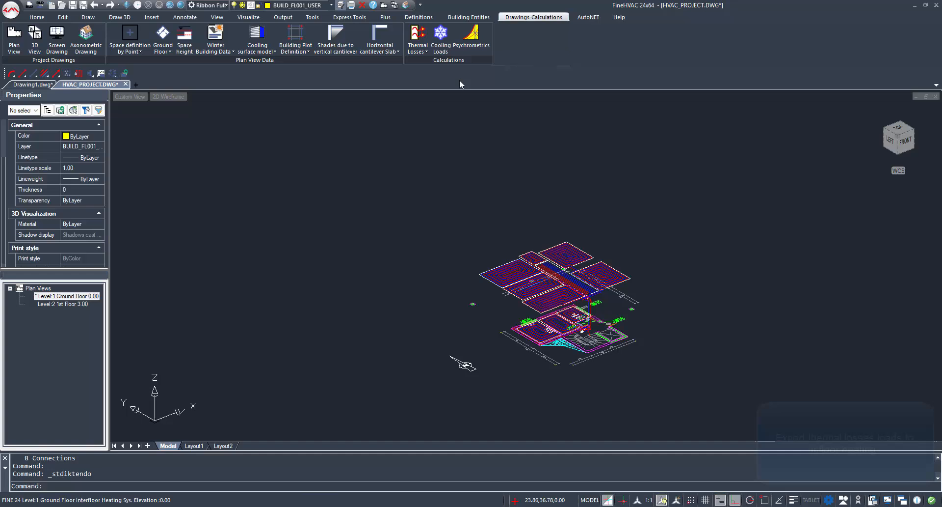
left_click(418, 39)
left_click(461, 276)
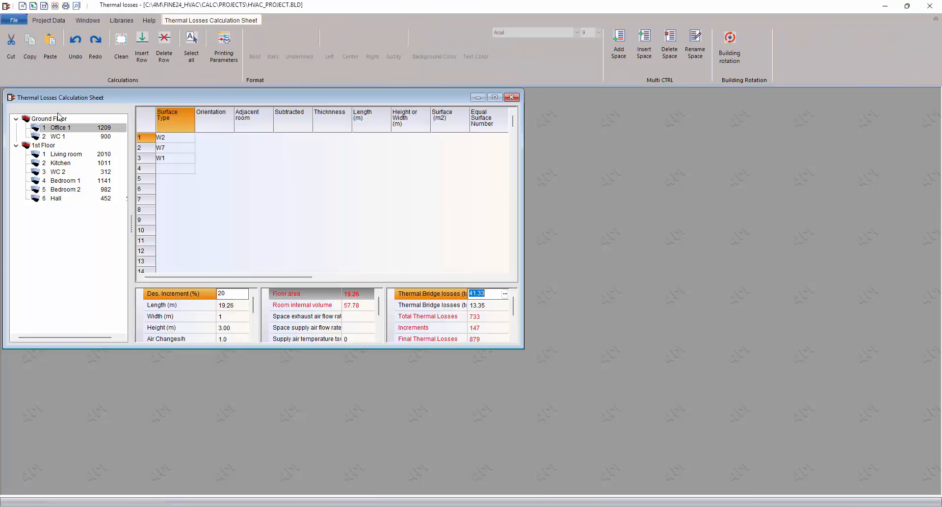
left_click(14, 20)
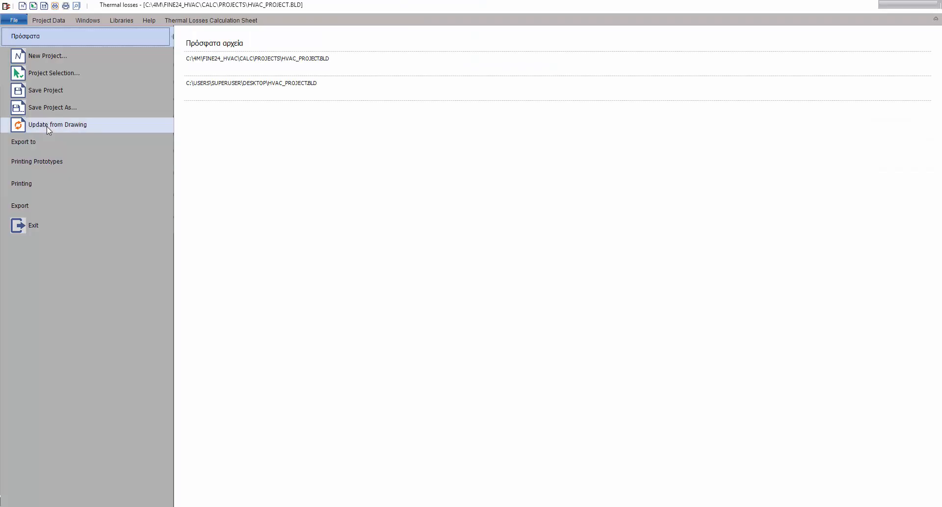
left_click(53, 142)
left_click(217, 339)
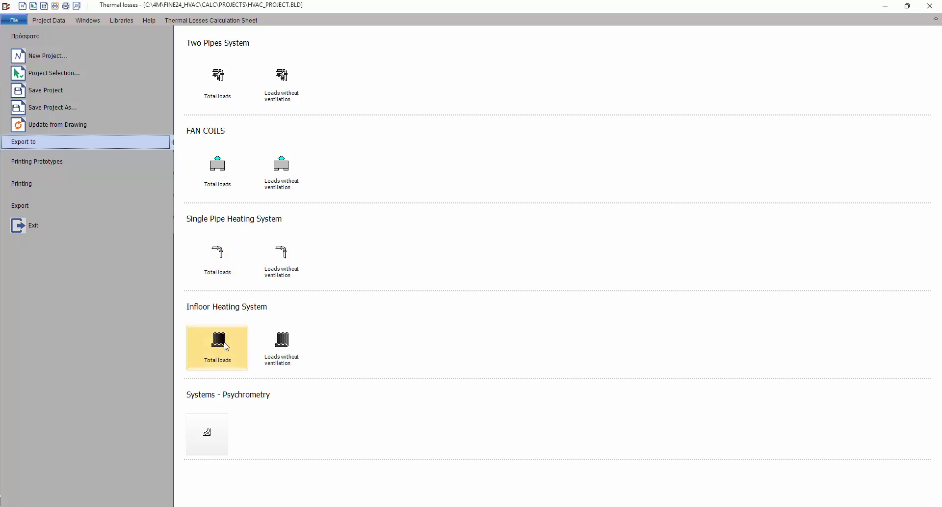
left_click(465, 291)
left_click(931, 7)
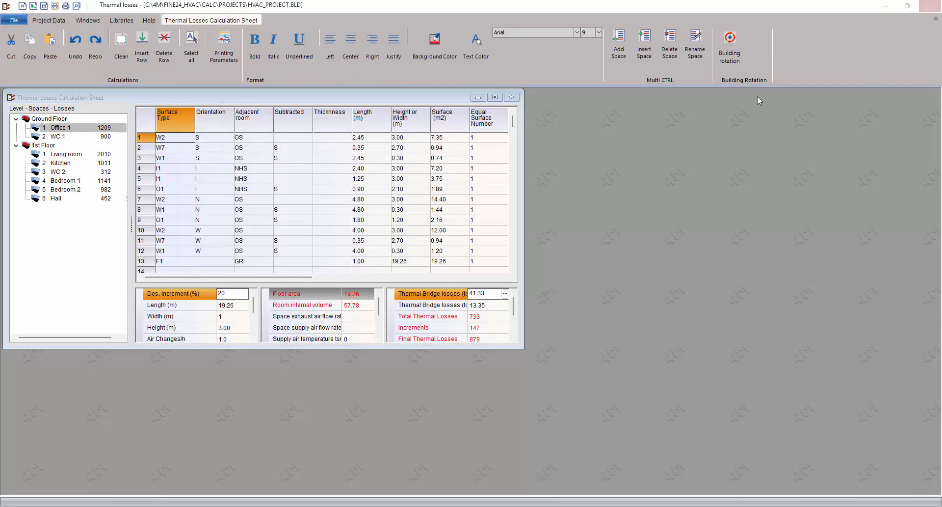
left_click(463, 260)
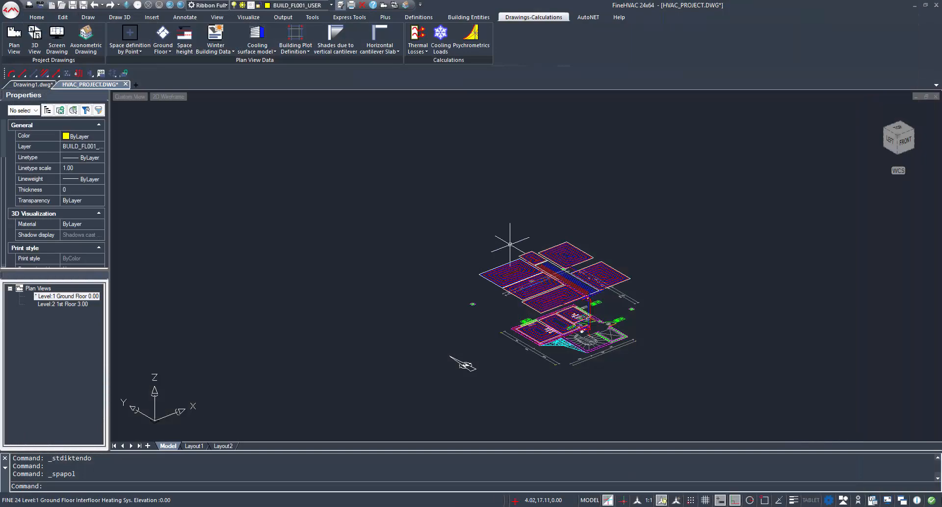
Open the cooling loads calculation, export its total loads to the infloor system, and close it
left_click(441, 34)
left_click(432, 273)
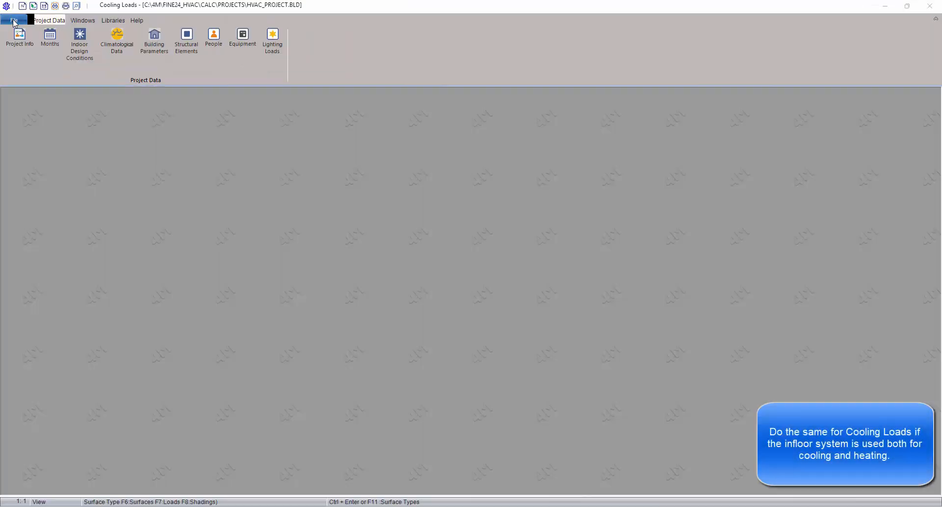
left_click(14, 21)
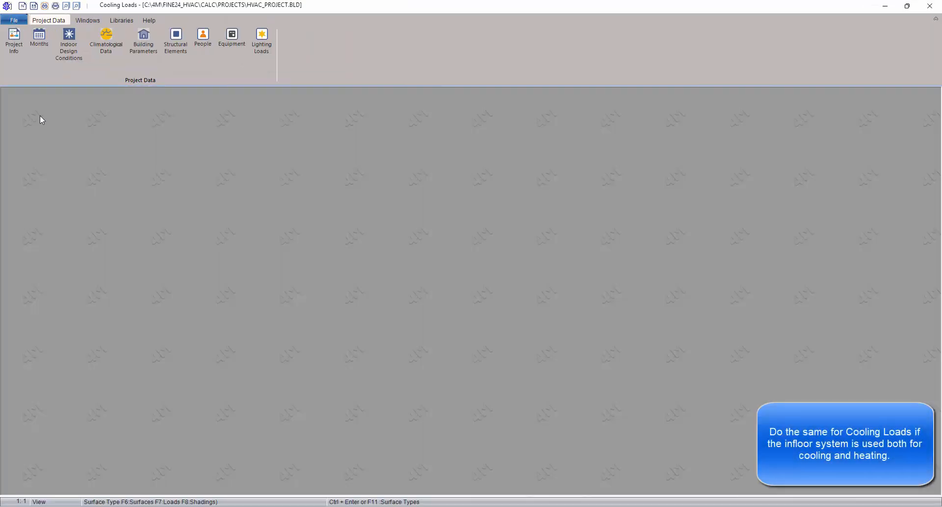
left_click(49, 141)
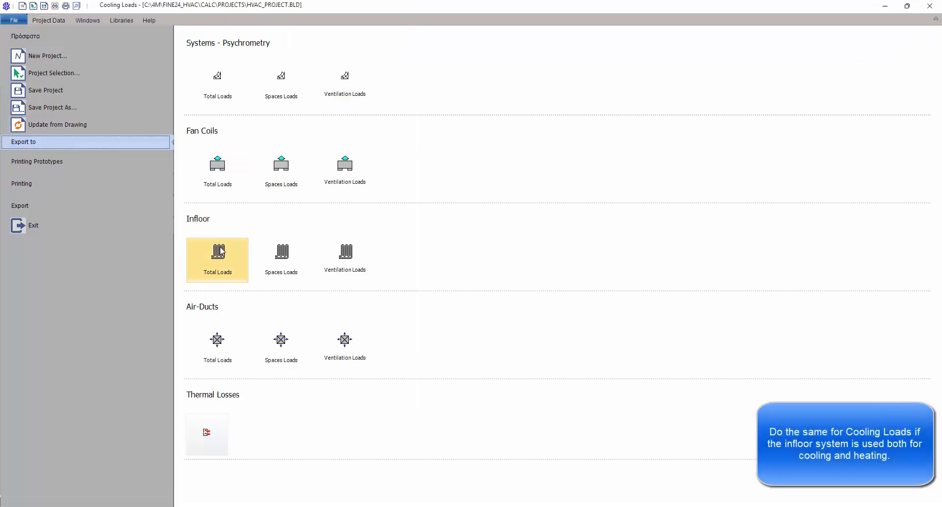
left_click(217, 258)
left_click(478, 290)
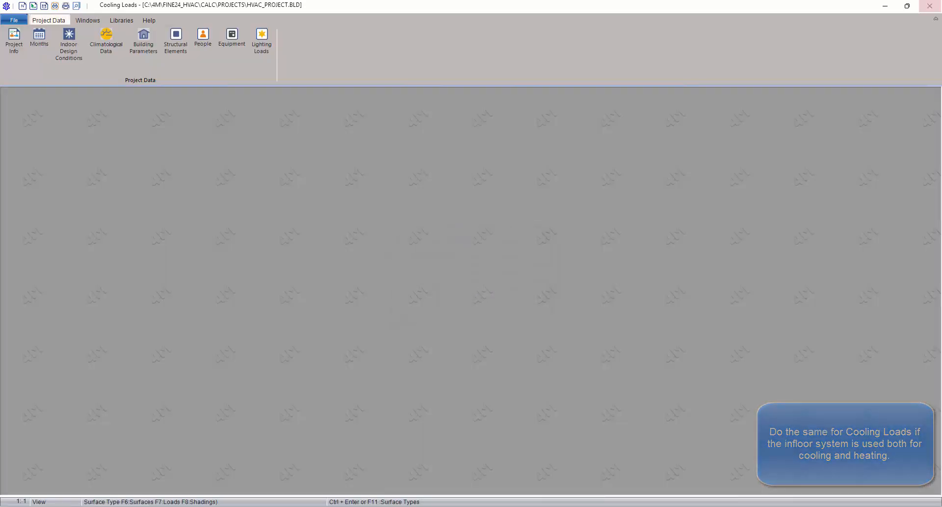
left_click(452, 261)
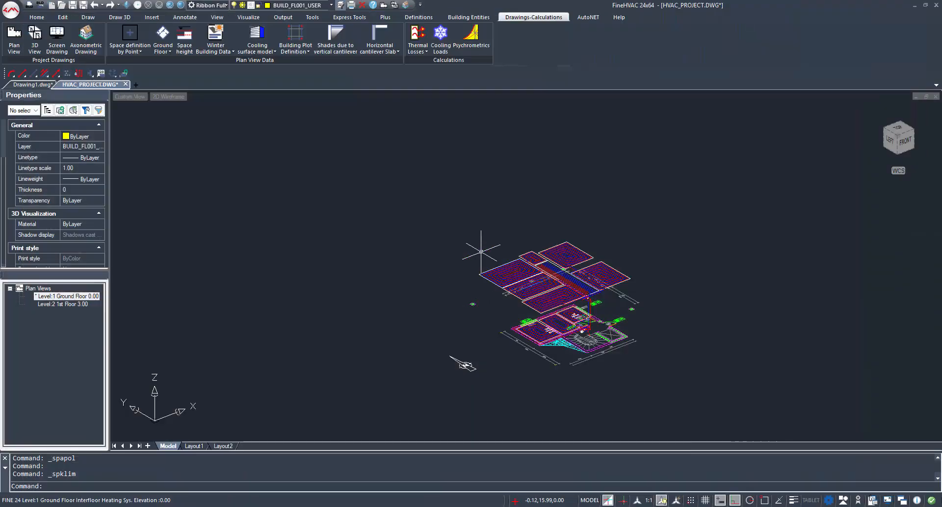
Open the infloor heating system calculations and update the project from the drawing
left_click(589, 18)
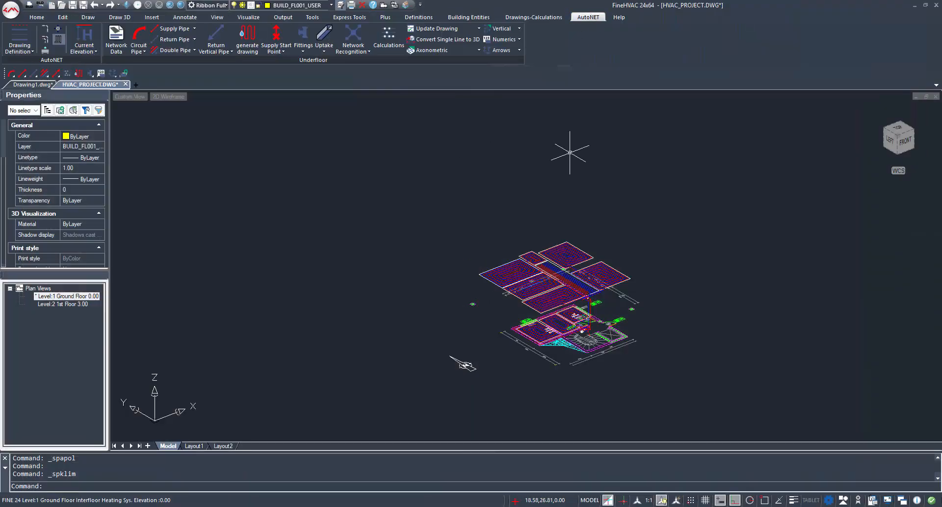
left_click(388, 35)
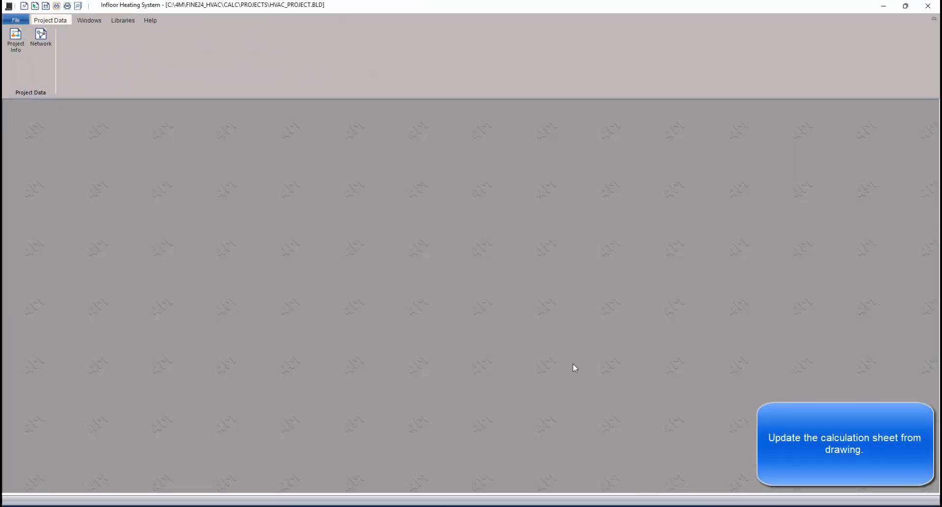
left_click(13, 22)
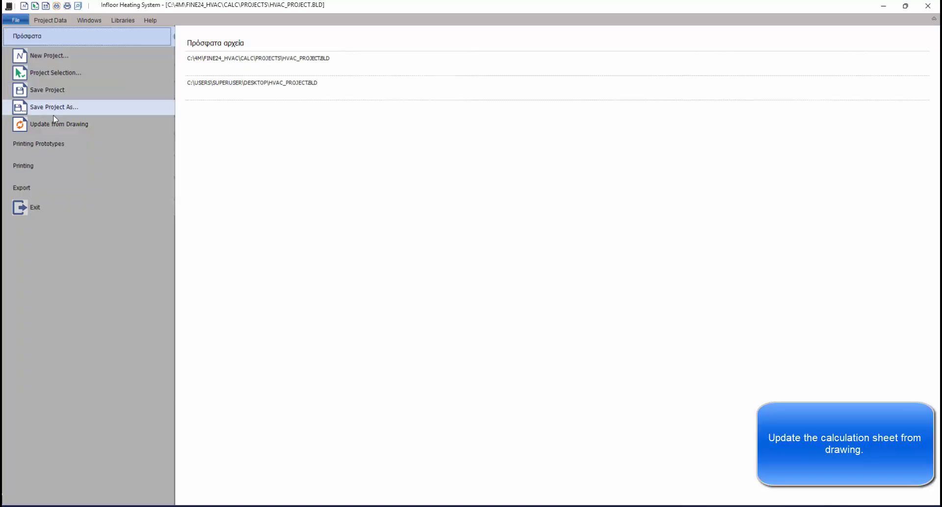
left_click(54, 124)
left_click(459, 258)
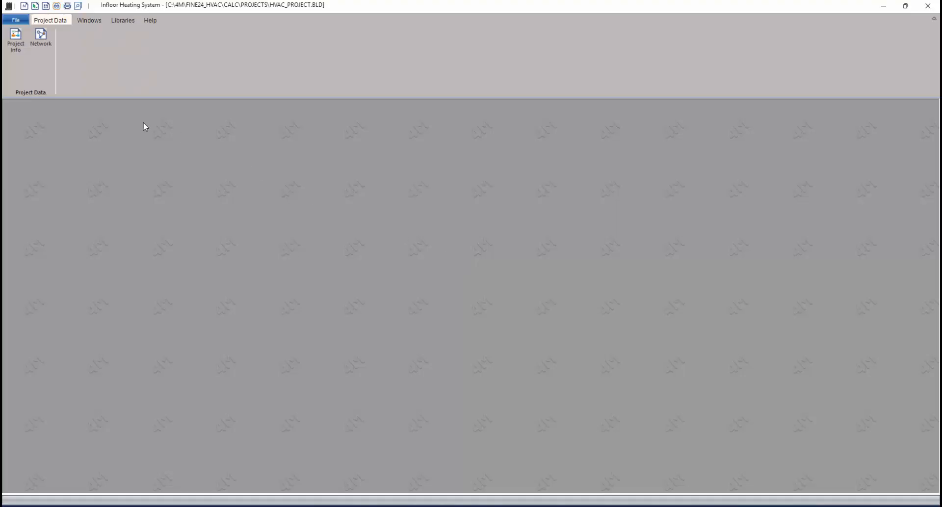
Check the project info, then the space temperature, inlet water temperature and temperature drop in the calculation's network options
left_click(15, 39)
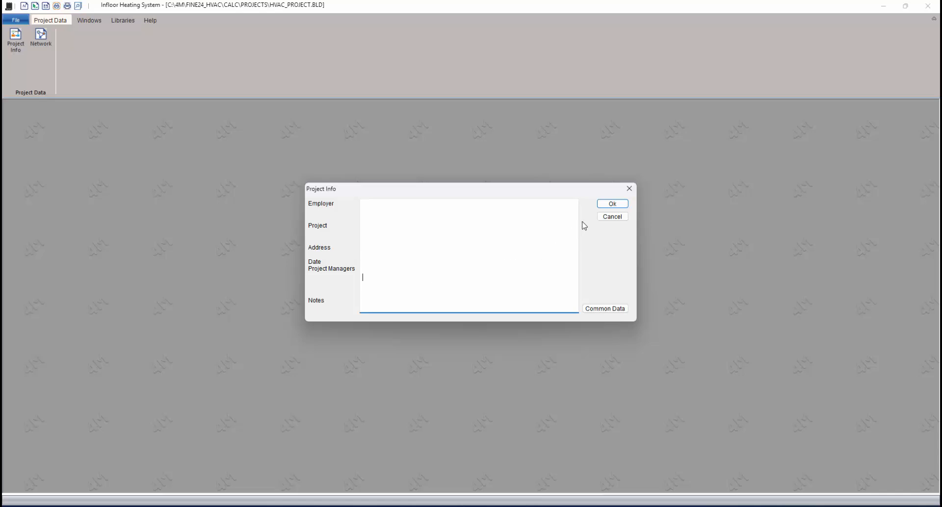
left_click(611, 203)
left_click(41, 37)
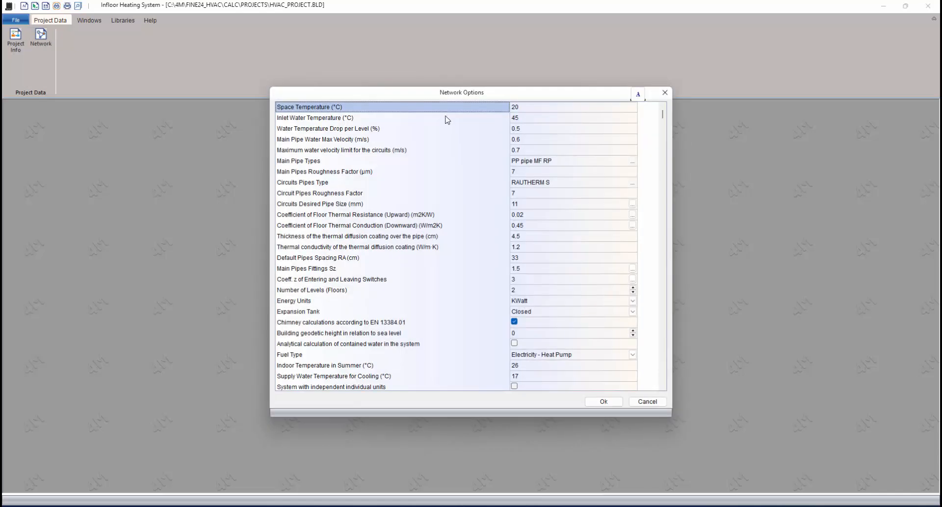
left_click(543, 107)
left_click(545, 120)
left_click(547, 131)
Select PP pipe MF RP from the pipe library as the main pipe type
left_click(633, 162)
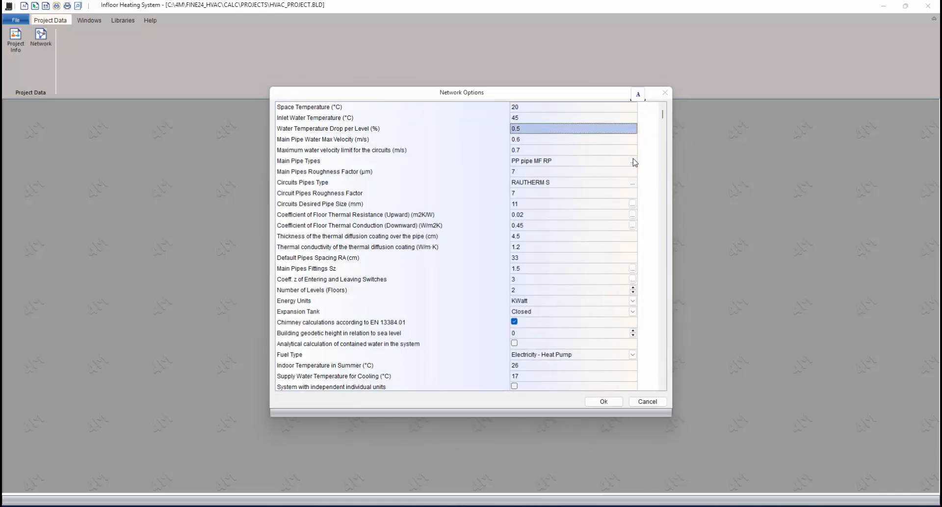
scroll(372, 195, "down", 16)
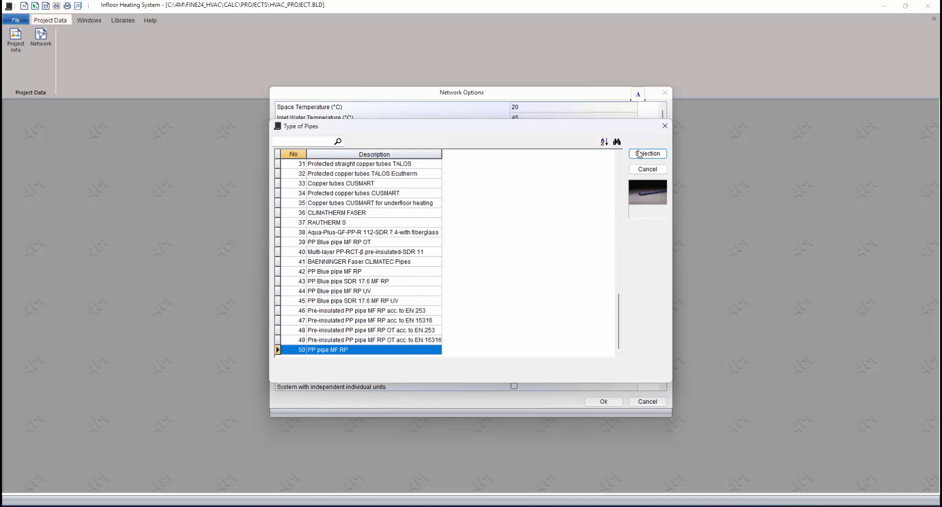
left_click(658, 154)
Browse the pipe library for the circuits pipe type and close it without picking another pipe
left_click(545, 183)
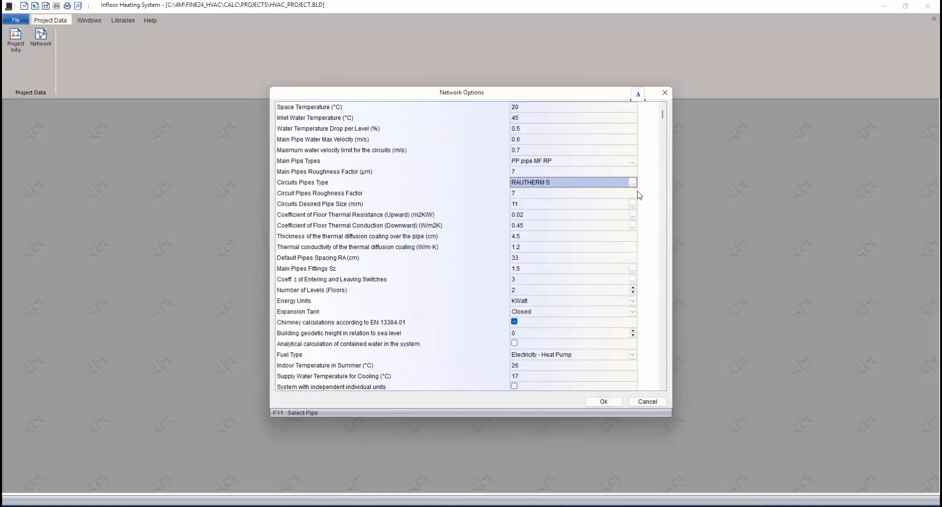
left_click(633, 182)
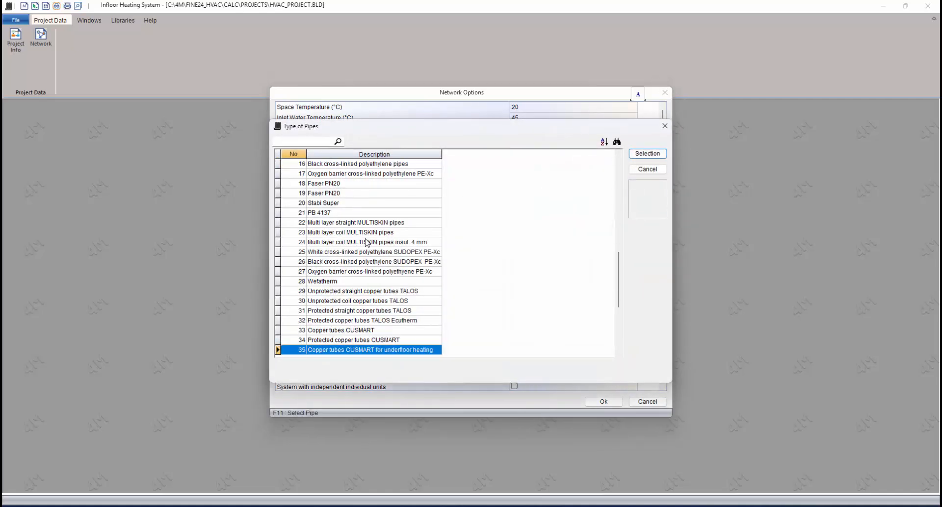
left_click(640, 171)
left_click(464, 206)
Check the reference tables for floor thermal resistance, floor thermal conduction, main pipe fittings and entering and leaving switch coefficients
left_click(632, 215)
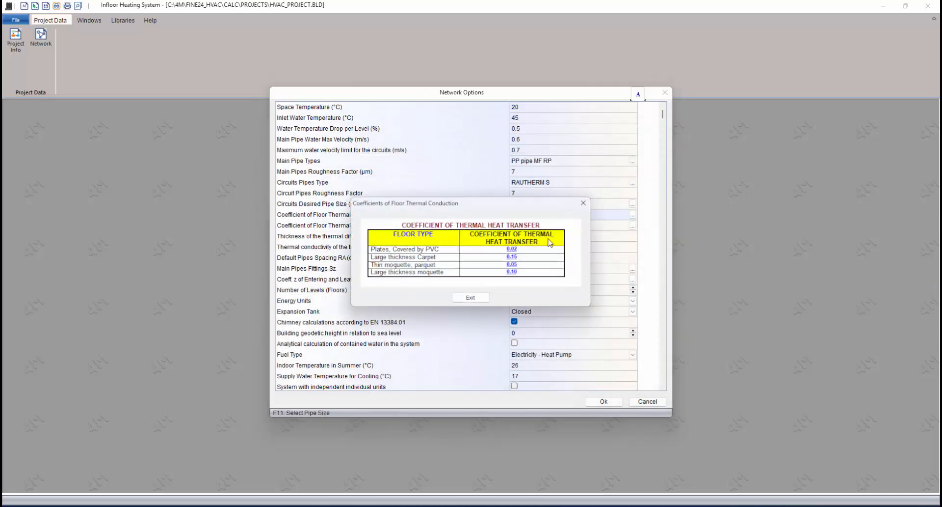
left_click(469, 297)
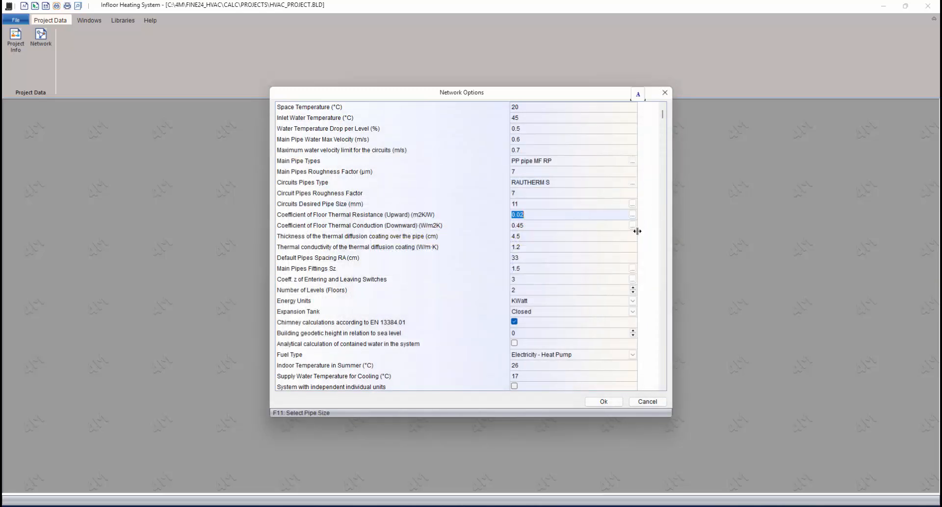
left_click(633, 225)
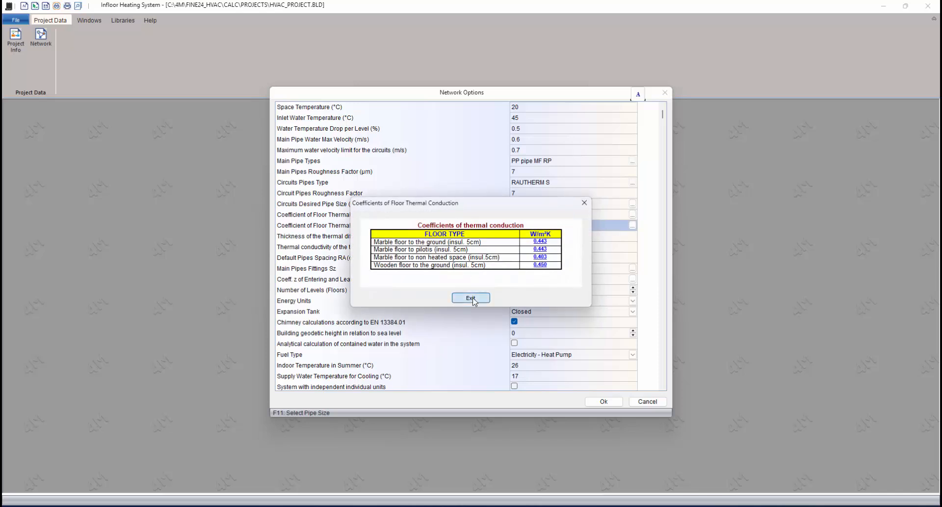
left_click(471, 298)
left_click(633, 269)
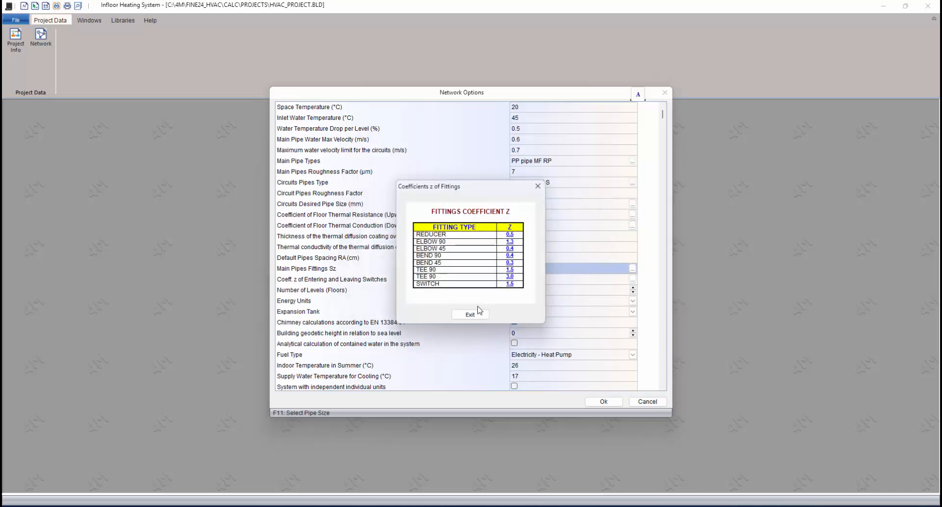
left_click(470, 314)
left_click(633, 279)
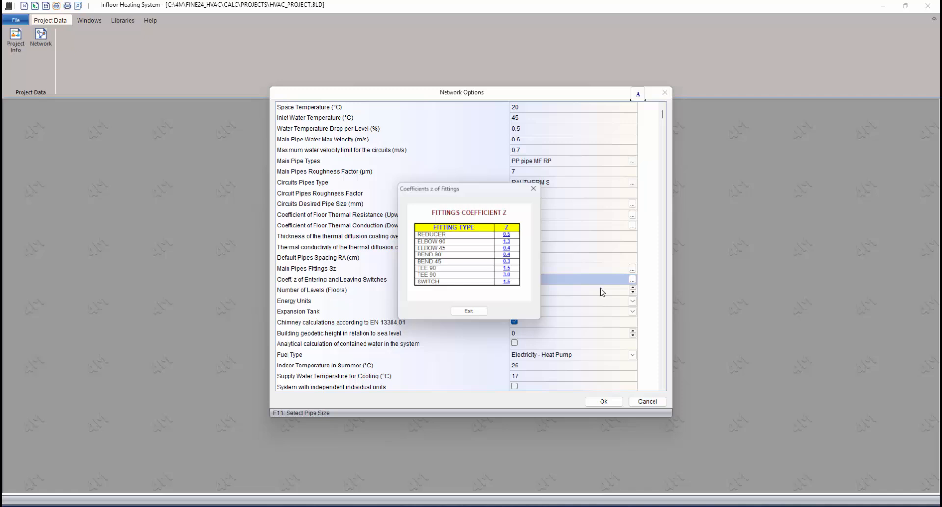
left_click(470, 314)
Keep Electricity - Heat Pump as fuel type and EN 1264 2021 Heating - Cooling as underfloor operation, and accept the network options
left_click(569, 354)
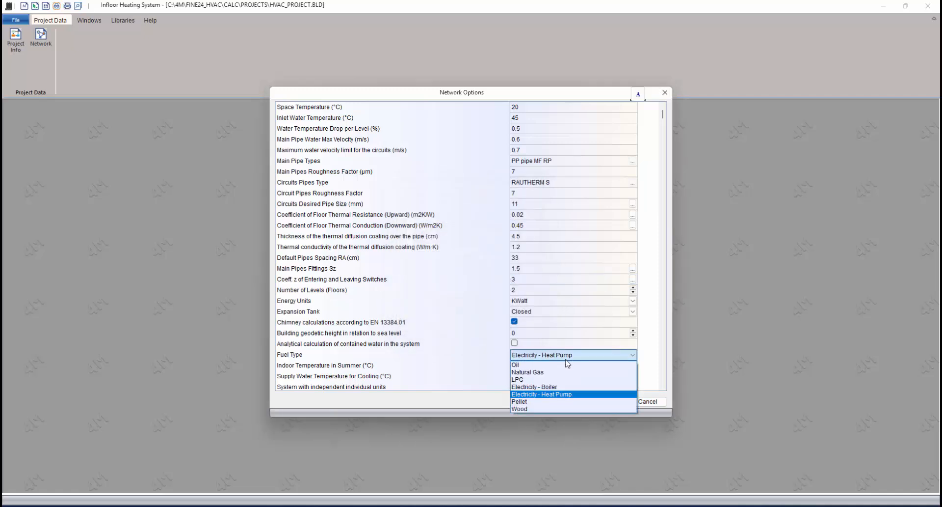
left_click(546, 397)
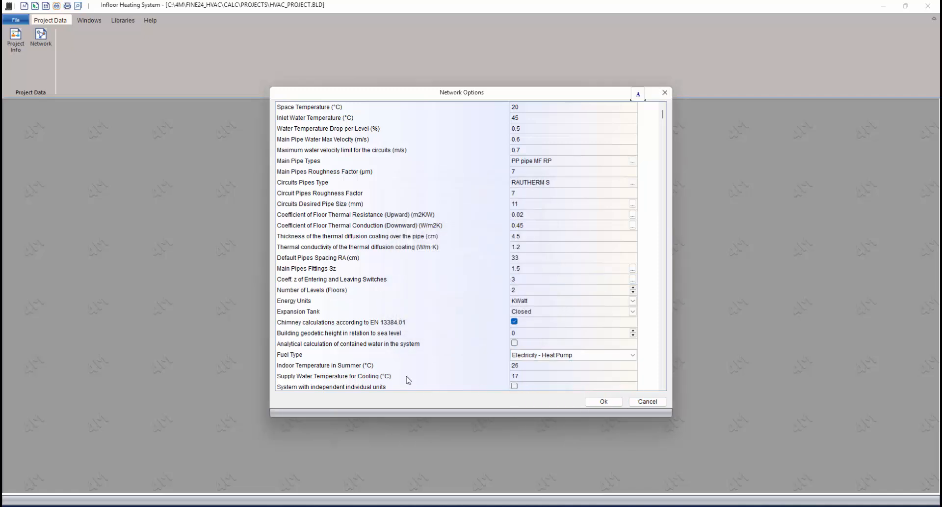
scroll(403, 357, "down", 3)
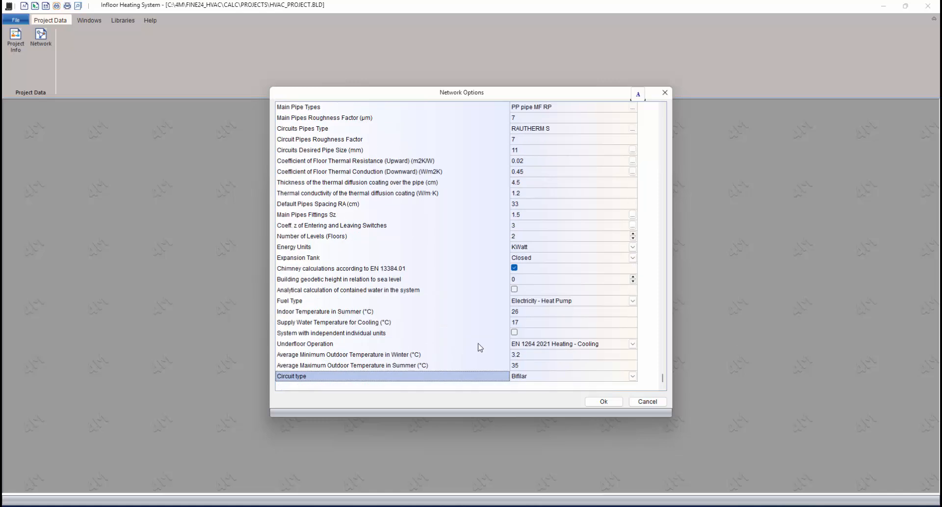
left_click(571, 344)
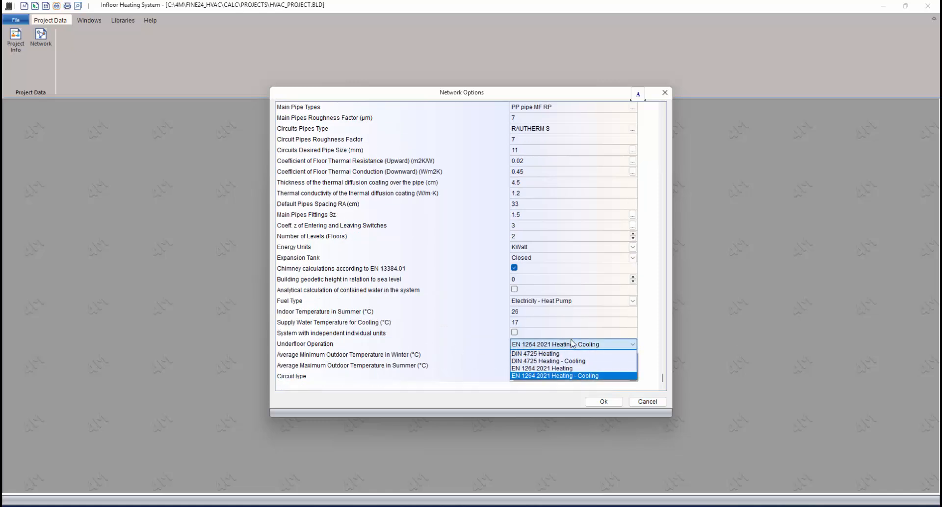
left_click(572, 343)
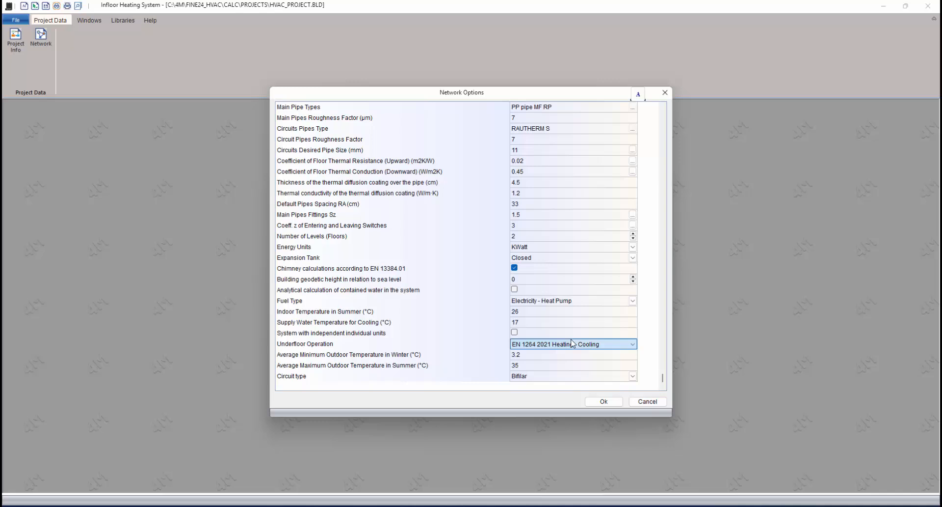
left_click(387, 333)
left_click(373, 353)
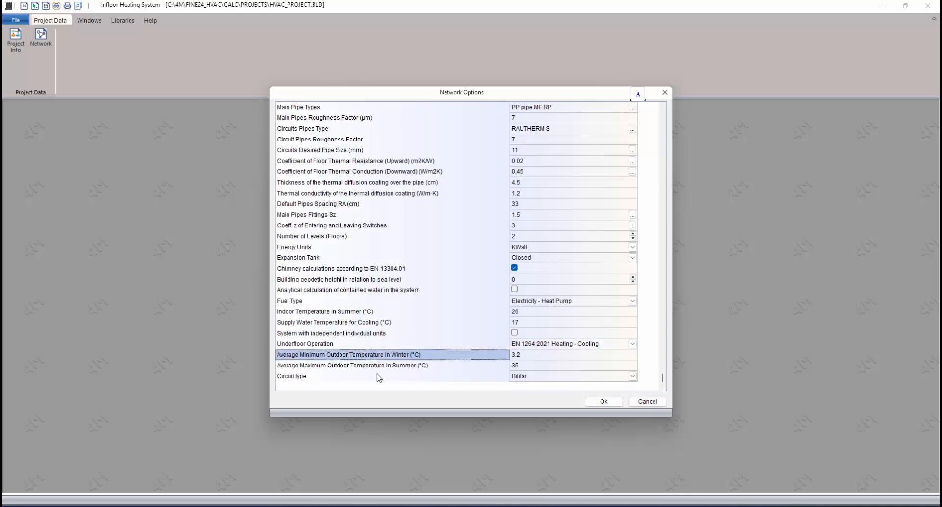
left_click(604, 401)
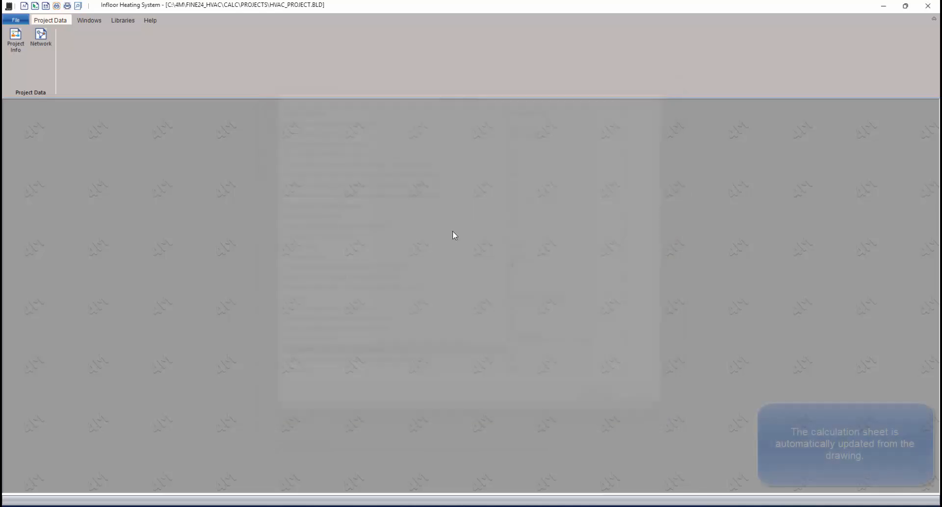
Open the infloor system's calculation sheet
left_click(86, 20)
left_click(76, 39)
double_click(113, 108)
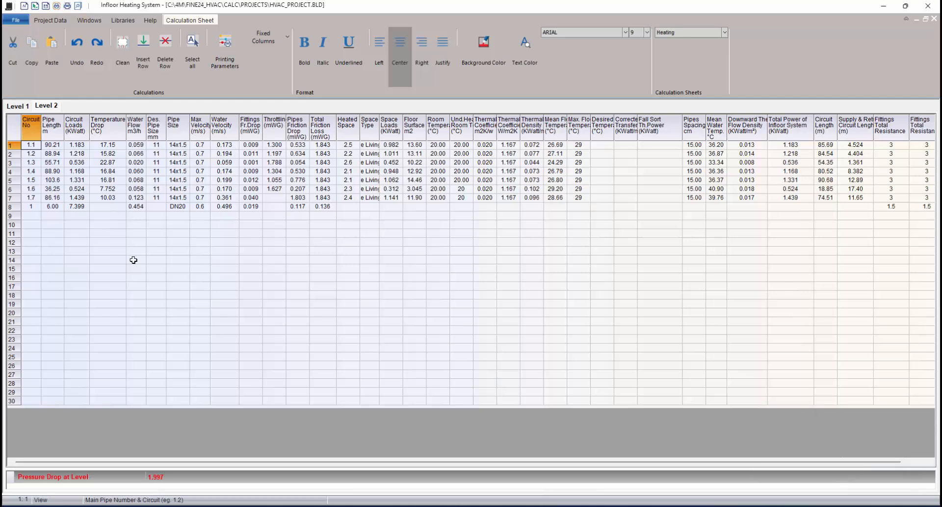
Examine the Level 2 circuits' loads, temperature drops and maximum floor temperatures in the calculation sheet
left_click(74, 180)
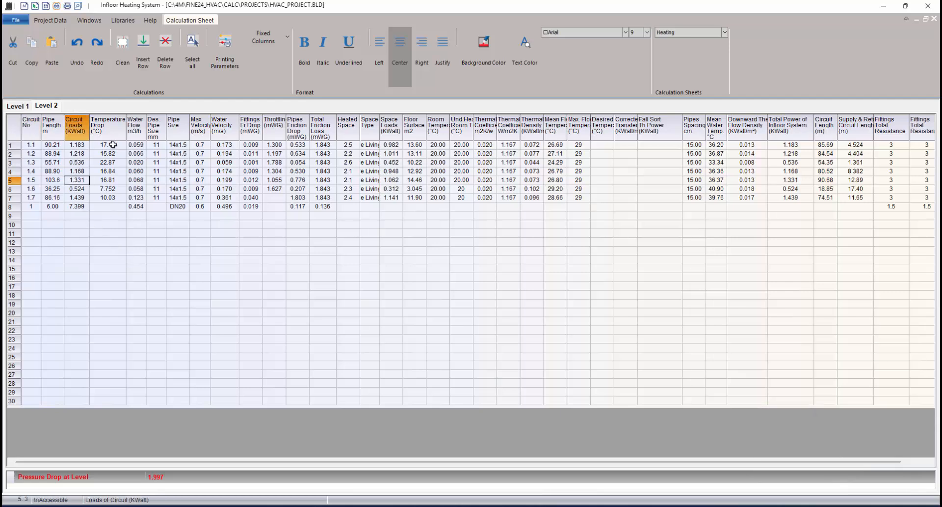
left_click_drag(113, 144, 116, 179)
left_click_drag(37, 146, 587, 143)
left_click(581, 172)
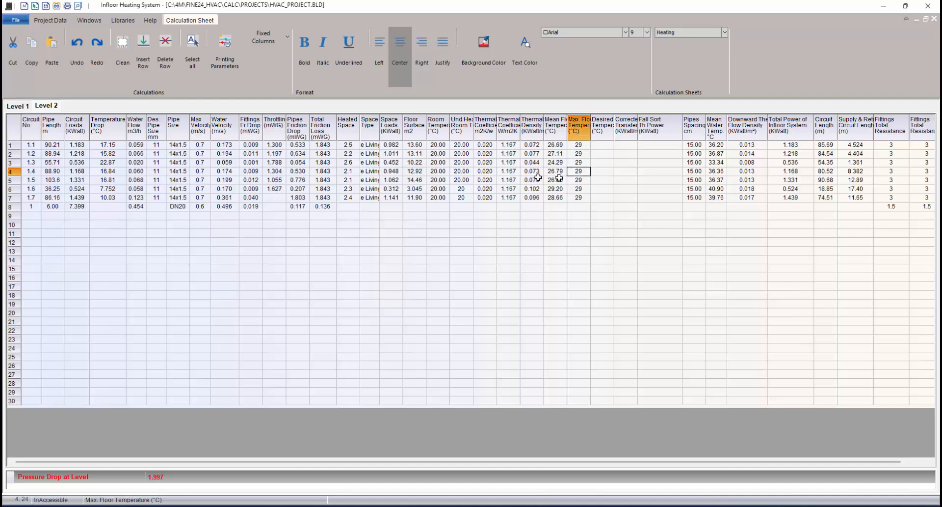
Set the desired floor temperature of Level 1 circuit 1.3 to 28 °C in its options and check its fall short thermal power
left_click(22, 107)
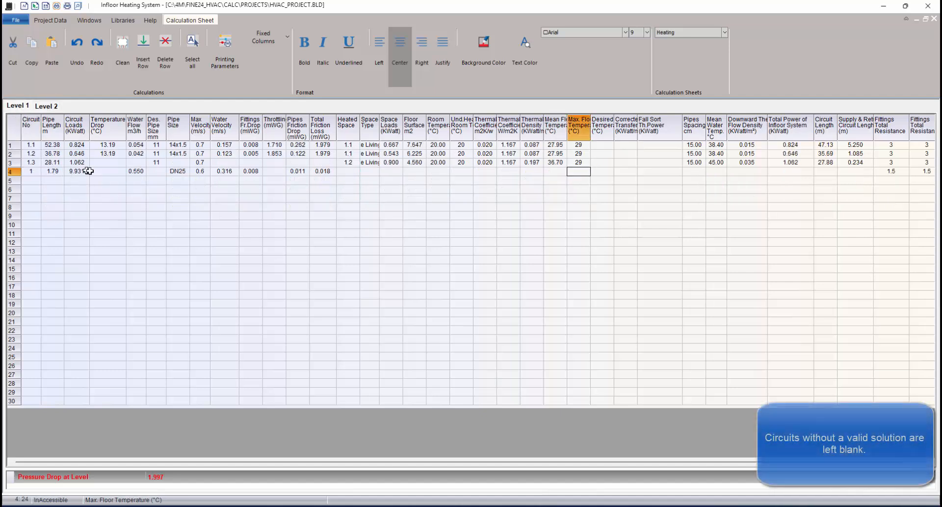
left_click(105, 162)
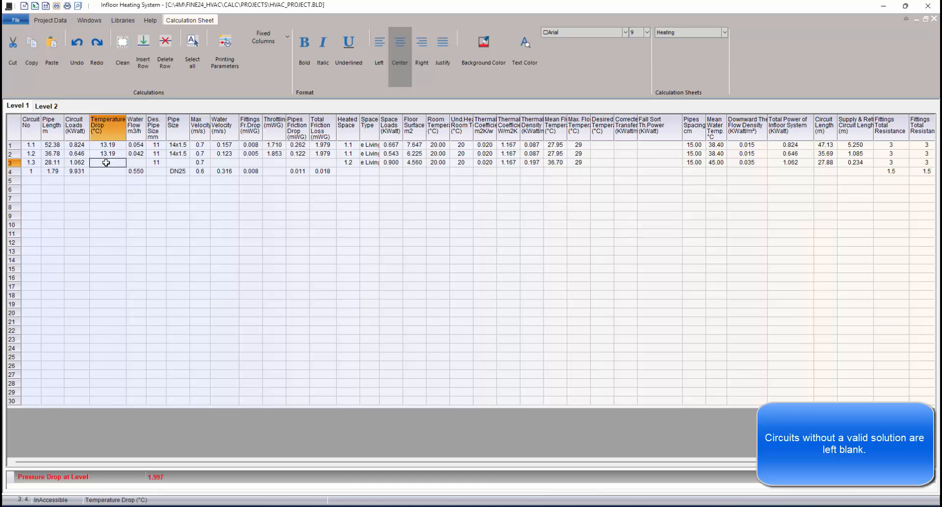
right_click(37, 163)
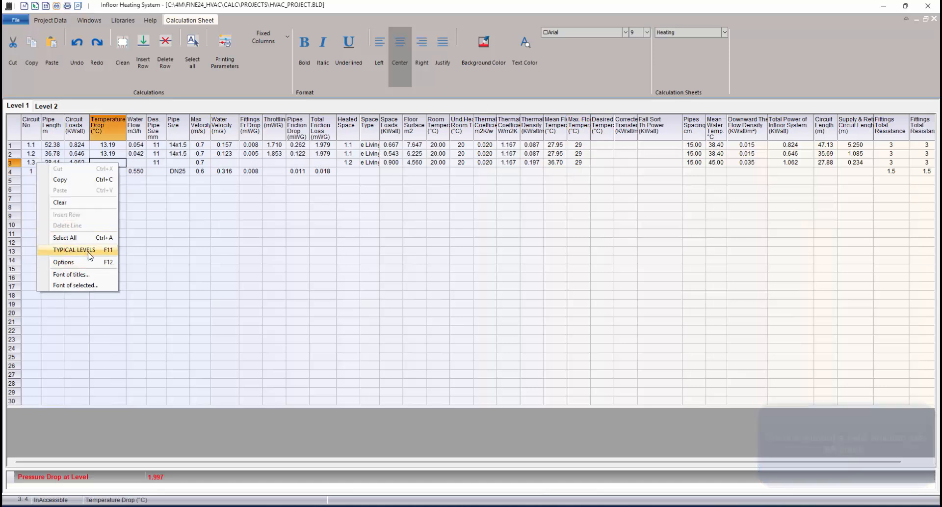
left_click(110, 261)
left_click(527, 318)
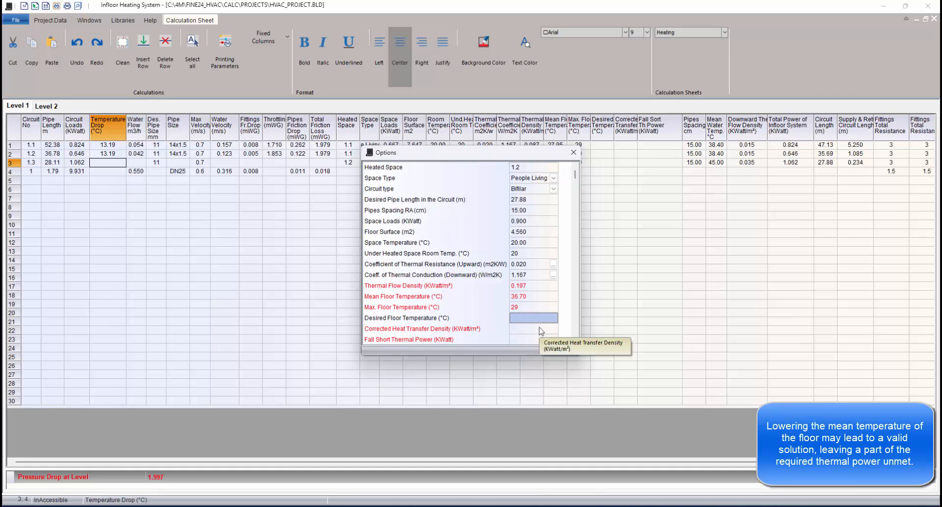
key("Return")
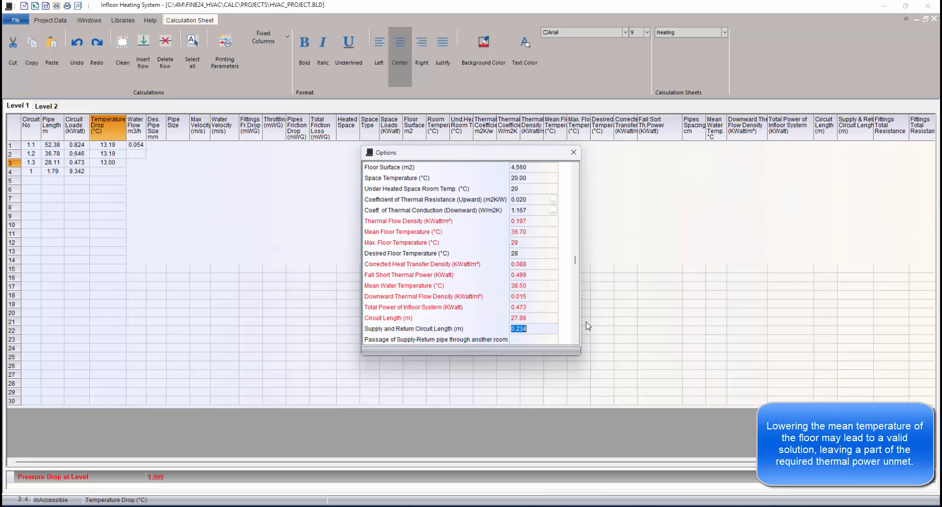
left_click(573, 153)
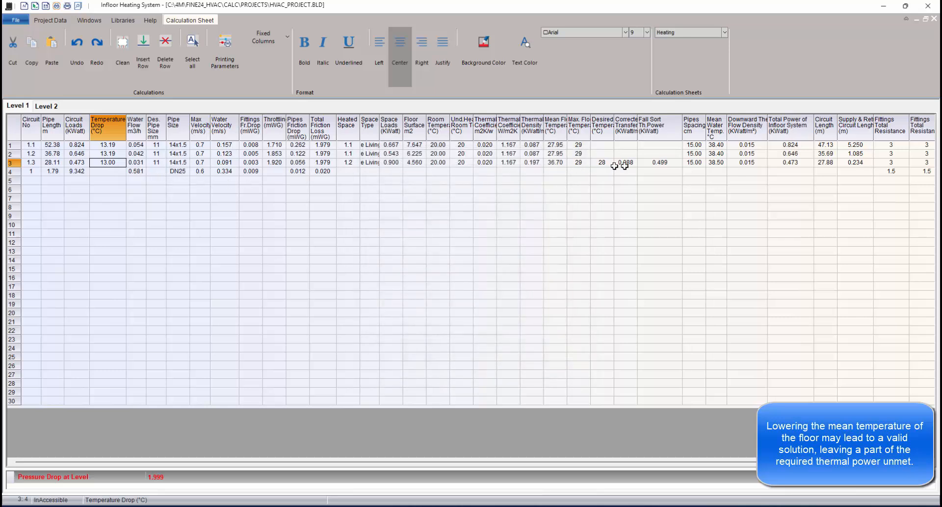
left_click(660, 164)
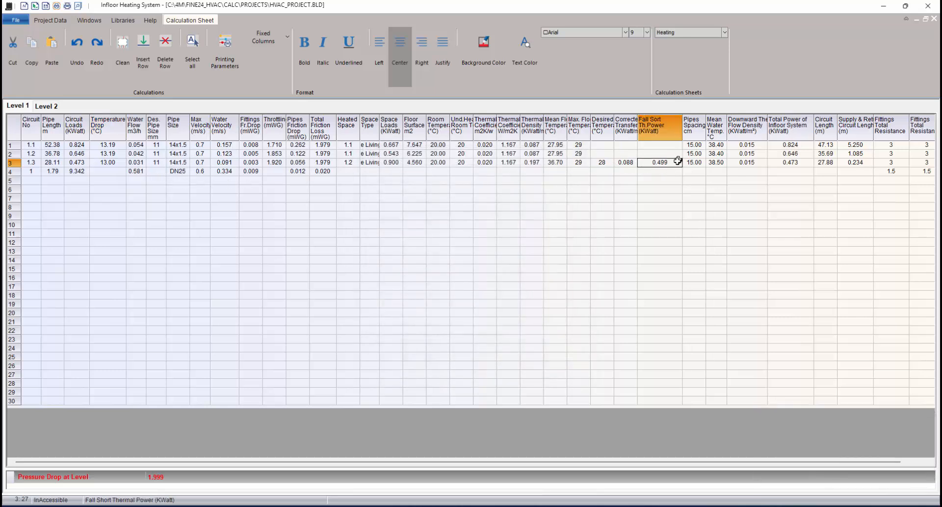
Set the desired floor temperature of Level 1 circuits 1.2 and 1.1 to 28 °C
left_click(603, 154)
type("28")
key("Return")
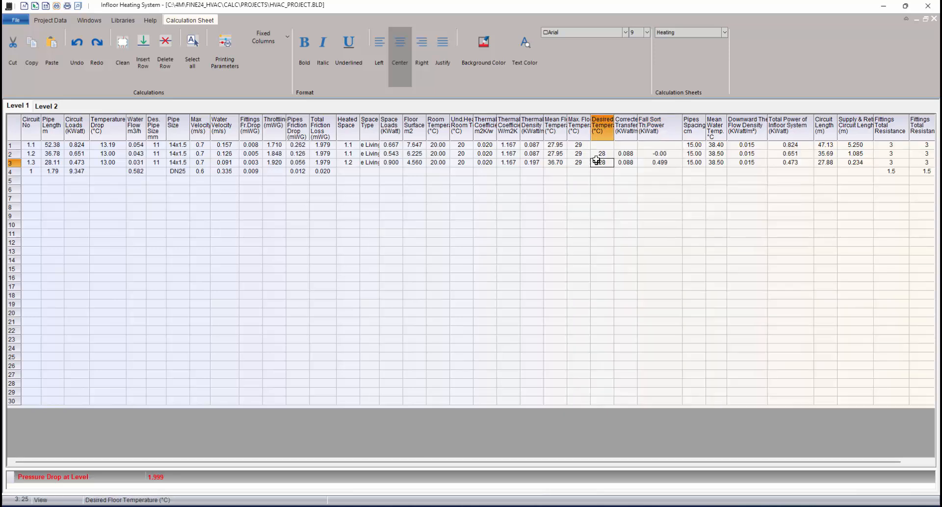
left_click(602, 145)
type("28")
key("Return")
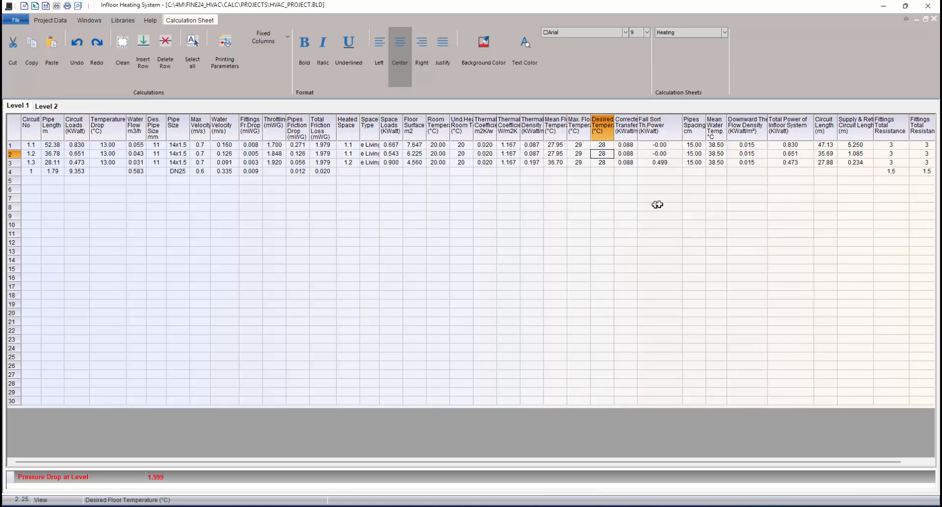
left_click(653, 207)
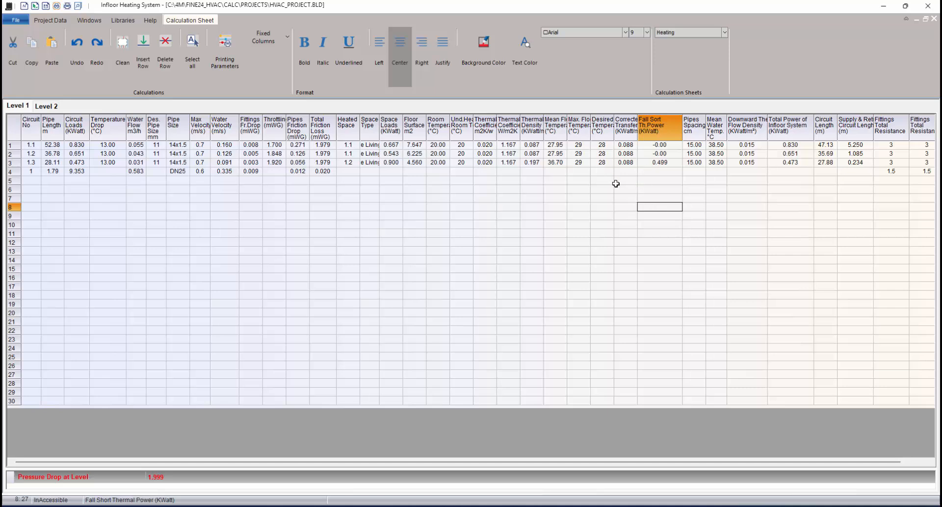
Set the desired floor temperature of Level 2 circuits 1.1 to 1.7 to 28 °C and check their temperature drops
left_click(53, 110)
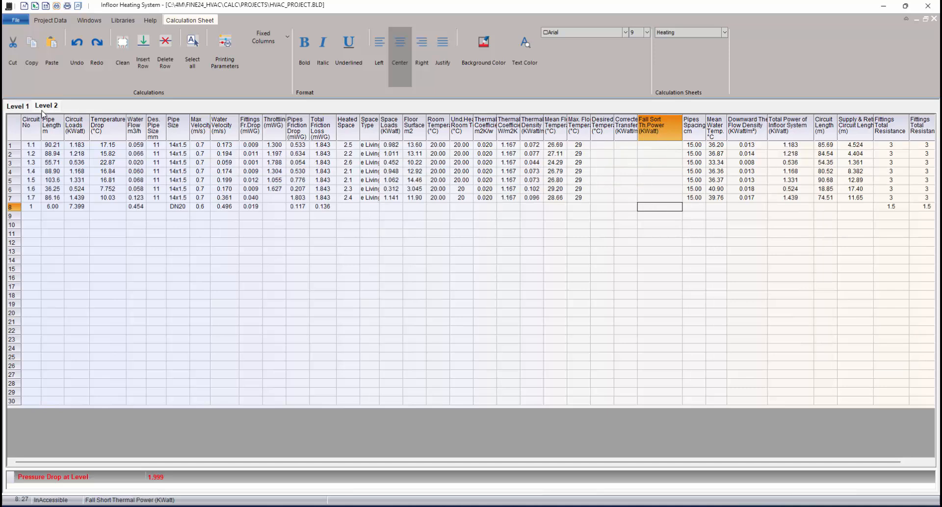
left_click(68, 161)
left_click(598, 146)
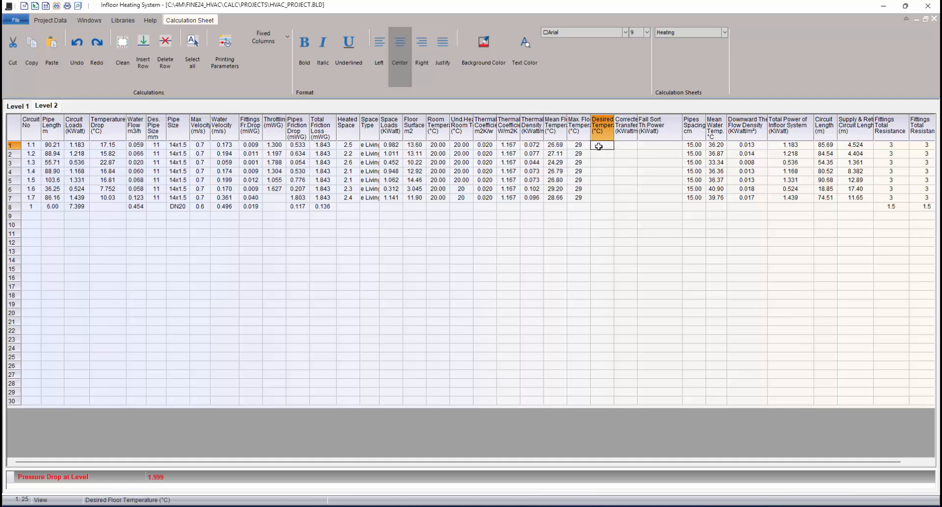
type("28")
key("Return")
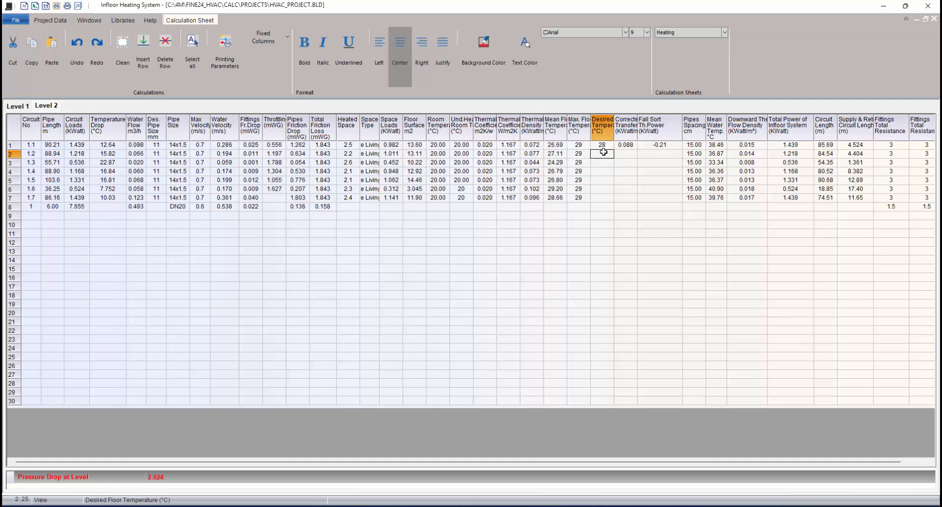
type("28")
key("Return")
type("28")
key("Return")
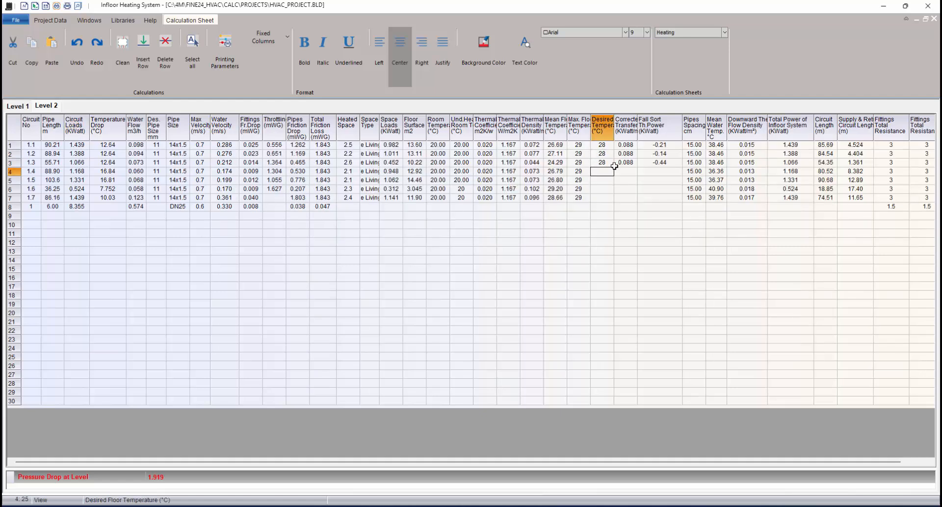
type("28")
key("Return")
type("28")
key("Return")
type("28")
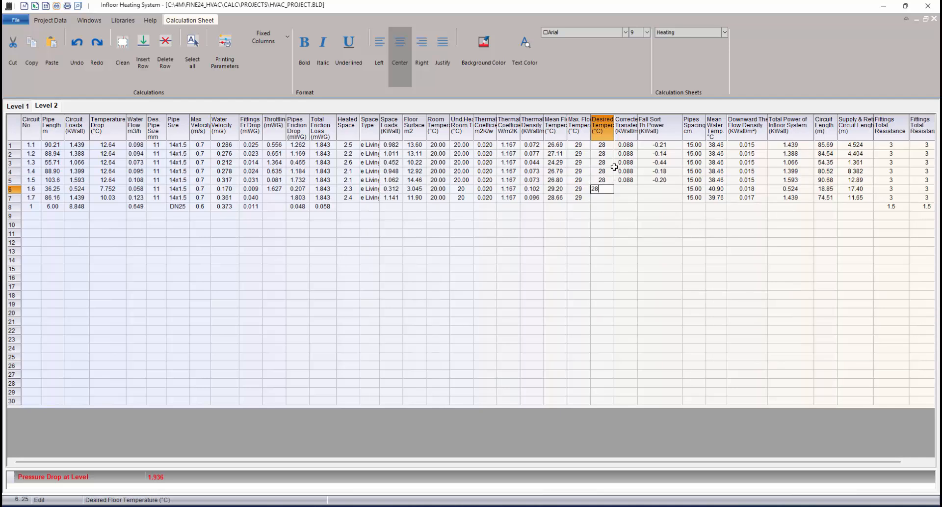
key("Return")
type("28")
key("Return")
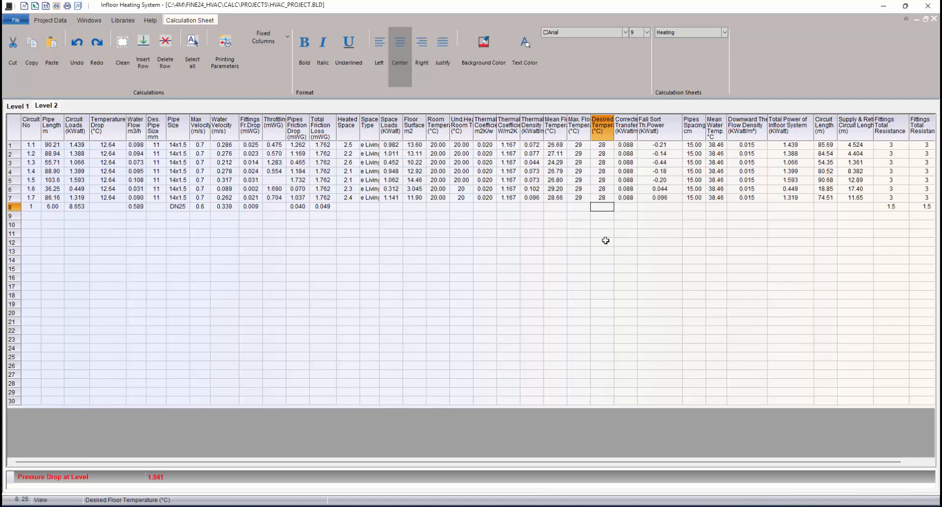
left_click(604, 240)
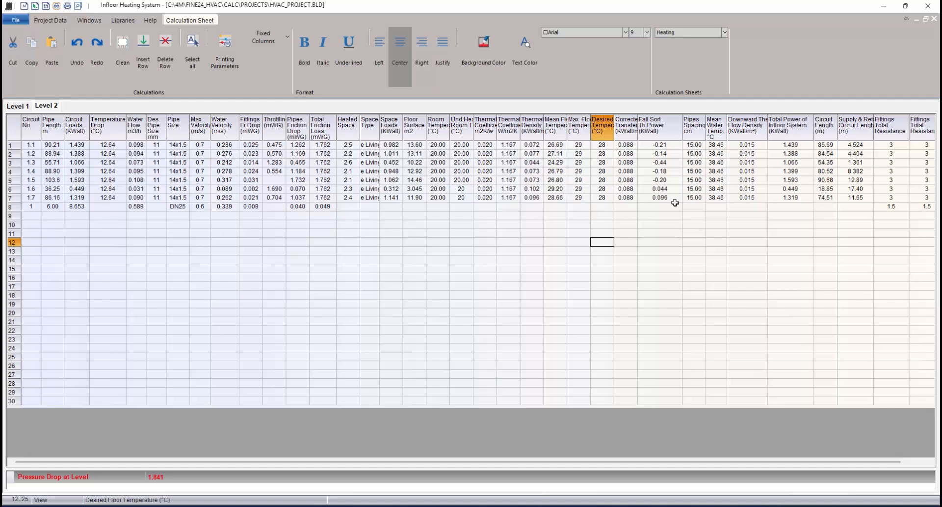
left_click_drag(108, 198, 107, 149)
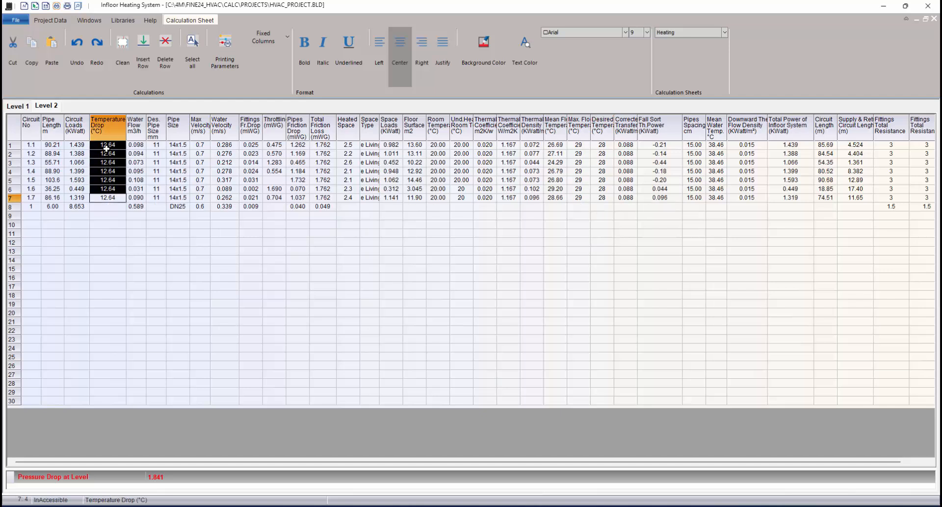
Switch the Level 2 calculation sheet from Heating to Cooling
left_click(438, 277)
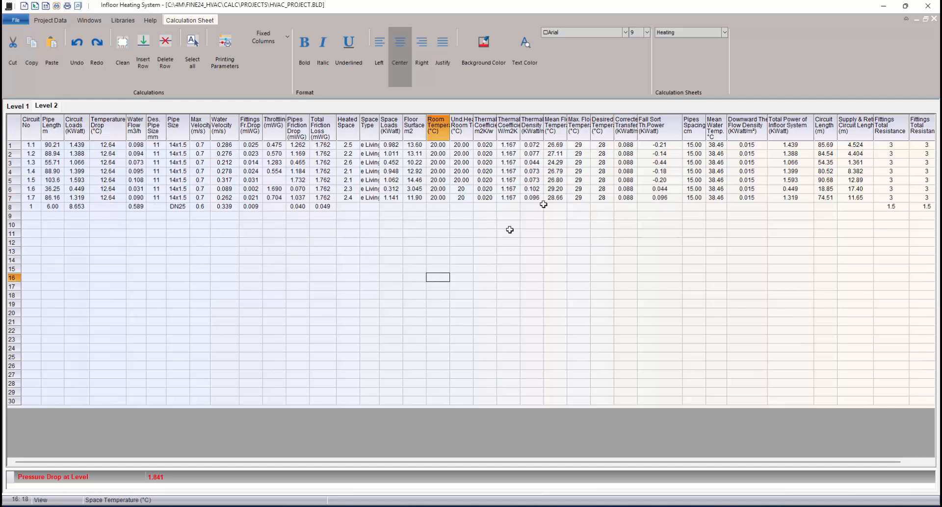
left_click(725, 32)
left_click(699, 48)
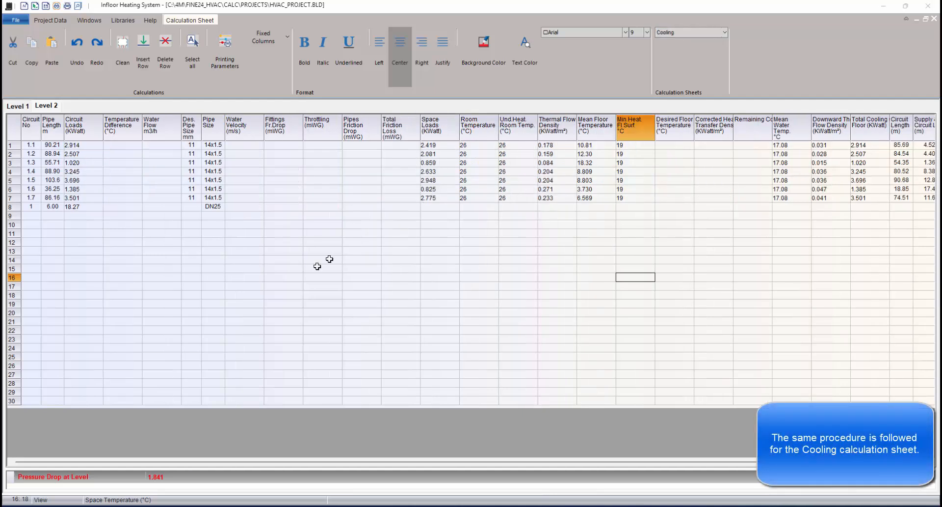
Set the desired floor temperature of Level 2 circuit 1.1 to 21 °C in its cooling options
left_click(34, 152)
left_click(30, 143)
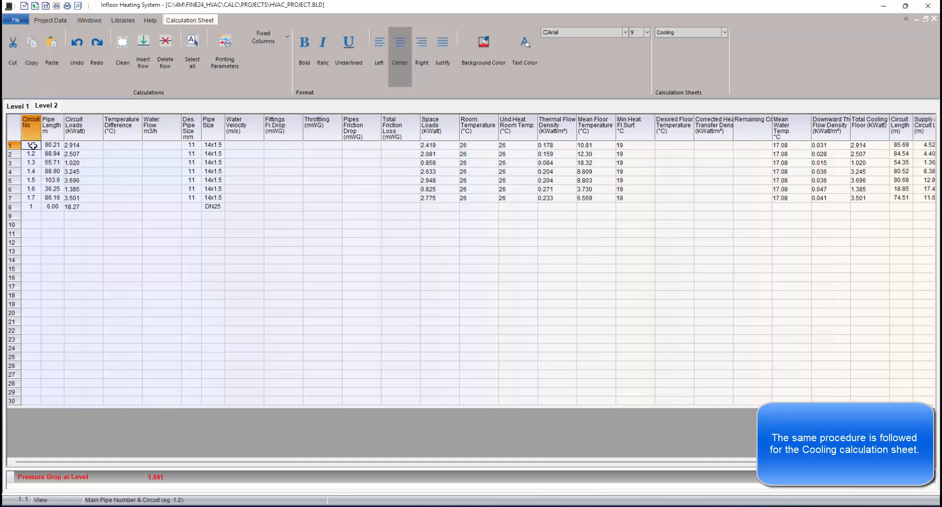
right_click(29, 144)
left_click(96, 245)
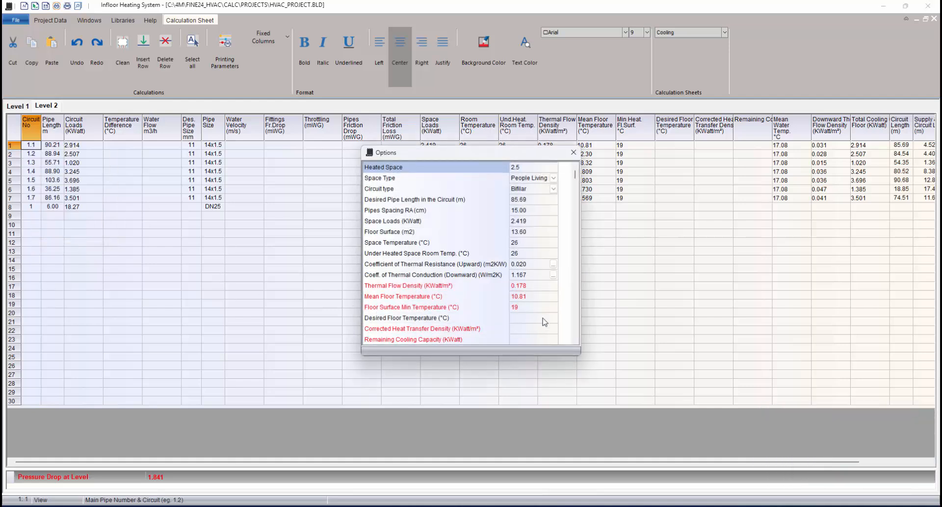
left_click(534, 306)
left_click(535, 297)
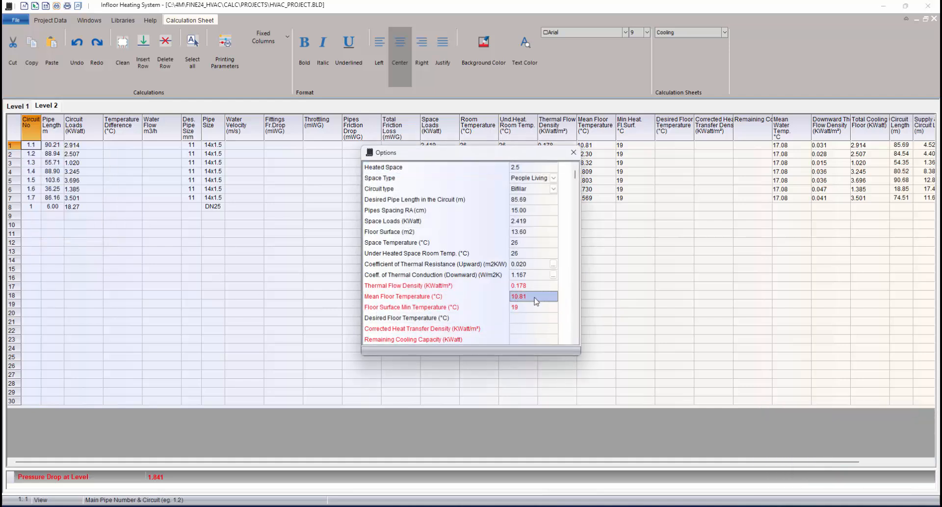
left_click(518, 320)
type("21")
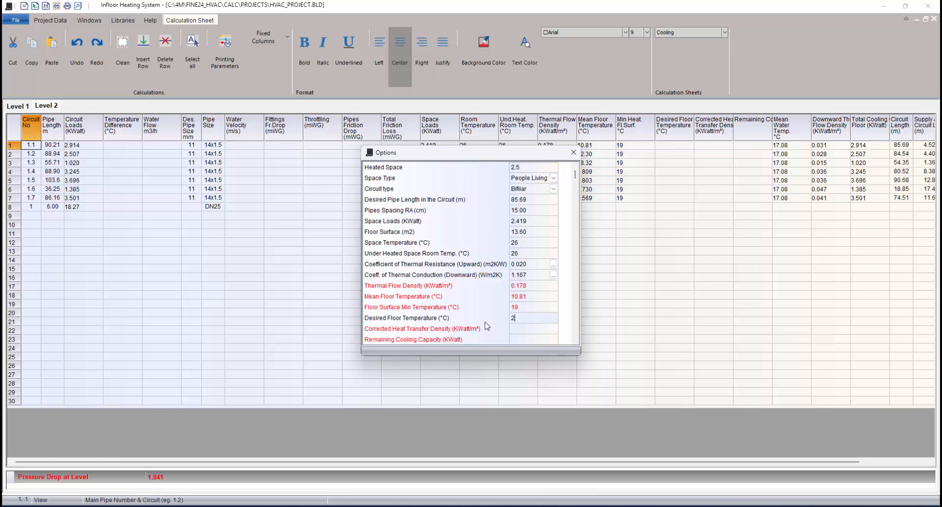
left_click(458, 298)
left_click(574, 153)
left_click(324, 182)
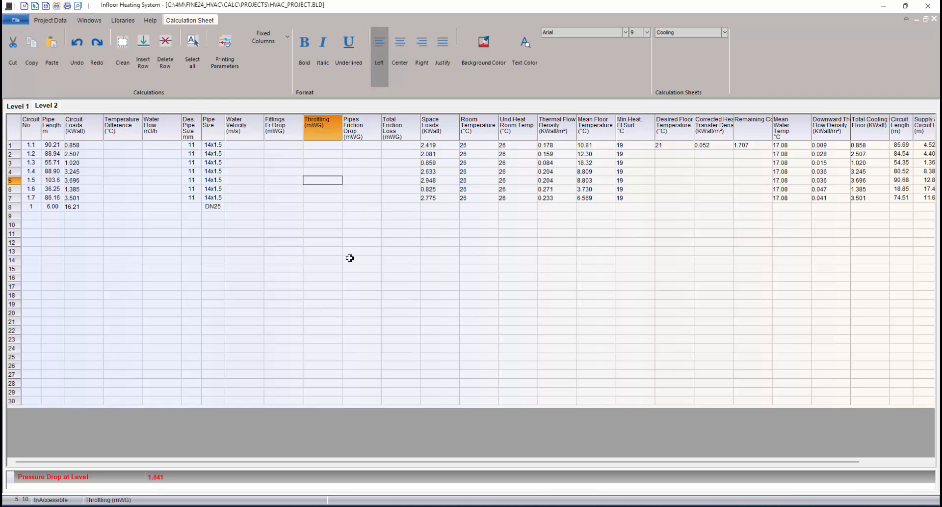
Set the desired floor temperature of Level 2 circuit 1.1 to 22 °C in its cooling options
double_click(115, 145)
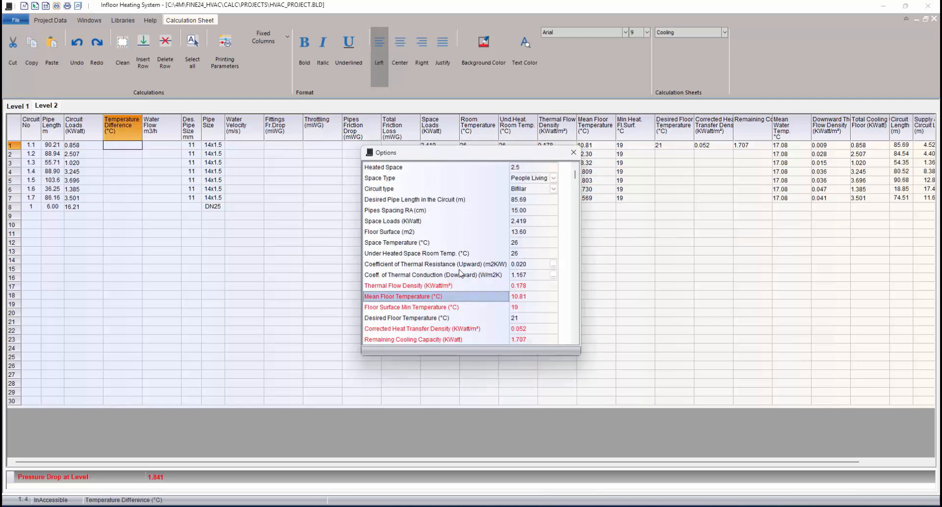
left_click(512, 319)
type("22")
left_click(471, 318)
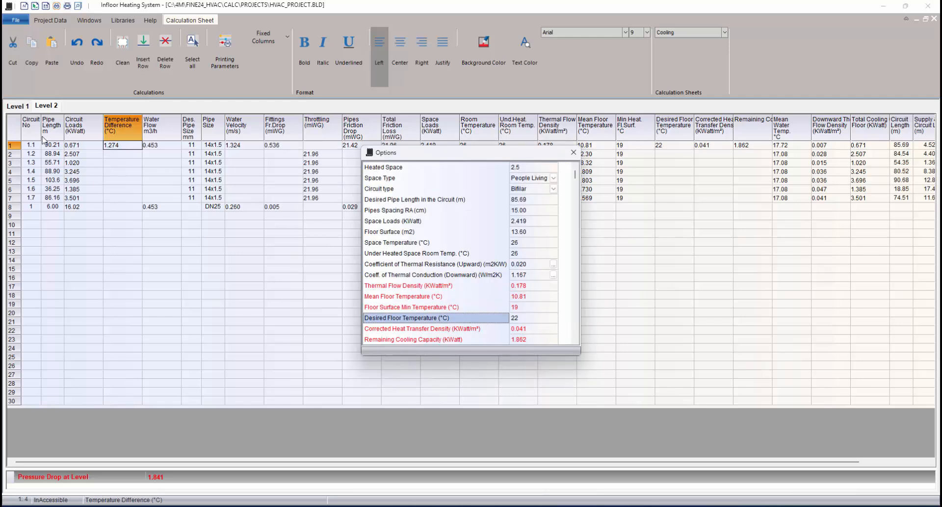
left_click(574, 152)
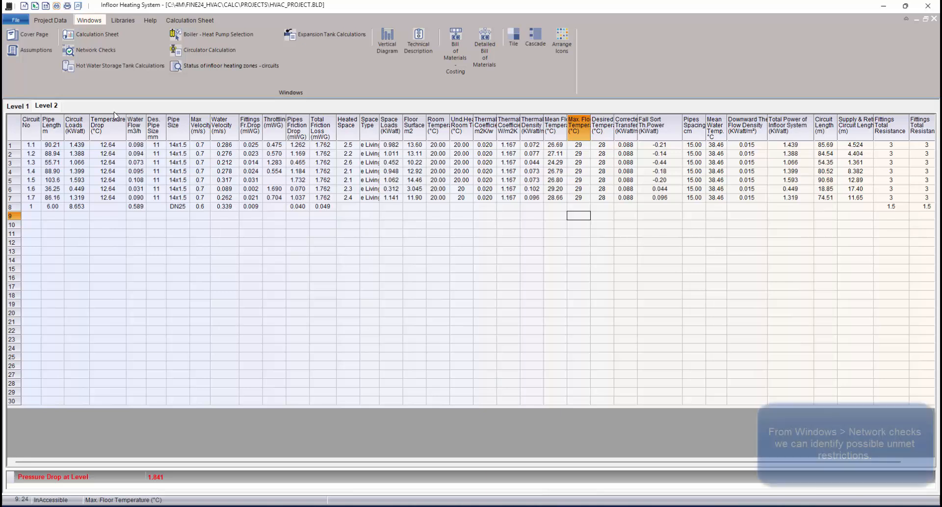
Review the network checks, and enter 1 bath and 1 apartment in the hot water storage tank calculations
left_click(95, 50)
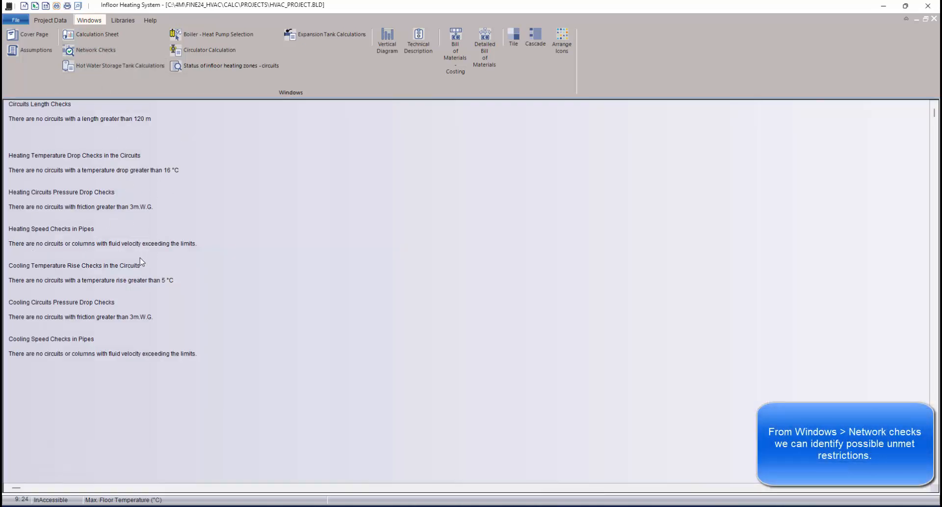
left_click(117, 66)
type("1")
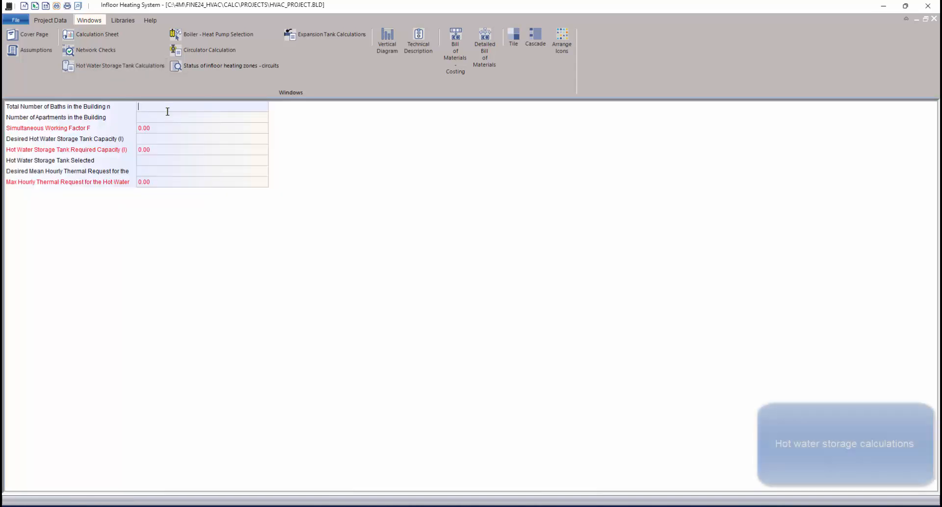
left_click(162, 122)
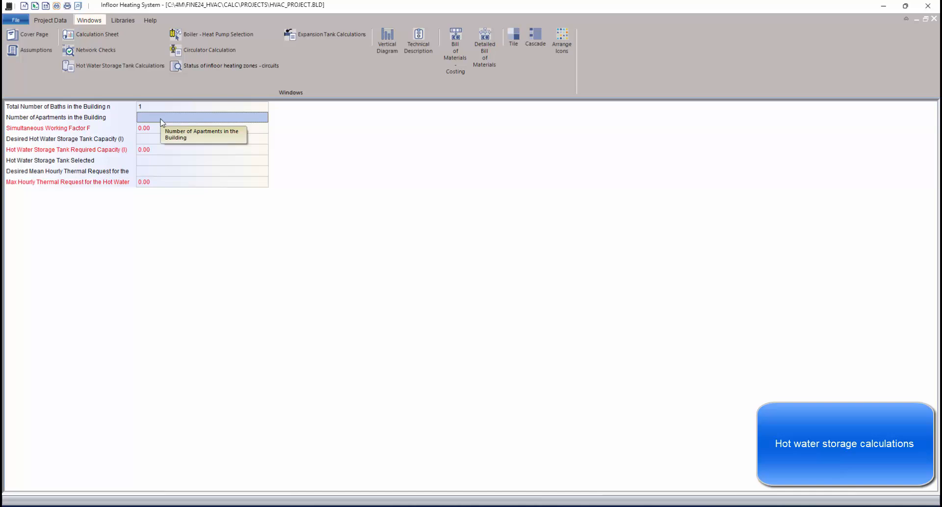
type("1")
left_click(175, 143)
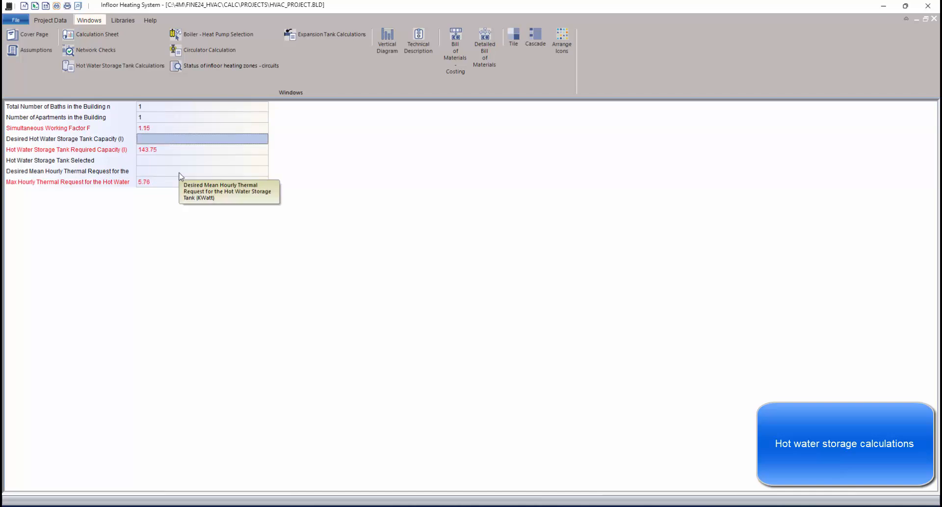
Select the RAS-10WHNPE + RWM-10.0NE(-W) heat pump from the library for the boiler - heat pump selection
left_click(211, 34)
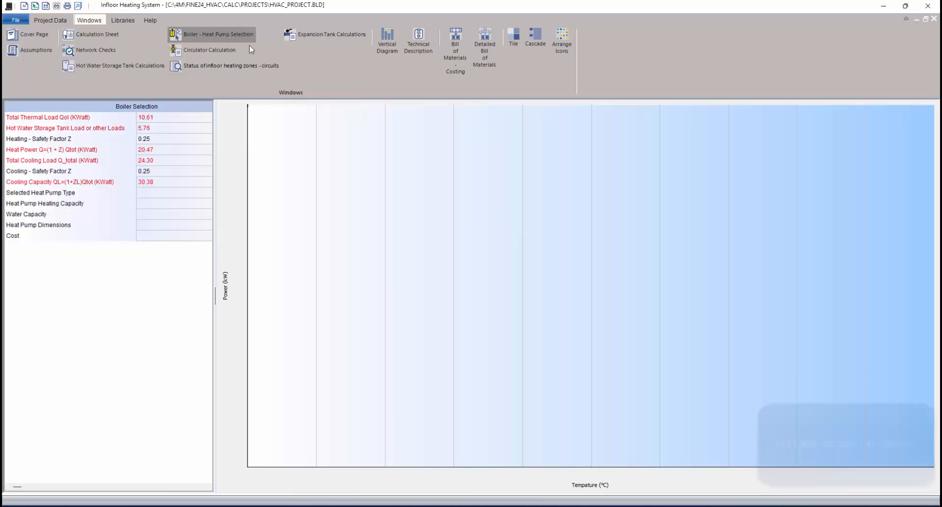
left_click_drag(215, 290, 270, 288)
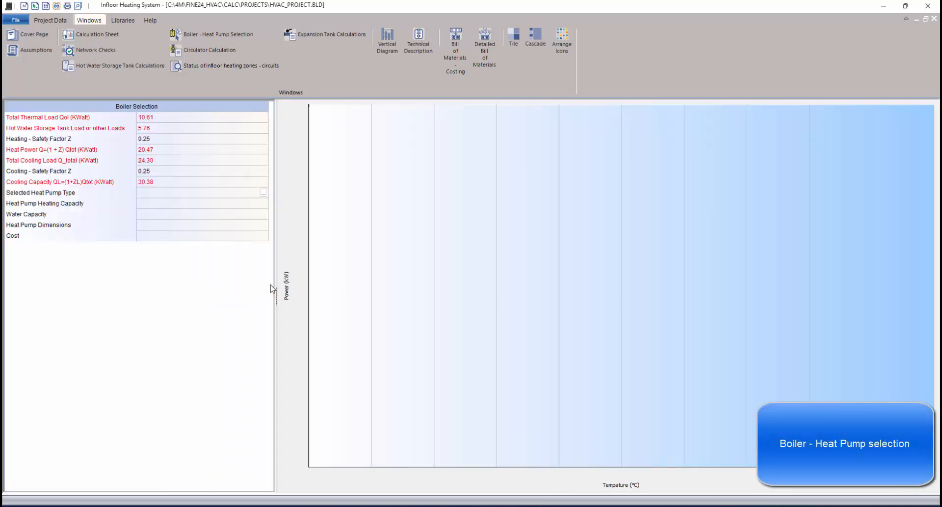
left_click(171, 196)
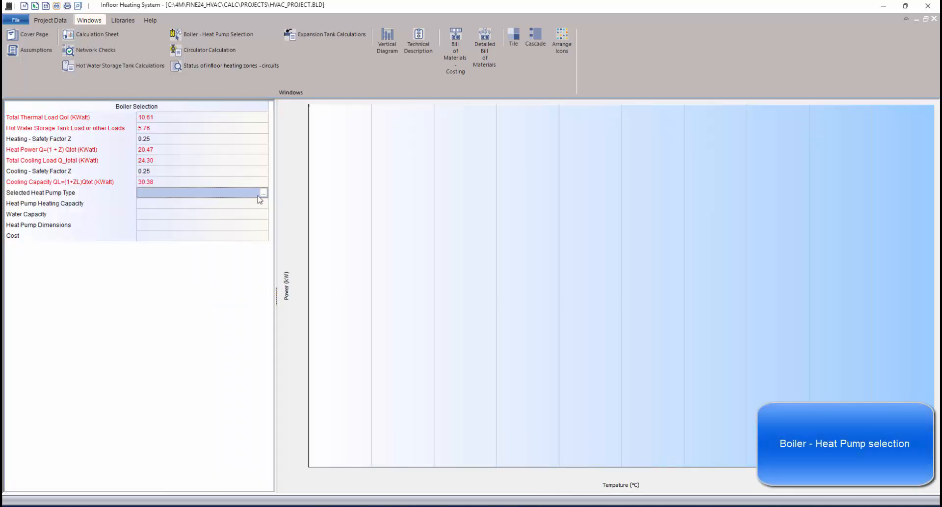
left_click(262, 194)
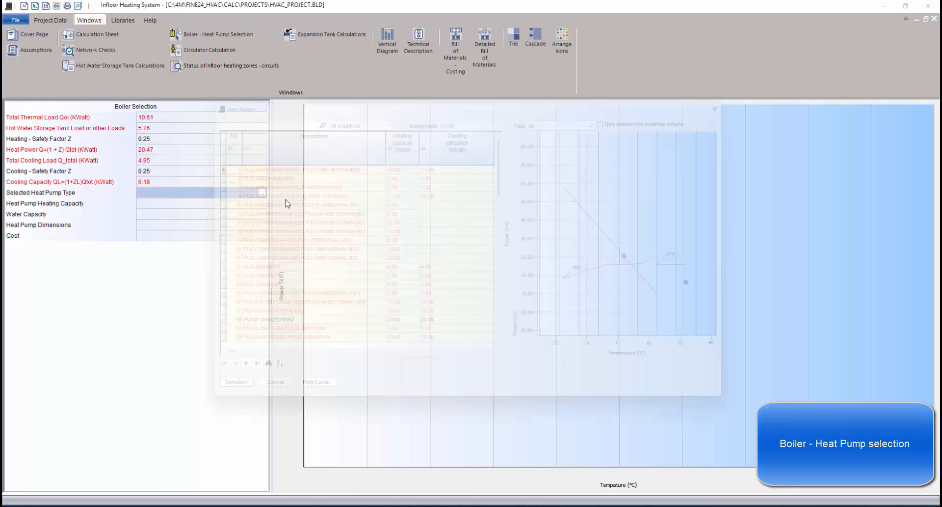
left_click(253, 328)
scroll(268, 326, "down", 20)
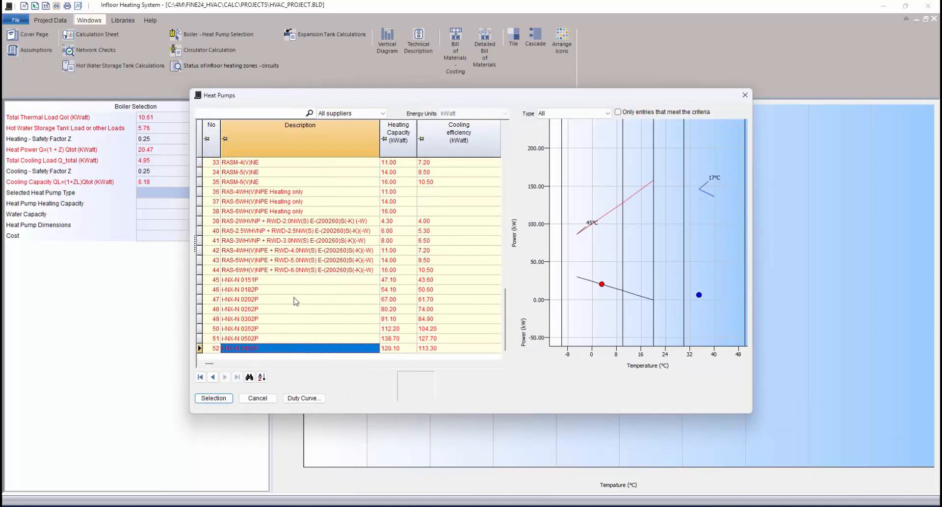
scroll(295, 299, "up", 13)
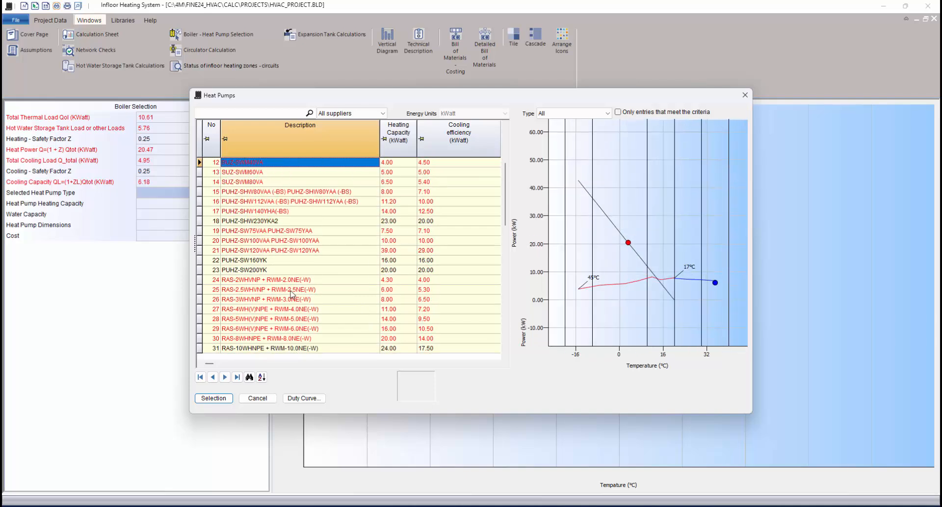
left_click(279, 348)
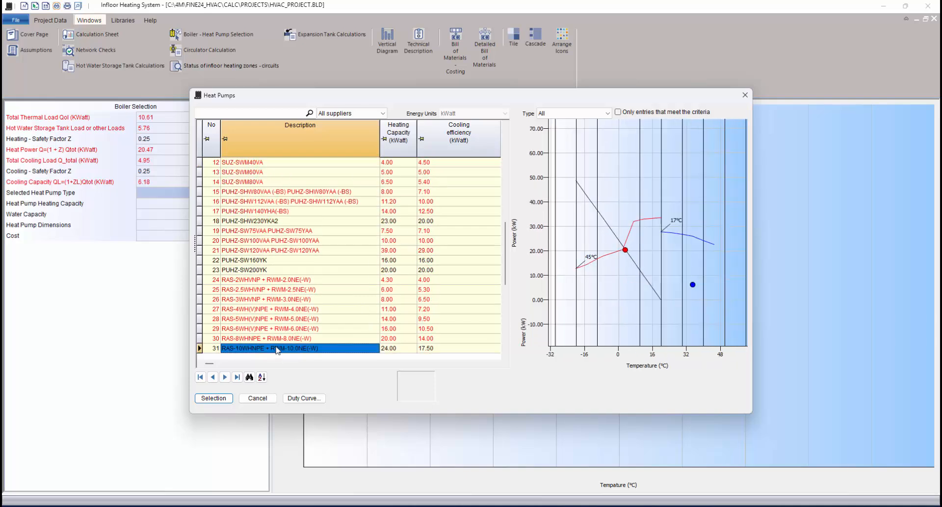
left_click(215, 398)
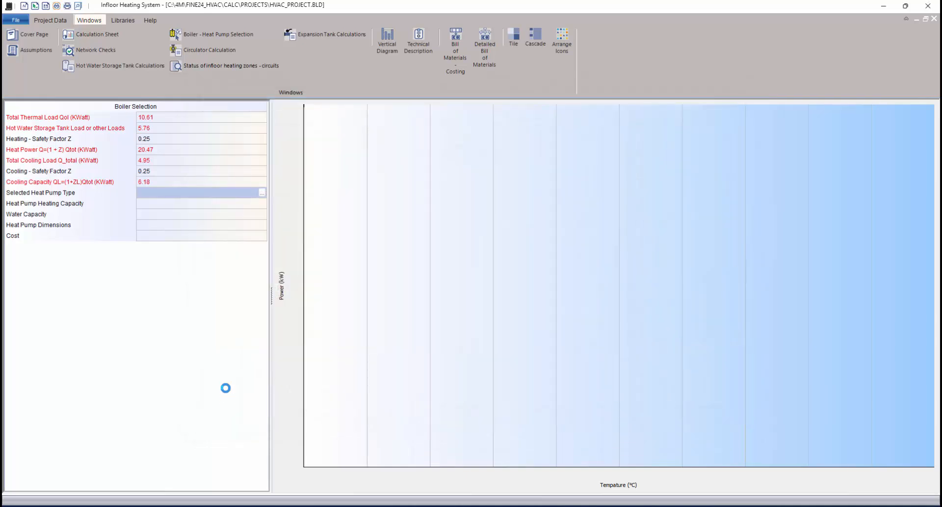
left_click(126, 218)
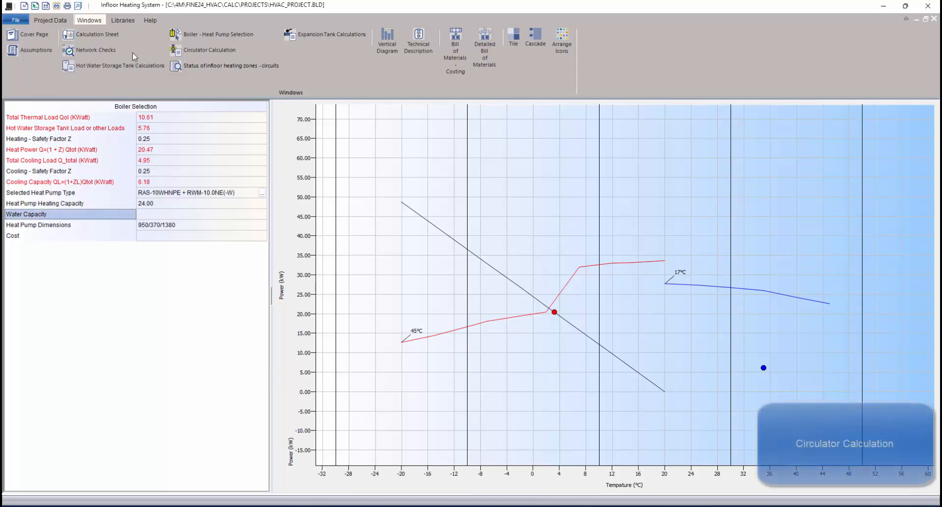
Select the CronoLine IL 32/170-4/2 circulator from the library for the circulator calculation
left_click(209, 50)
left_click(79, 195)
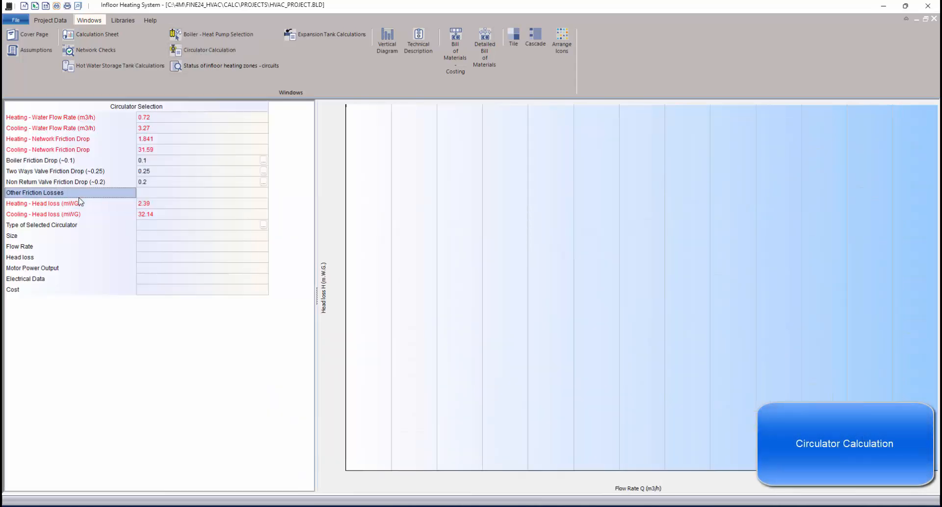
left_click(98, 237)
left_click(196, 226)
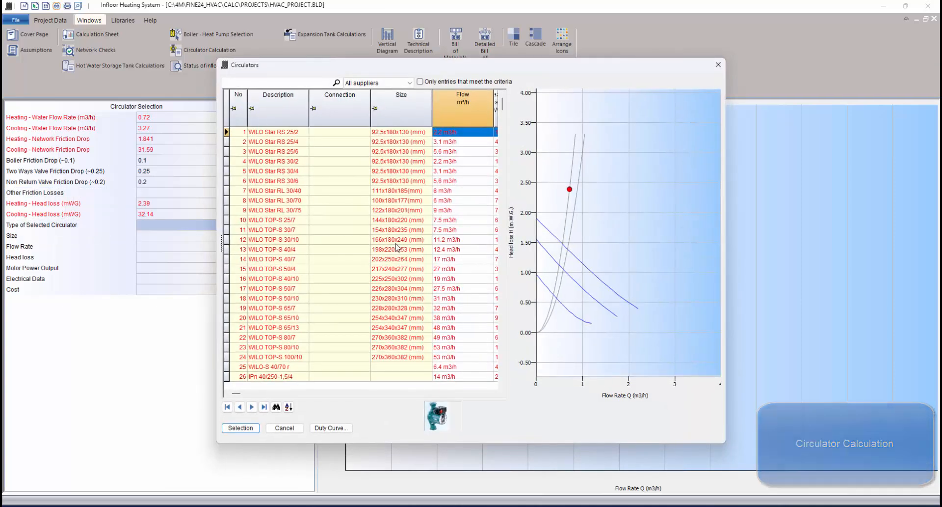
scroll(355, 249, "down", 6)
scroll(355, 251, "down", 14)
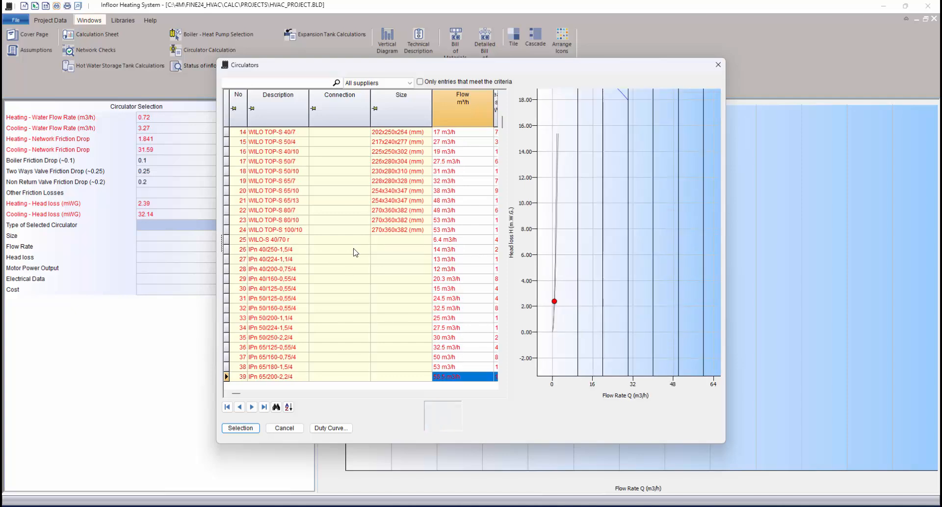
scroll(355, 251, "down", 18)
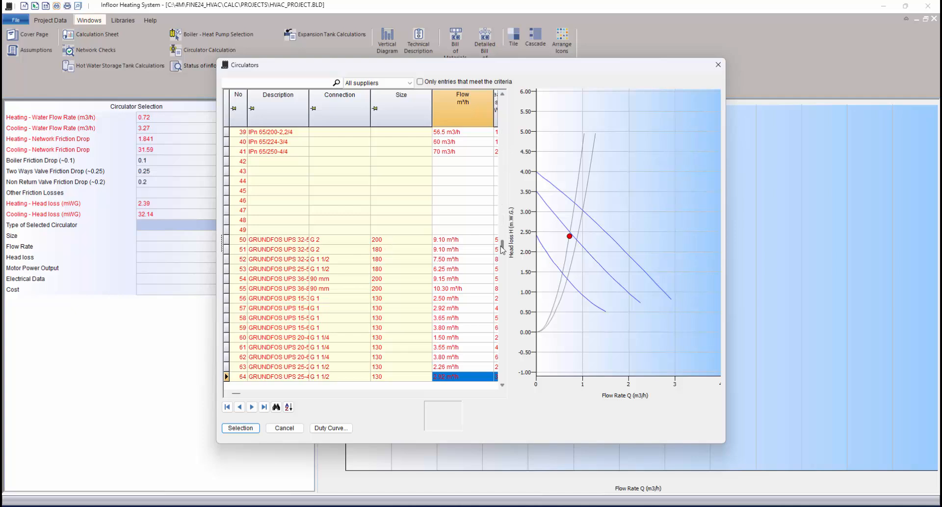
left_click_drag(503, 249, 502, 263)
left_click(307, 240)
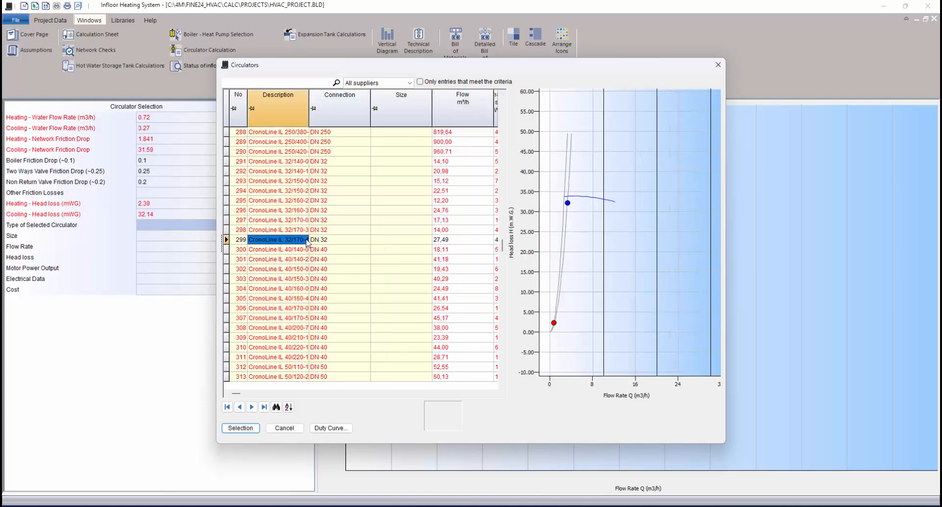
left_click(235, 426)
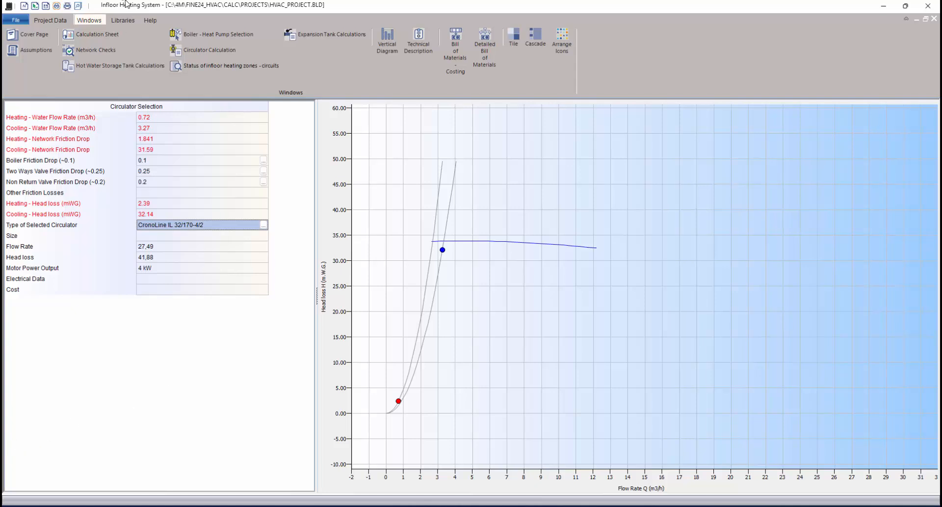
Review the status of the infloor heating zones and circuits, and examine the vertical diagram's circuits, legend and machine room
left_click(177, 65)
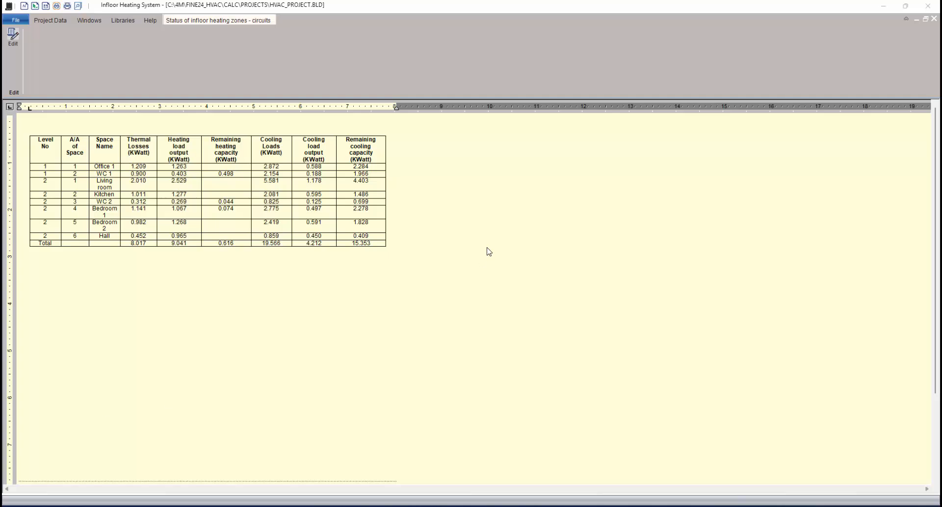
left_click(91, 21)
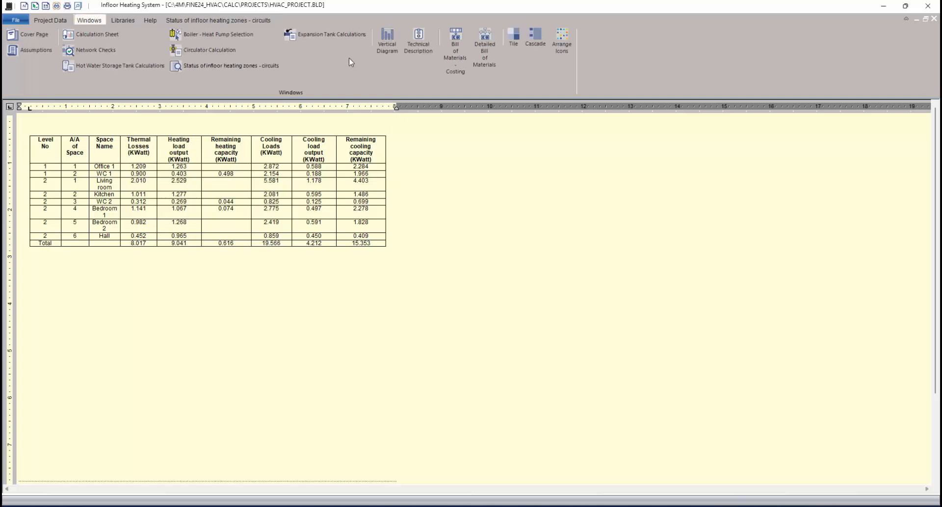
left_click(391, 39)
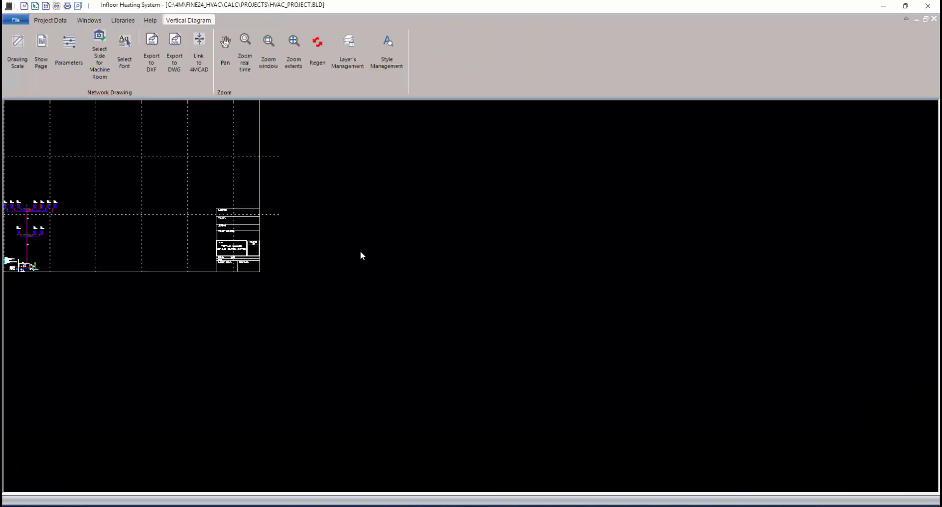
scroll(220, 245, "up", 5)
middle_click_drag(142, 229, 581, 351)
scroll(360, 296, "up", 4)
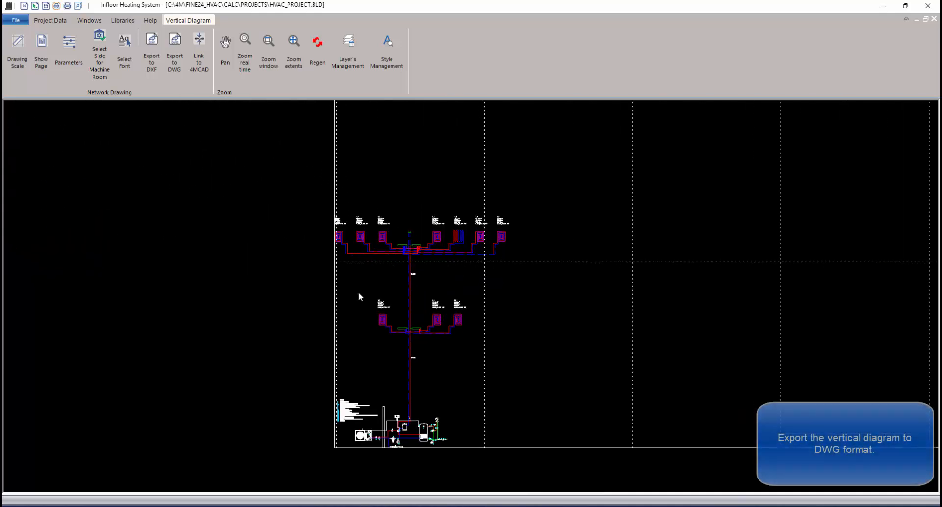
middle_click_drag(315, 281, 389, 206)
scroll(467, 238, "up", 8)
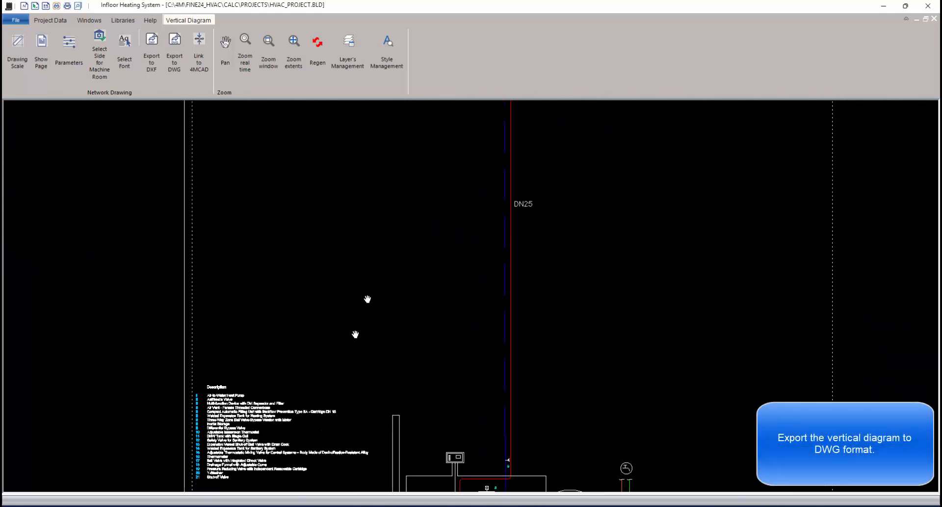
scroll(254, 320, "up", 1)
middle_click_drag(263, 318, 372, 282)
scroll(551, 189, "down", 8)
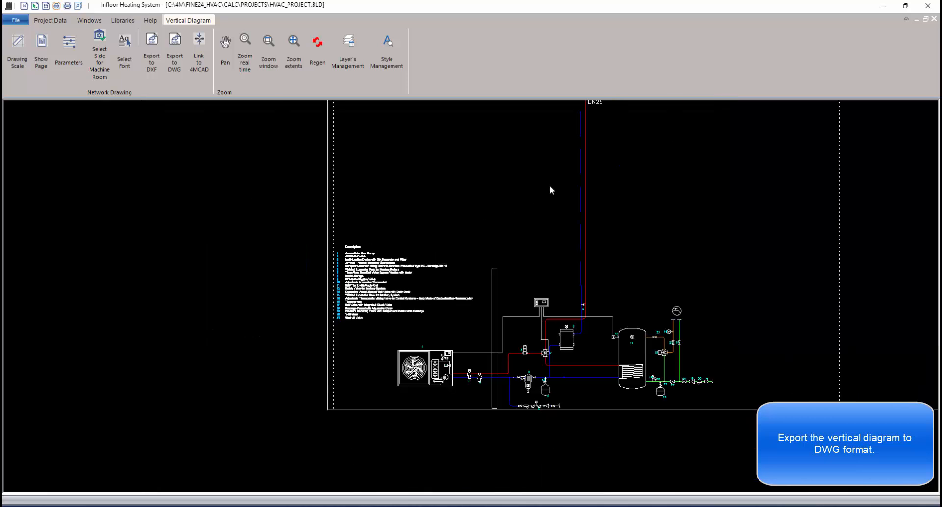
Export the infloor heating vertical diagram to DWG format and close the diagram
mouse_move(551, 221)
middle_mouse_down()
mouse_move(423, 425)
mouse_move(359, 505)
middle_mouse_up()
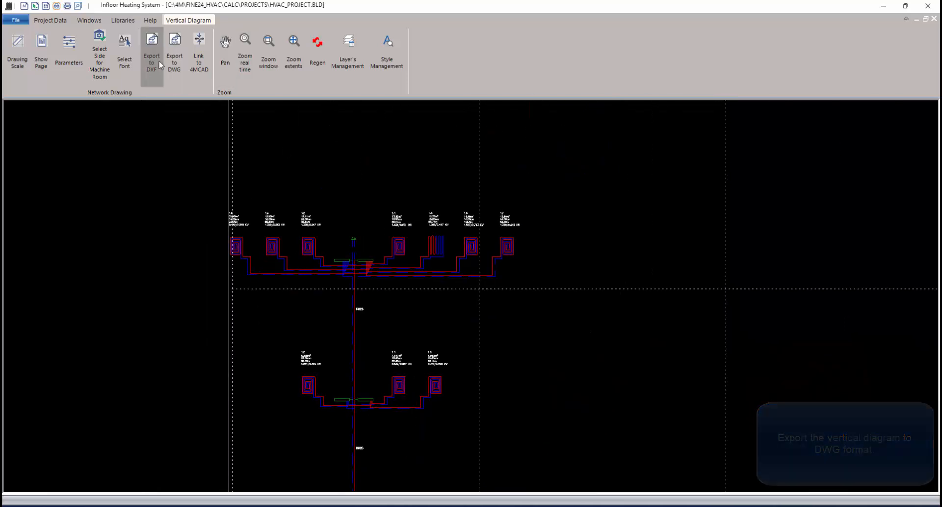
left_click(178, 54)
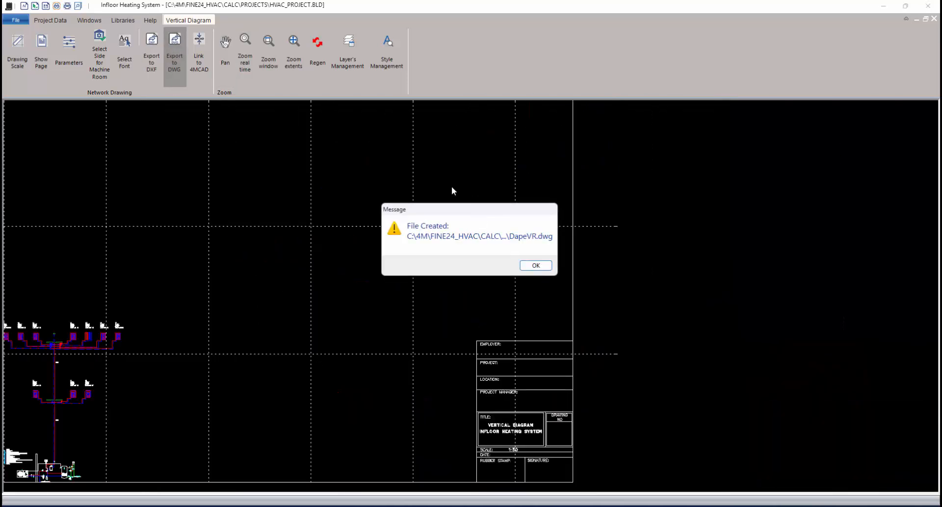
left_click(536, 266)
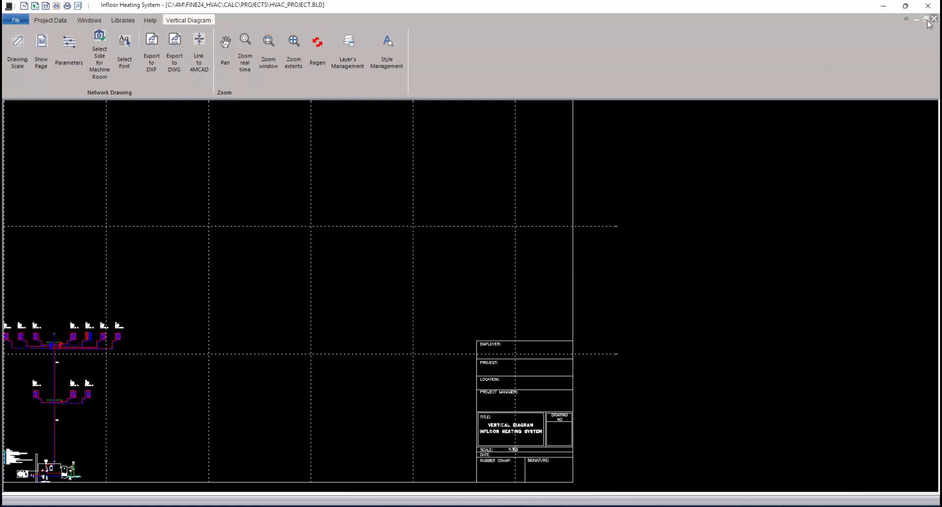
left_click(933, 18)
Review the technical description, the bill of materials costing and the detailed bill of materials
left_click(89, 20)
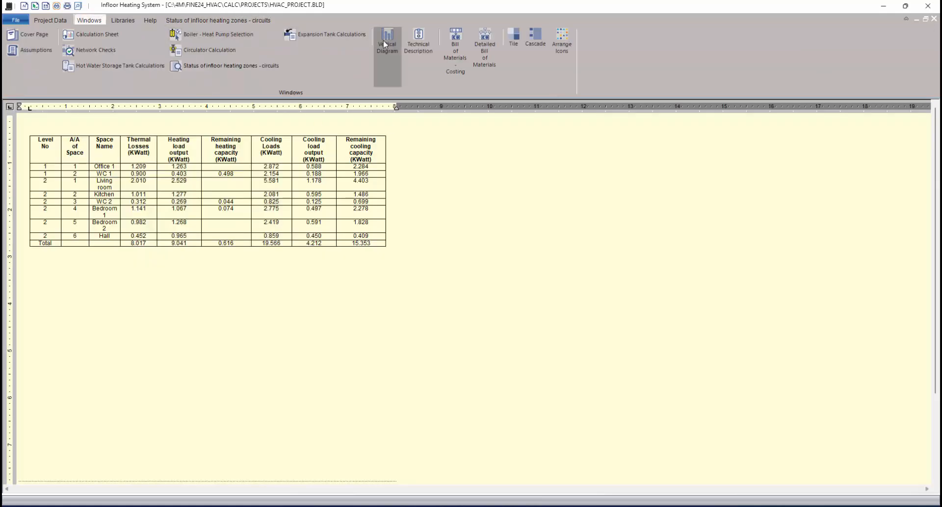
left_click(418, 41)
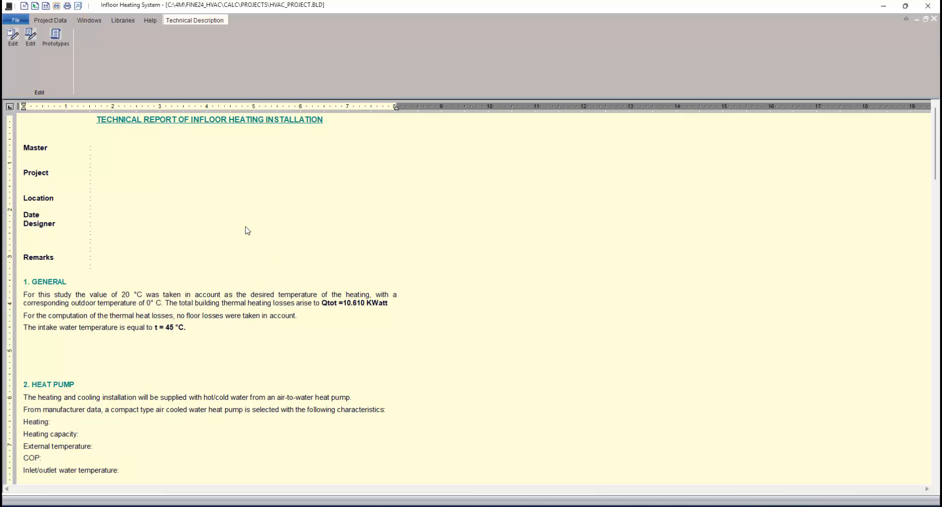
left_click(90, 20)
left_click(456, 54)
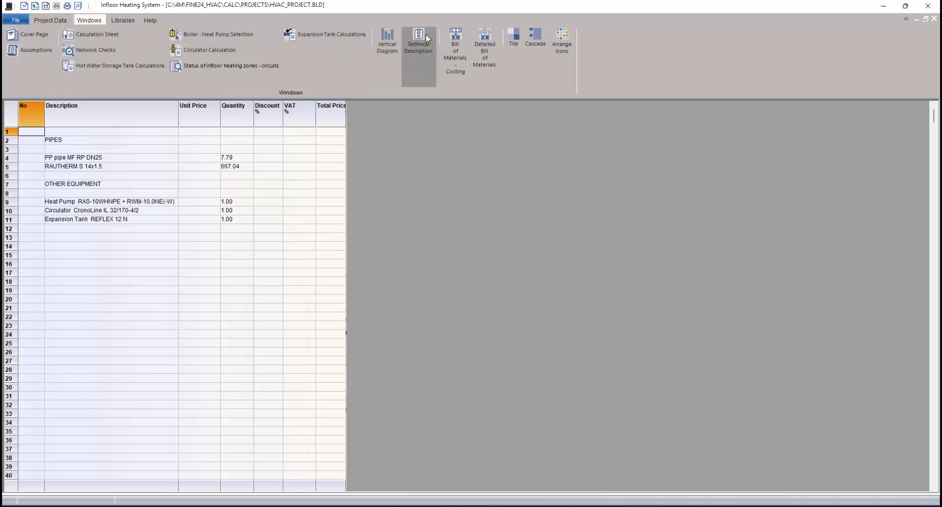
left_click(485, 50)
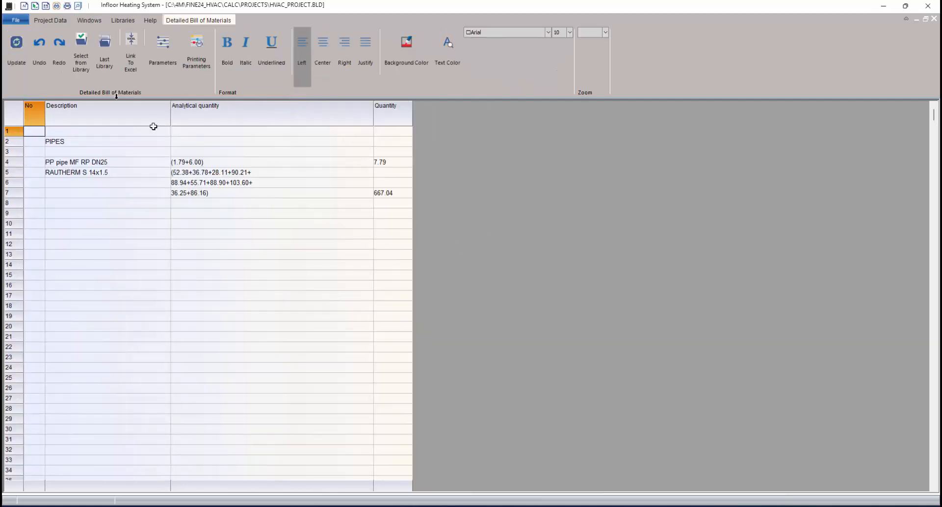
Check which reports are included in the printout contents and accept the list
left_click(15, 19)
left_click(44, 168)
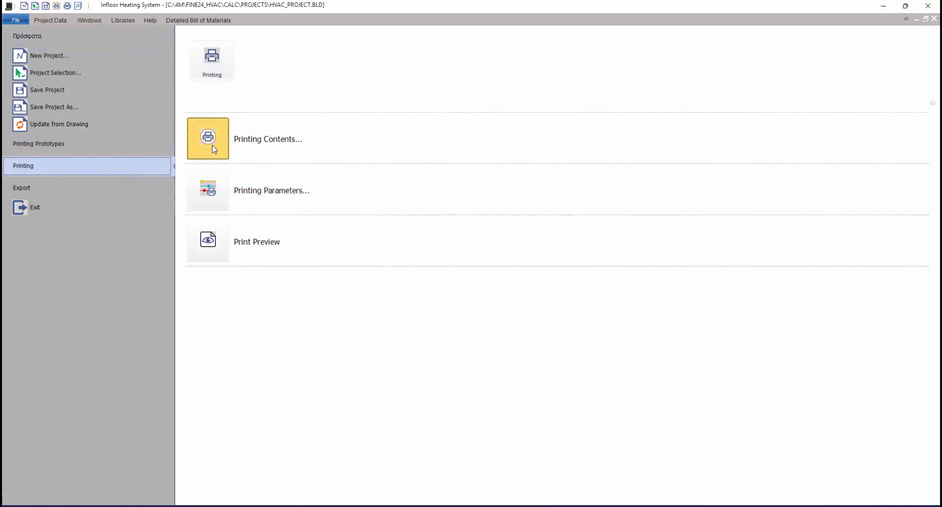
left_click(213, 147)
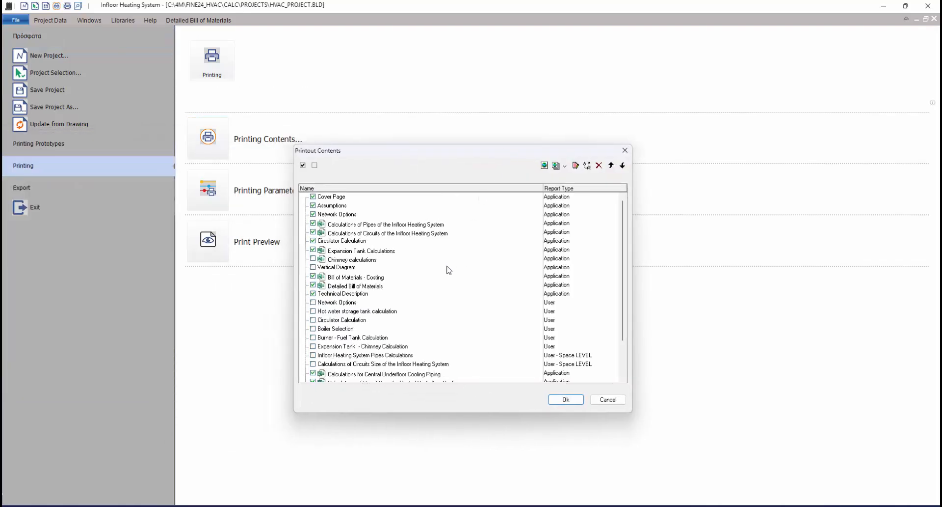
scroll(420, 276, "down", 2)
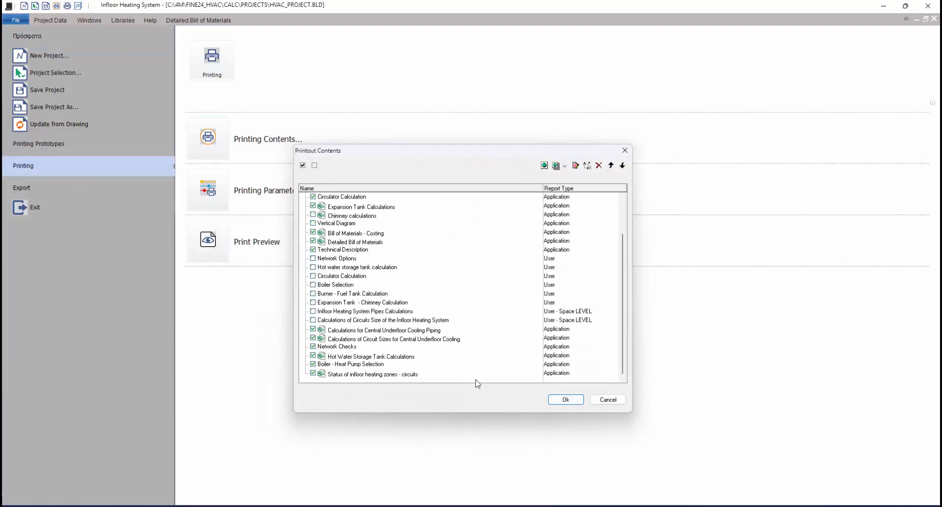
scroll(576, 274, "up", 2)
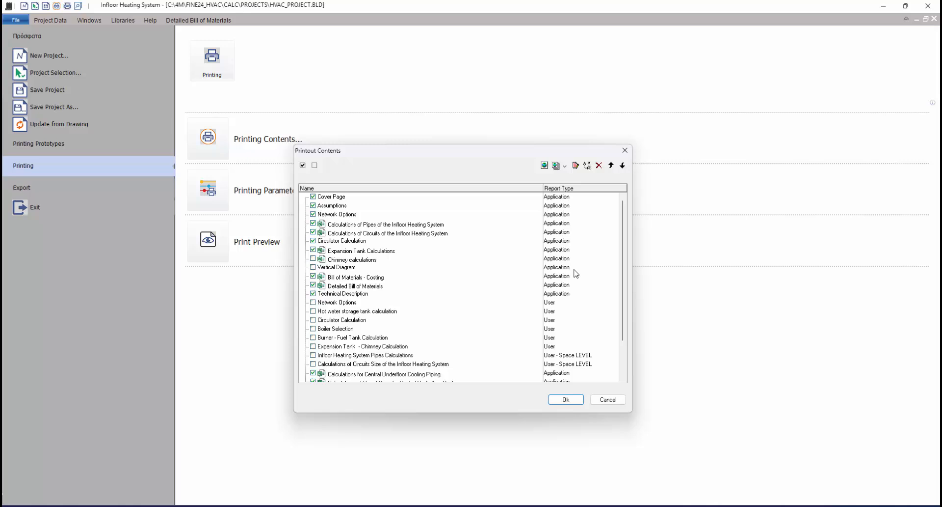
left_click(566, 399)
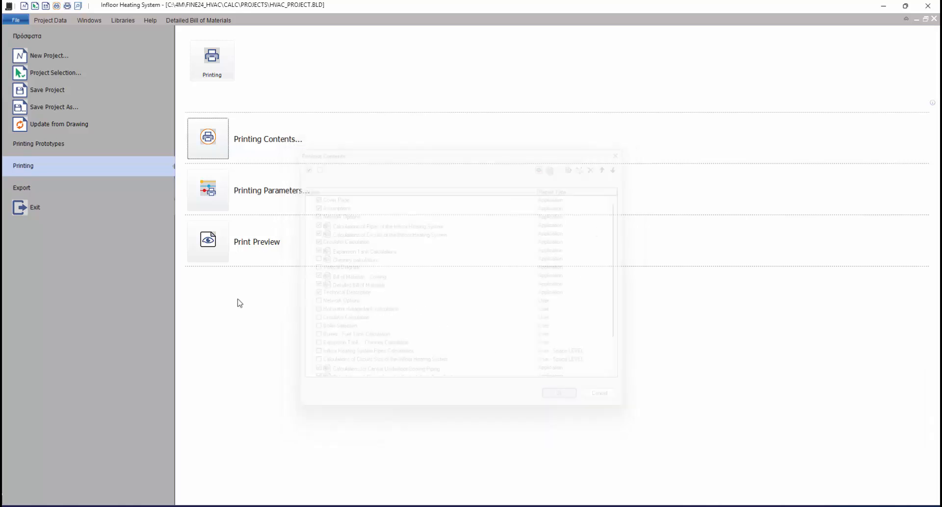
Export the infloor heating calculations to a Word document and look through the report's pages
left_click(88, 191)
left_click(209, 139)
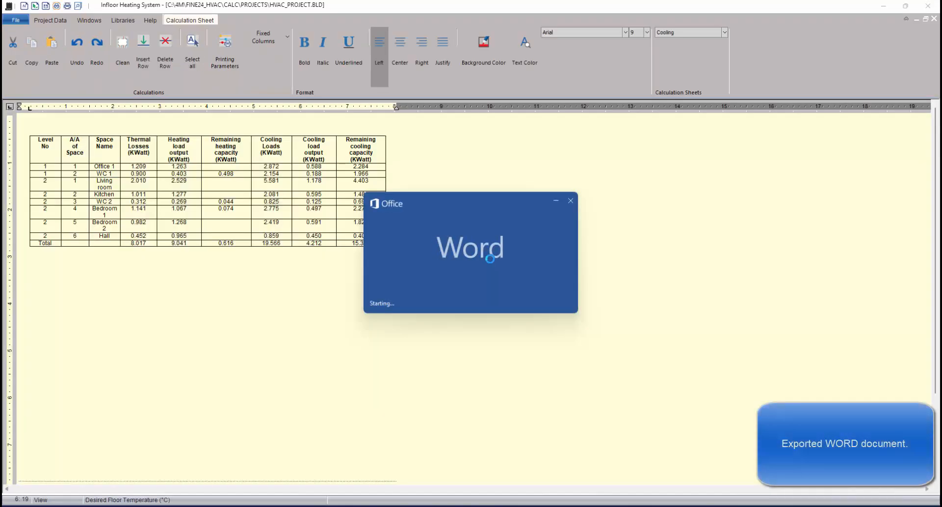
scroll(548, 273, "down", 20)
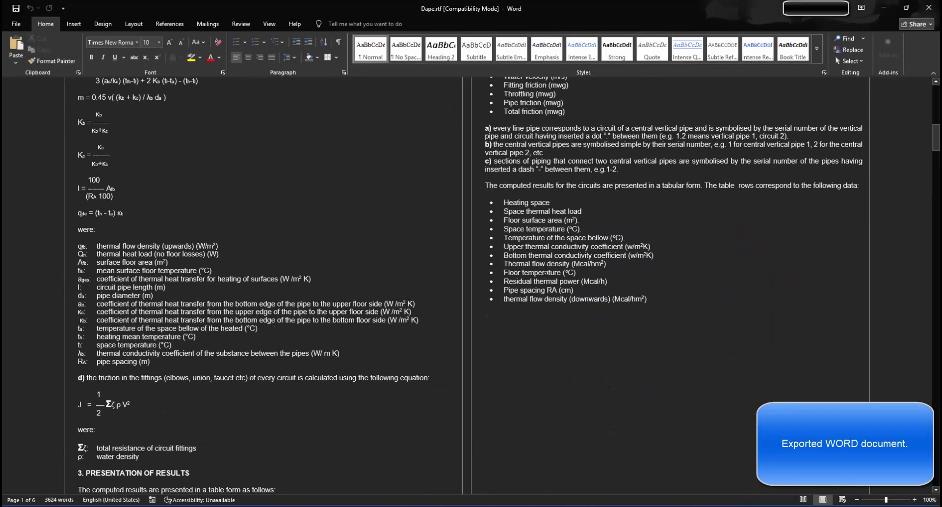
scroll(557, 254, "down", 20)
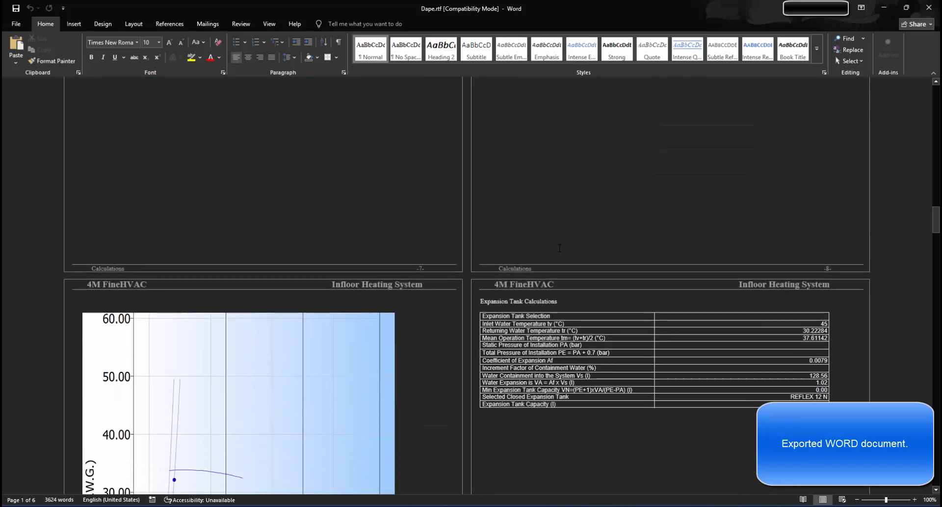
scroll(578, 239, "down", 20)
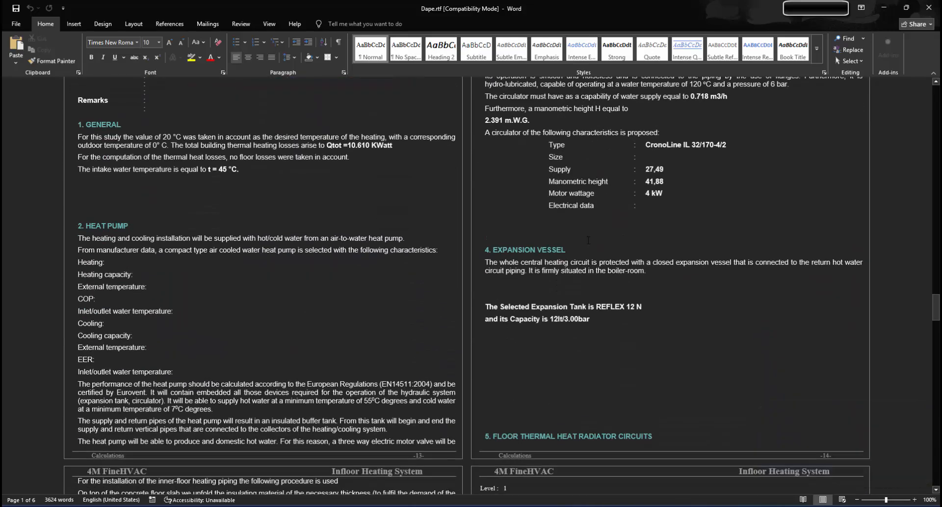
scroll(584, 238, "down", 20)
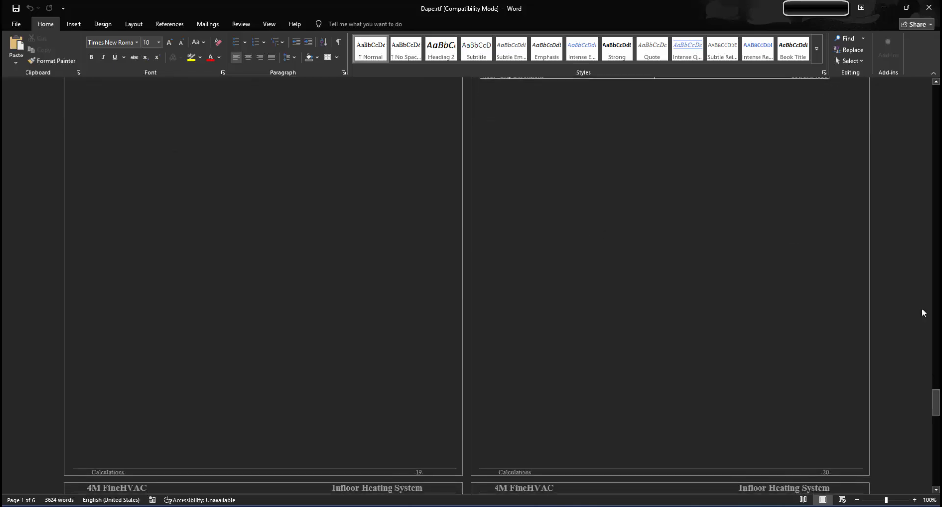
left_click_drag(936, 400, 935, 89)
Close the Word report and exit the infloor heating calculations, saving the project changes
left_click(928, 14)
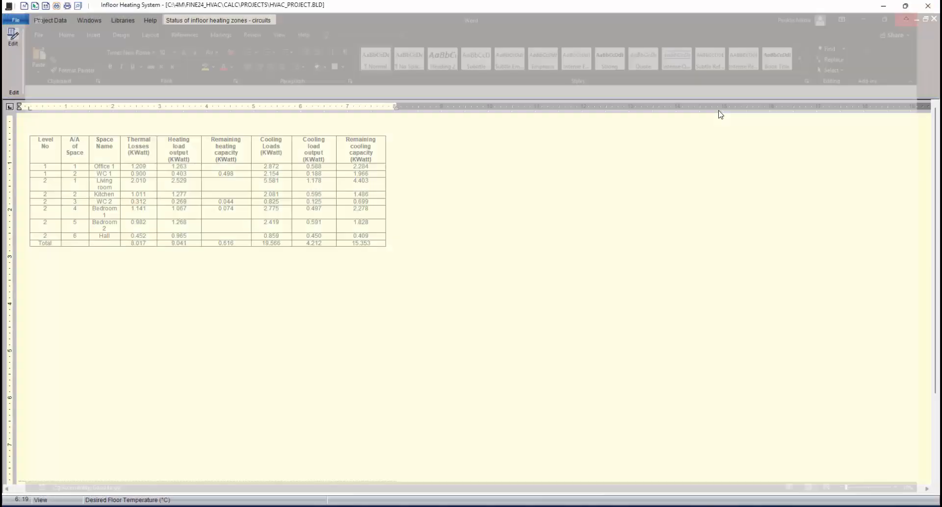
left_click(927, 6)
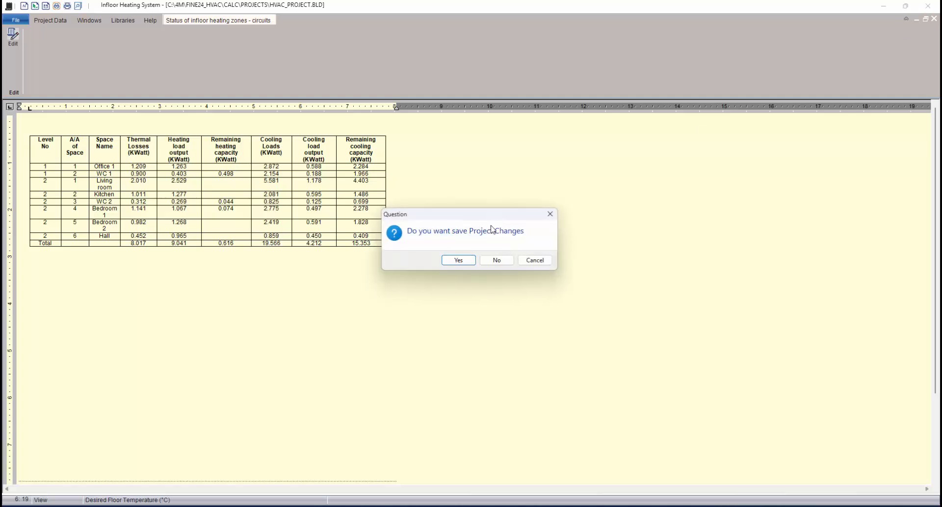
left_click(459, 259)
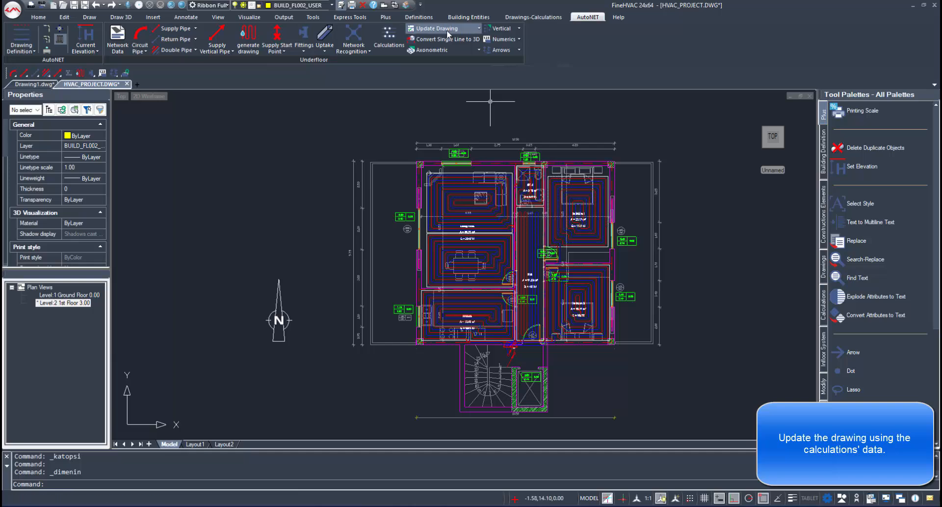
Update the drawing with the calculation data for all network segments and circuits on all levels, using automatic label placement
left_click(447, 30)
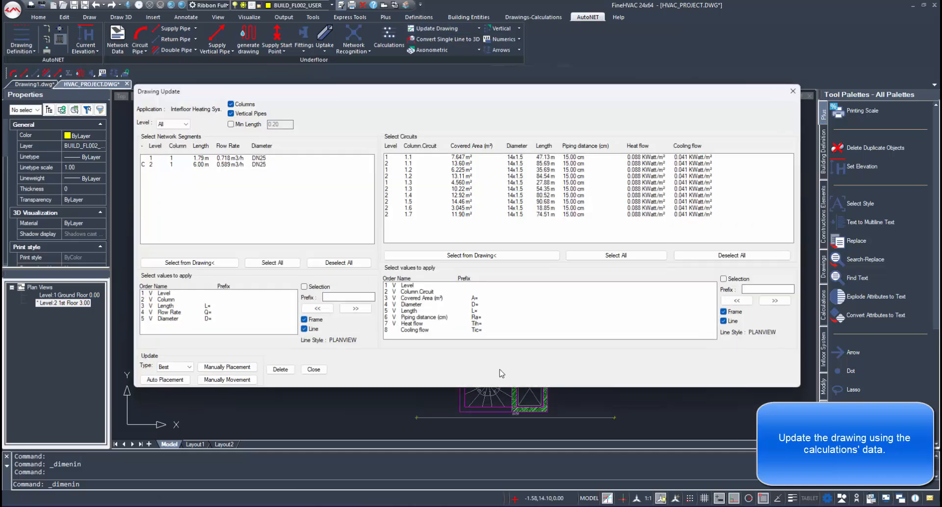
left_click(617, 256)
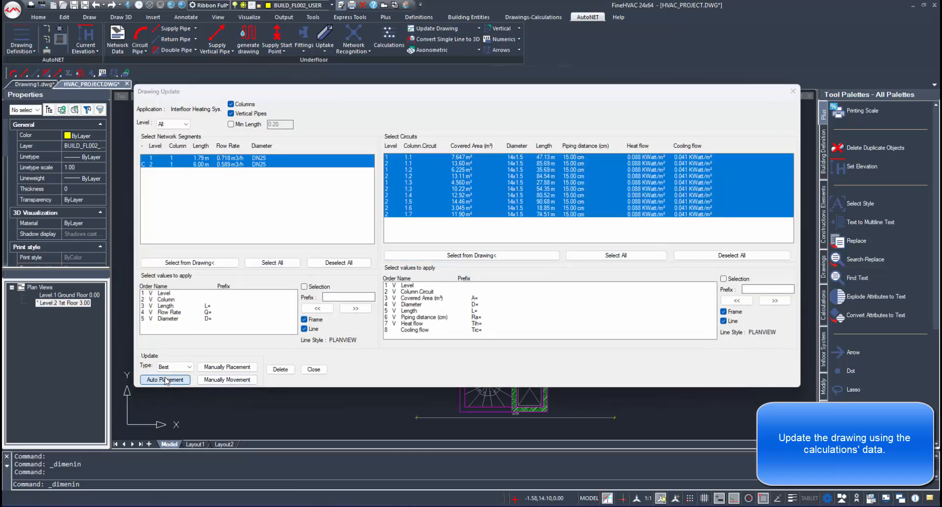
left_click(165, 379)
left_click(455, 272)
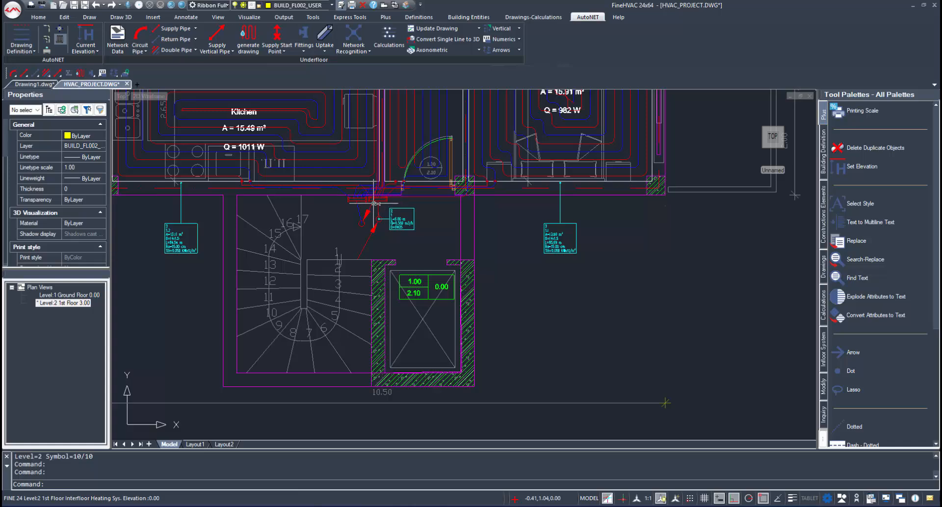
middle_click_drag(374, 202, 486, 299)
Switch to the Level 1 Ground Floor plan and convert the single-line network to 3D
double_click(74, 295)
scroll(423, 254, "down", 4)
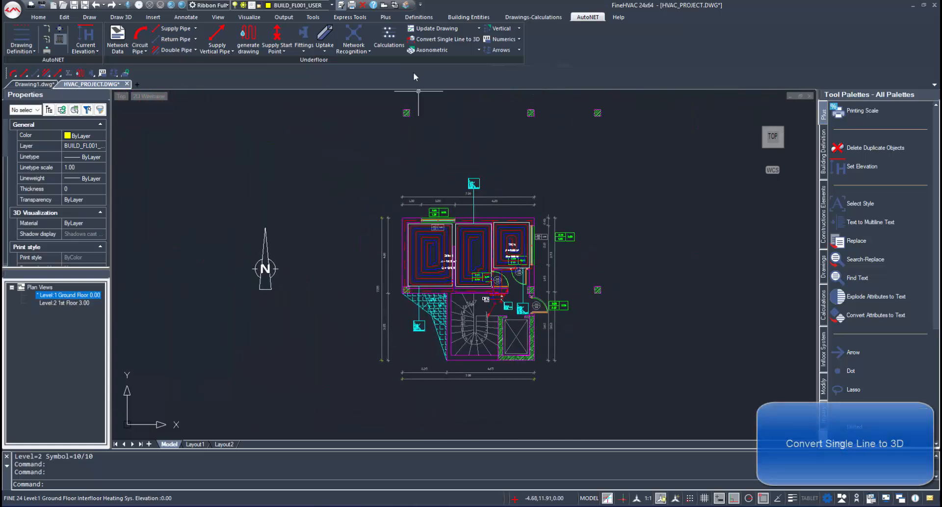
left_click(443, 39)
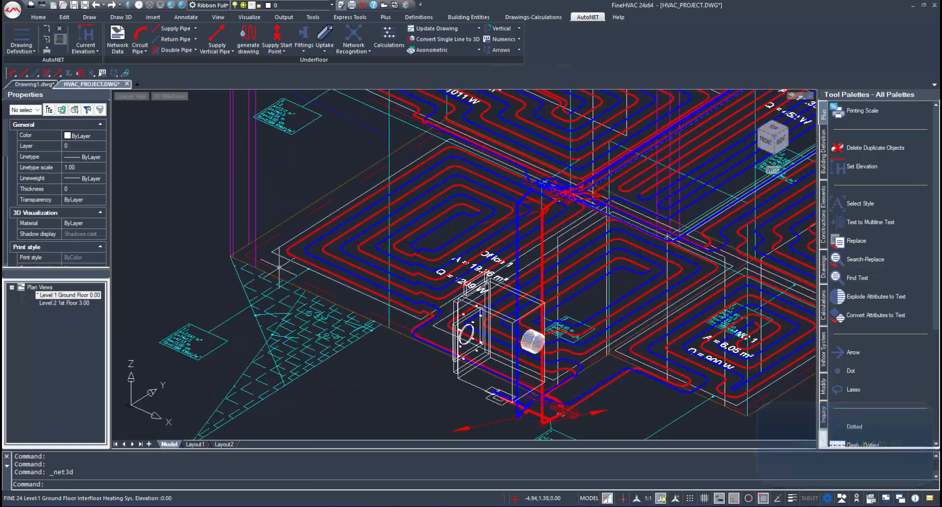
Examine the building's 3D infloor piping and heat pump in the Realistic visual style, and return to the plan view
scroll(406, 269, "up", 4)
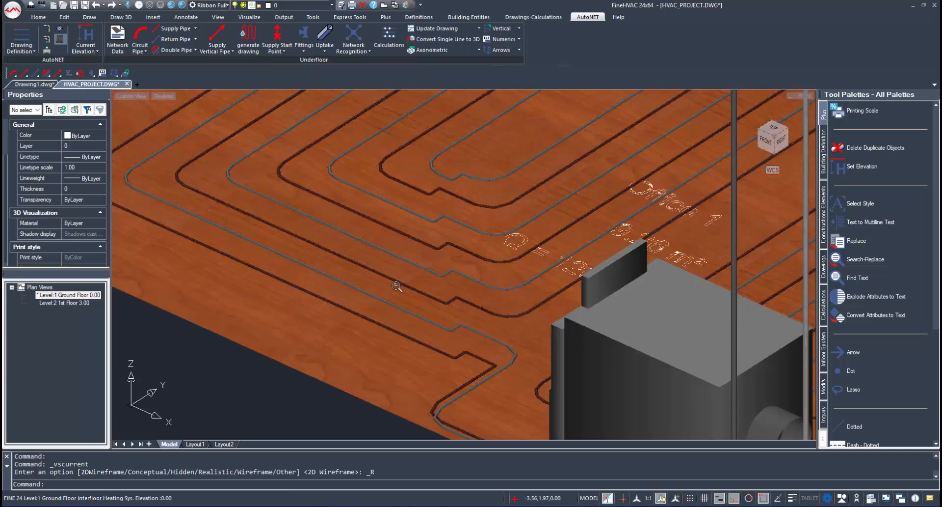
scroll(373, 319, "down", 2)
scroll(407, 362, "up", 3)
middle_click_drag(407, 363, 469, 349, "shift")
scroll(482, 357, "down", 6)
middle_click_drag(681, 341, 512, 392)
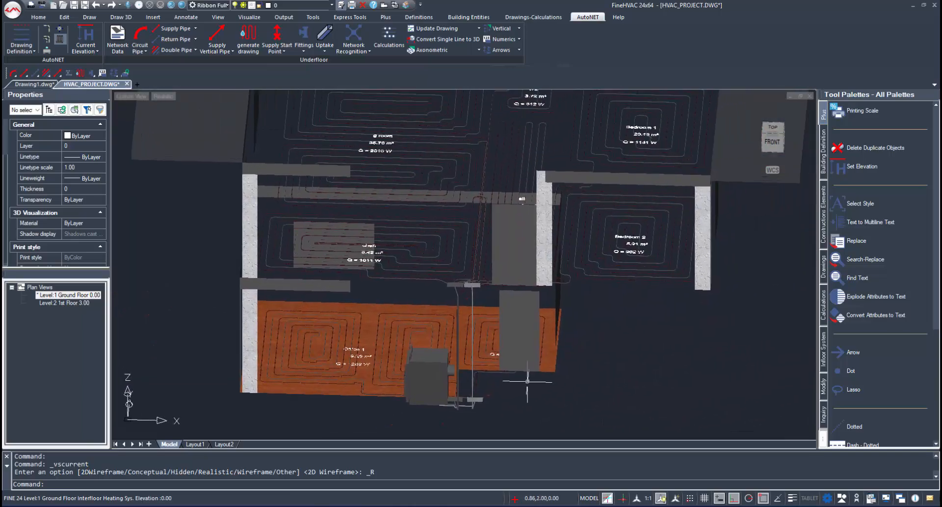
scroll(530, 334, "down", 4)
middle_click_drag(651, 365, 585, 409)
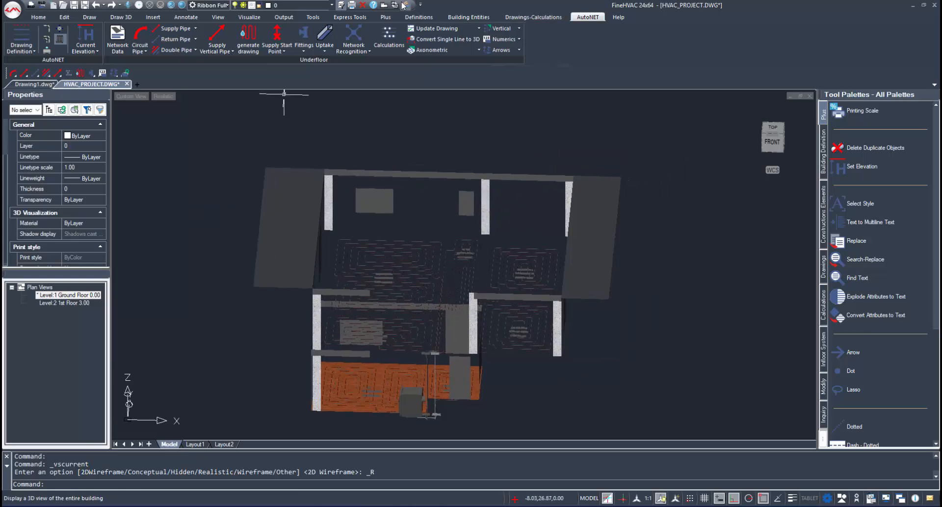
left_click(384, 5)
Create the network's axonometric drawing with X Axis 315 and XY Plane 35.2644, replacing the existing file and accepting the label settings
left_click(432, 50)
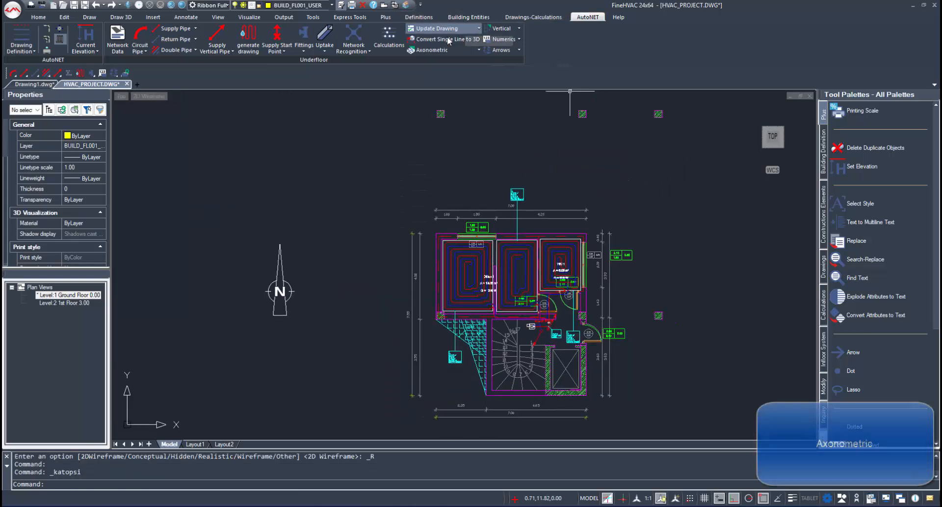
left_click(433, 273)
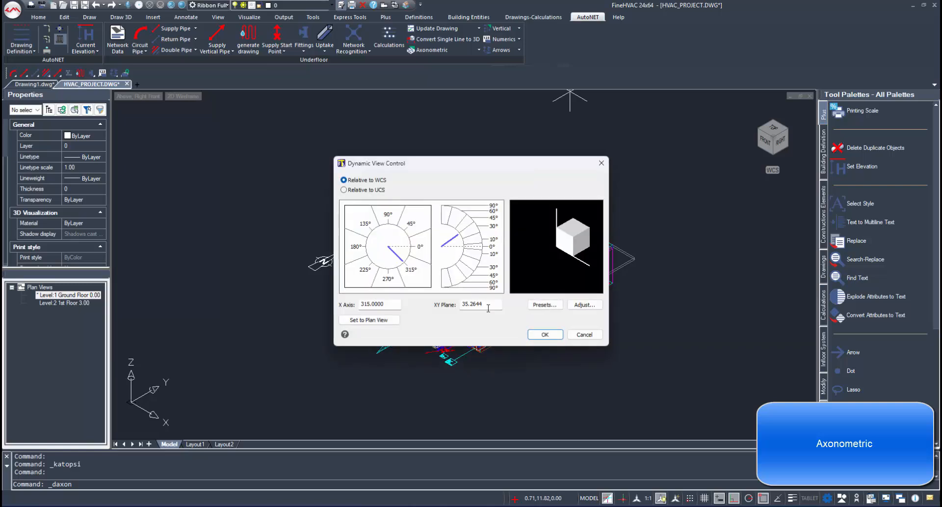
left_click(541, 335)
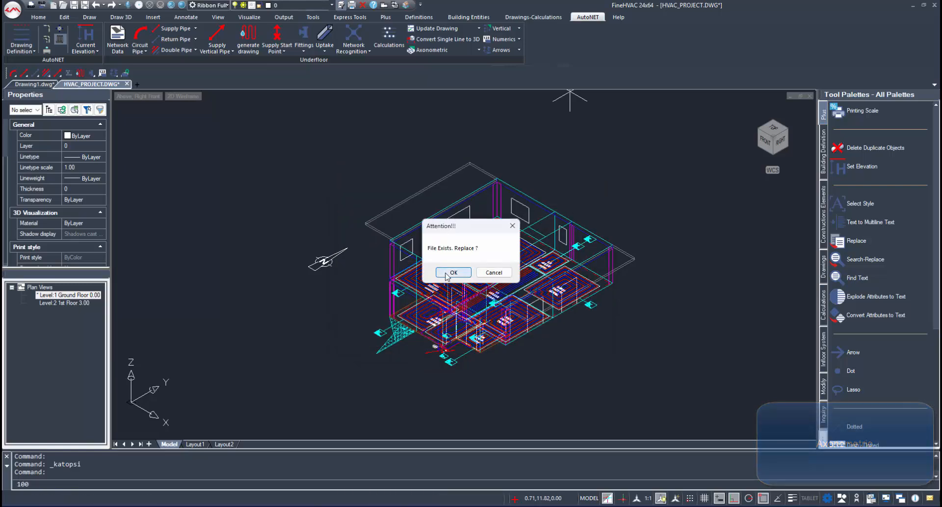
left_click(447, 273)
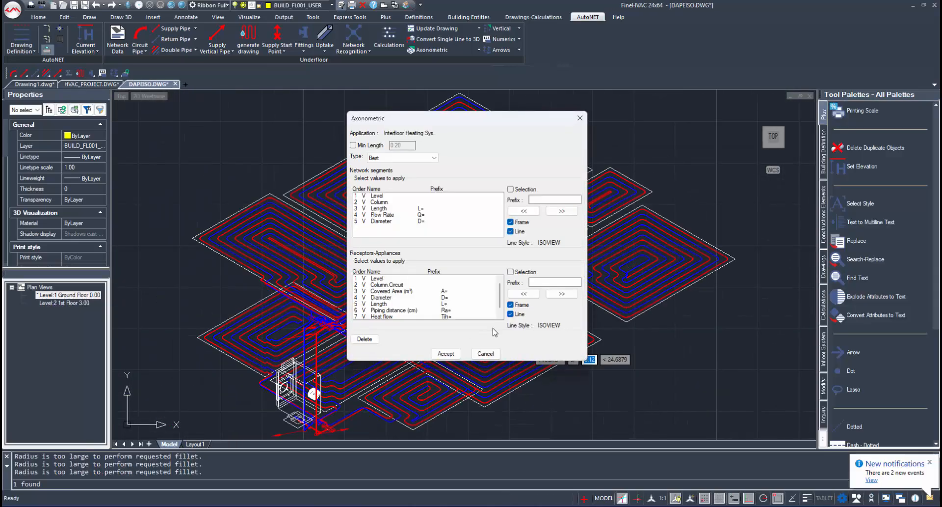
left_click(446, 353)
Examine the axonometric drawing's circuits and the labels around the heat pump and vertical pipes
scroll(461, 307, "down", 3)
middle_click_drag(456, 350, 468, 298)
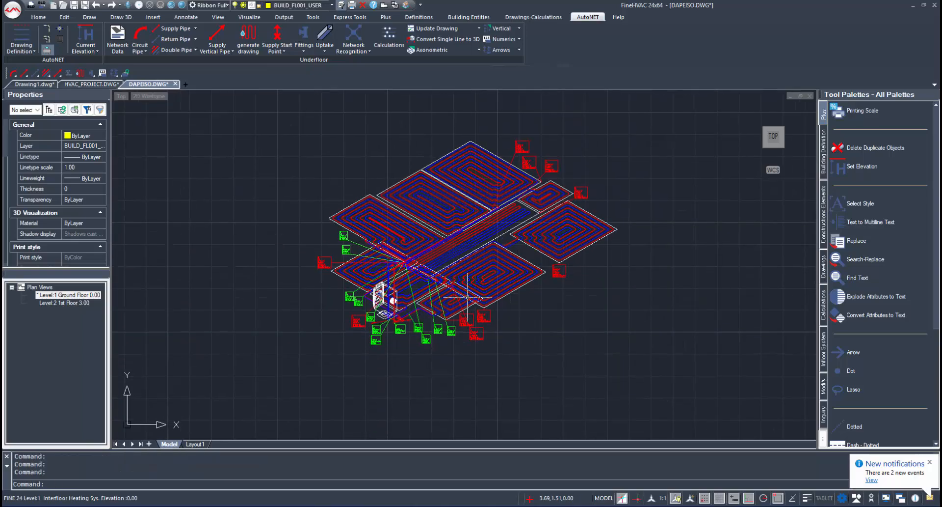
scroll(440, 282, "up", 4)
middle_click_drag(383, 333, 469, 226)
scroll(396, 264, "up", 3)
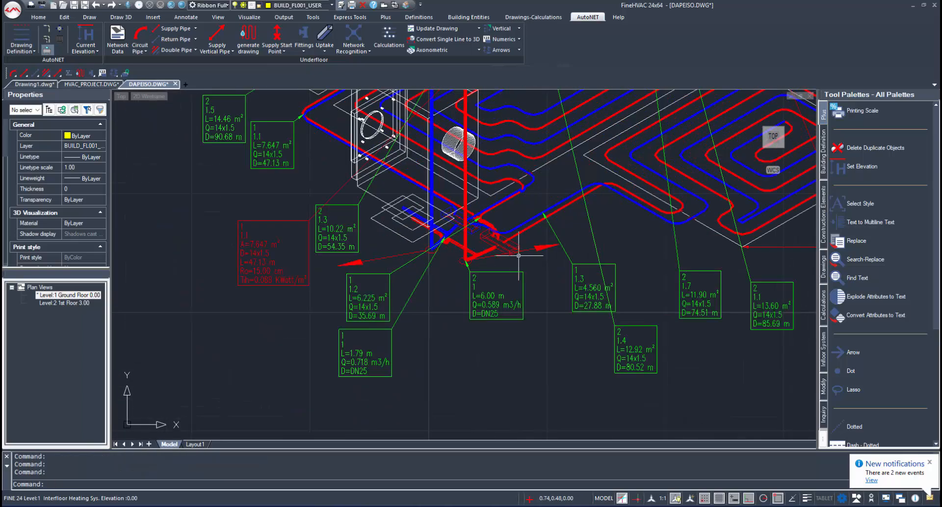
scroll(519, 256, "down", 3)
middle_click_drag(623, 216, 492, 284)
mouse_move(605, 198)
middle_mouse_down()
mouse_move(595, 238)
mouse_move(467, 287)
middle_mouse_up()
scroll(599, 172, "down", 3)
middle_click_drag(600, 143, 546, 215)
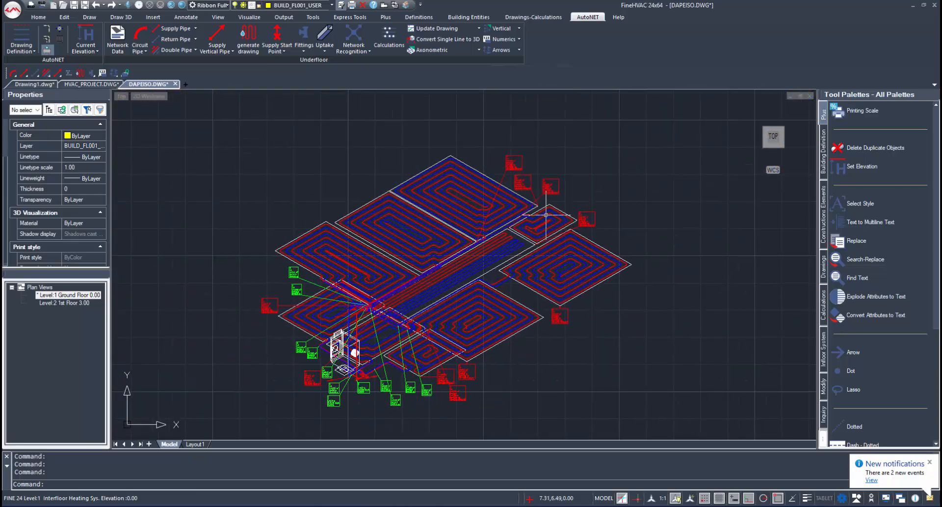
Inspect the axonometric drawing's piping in close-up once more, ending with the whole network in view
scroll(551, 186, "up", 3)
mouse_move(122, 364)
middle_mouse_down()
mouse_move(400, 324)
mouse_move(470, 232)
mouse_move(411, 296)
mouse_move(452, 246)
middle_mouse_up()
scroll(351, 295, "up", 4)
scroll(595, 253, "down", 5)
scroll(505, 236, "up", 1)
scroll(448, 311, "up", 3)
scroll(433, 284, "down", 3)
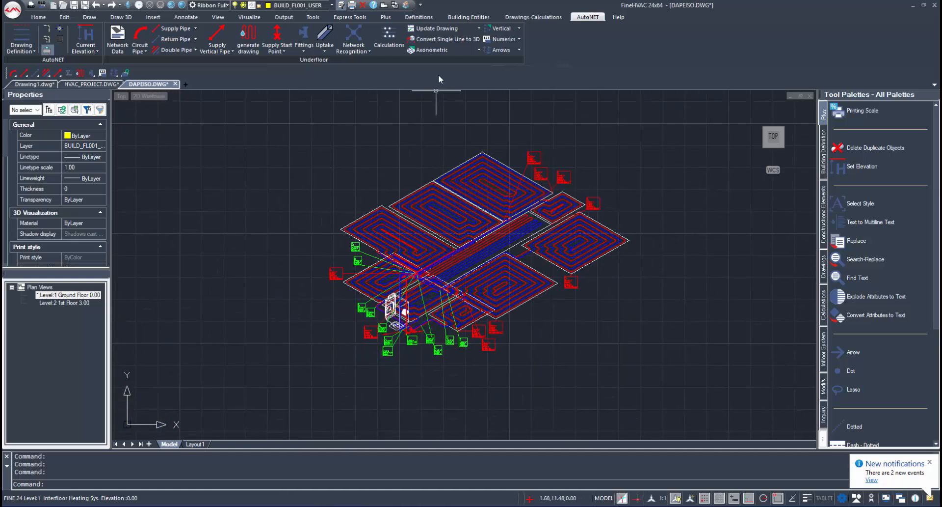
Generate the infloor network's vertical diagram, replacing the existing HVAC_PROJECTEV.DWG file
left_click(502, 30)
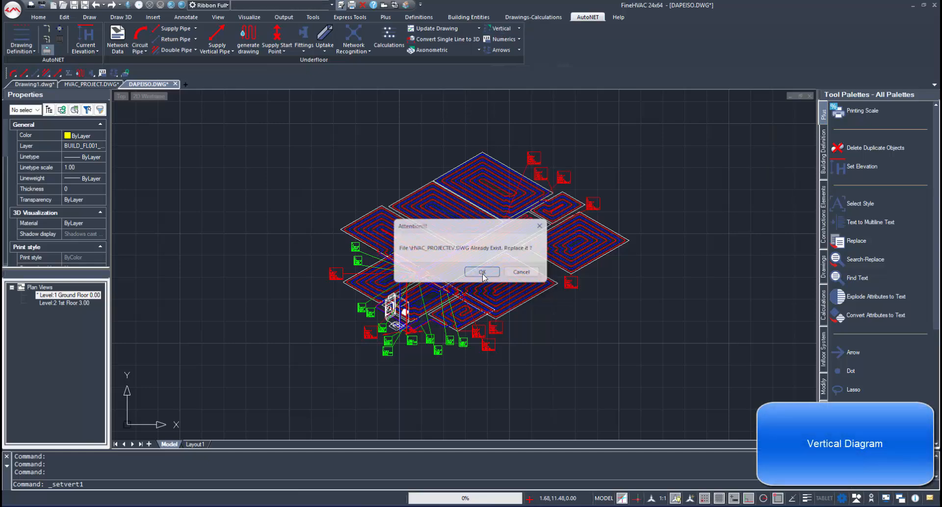
left_click(482, 271)
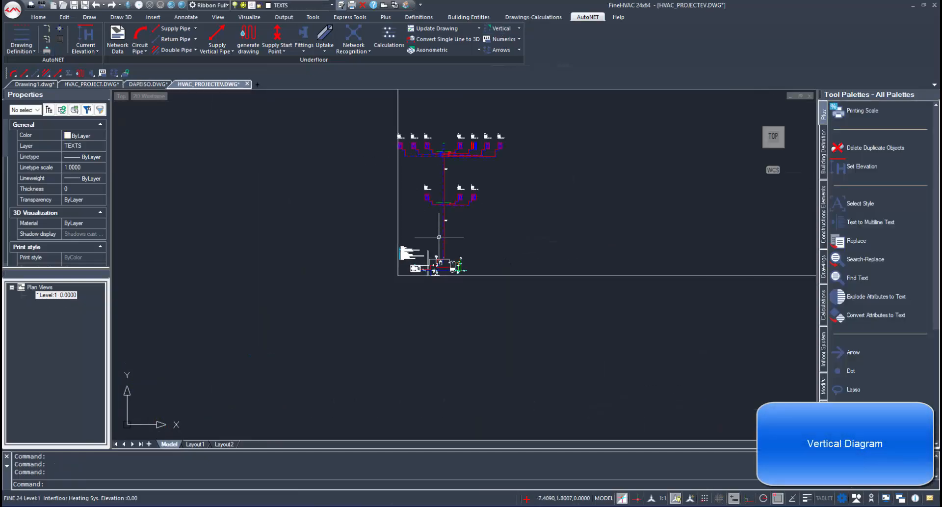
Examine the vertical diagram's component description list, heat pump schematic and floor circuits, ending with the full sheet in view
scroll(518, 311, "up", 10)
middle_click_drag(518, 311, 534, 308)
scroll(533, 305, "down", 1)
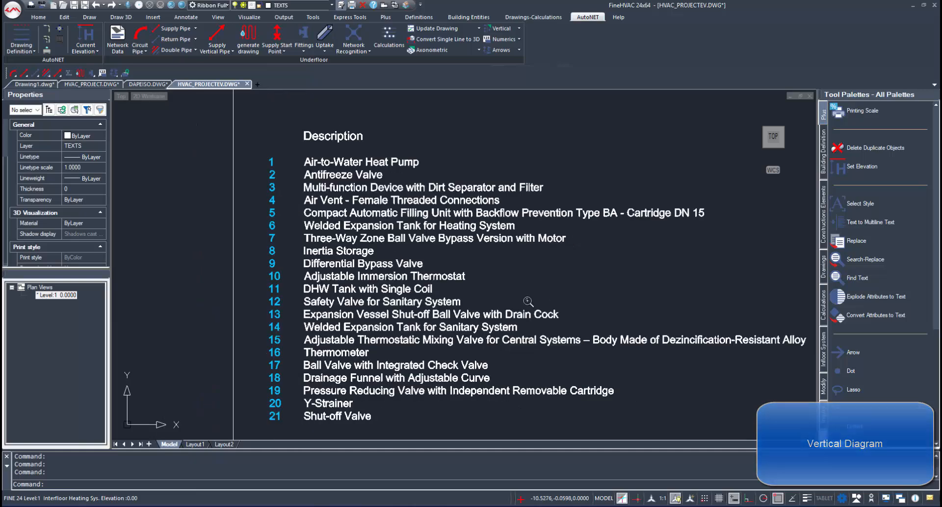
middle_click_drag(741, 354, 429, 254)
scroll(607, 310, "down", 6)
scroll(475, 308, "up", 5)
middle_click_drag(475, 308, 281, 317)
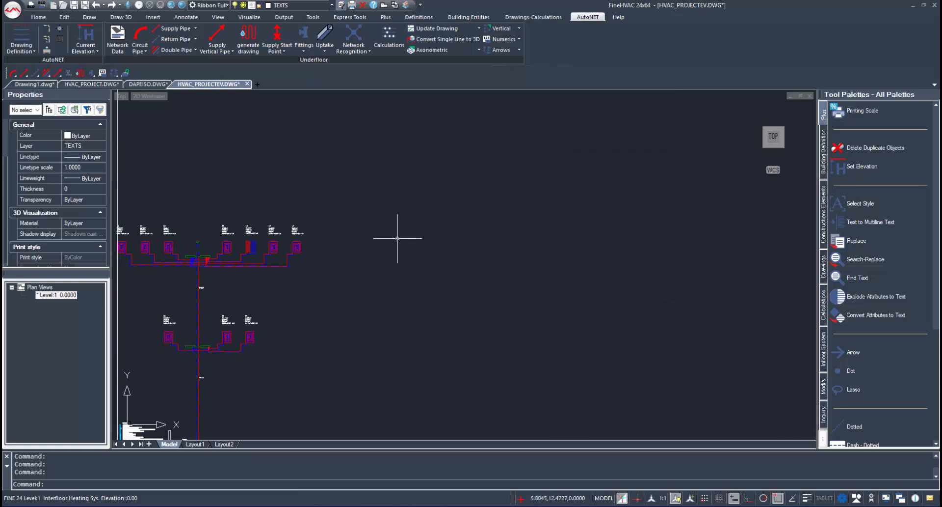
middle_click(397, 238)
middle_click(398, 238)
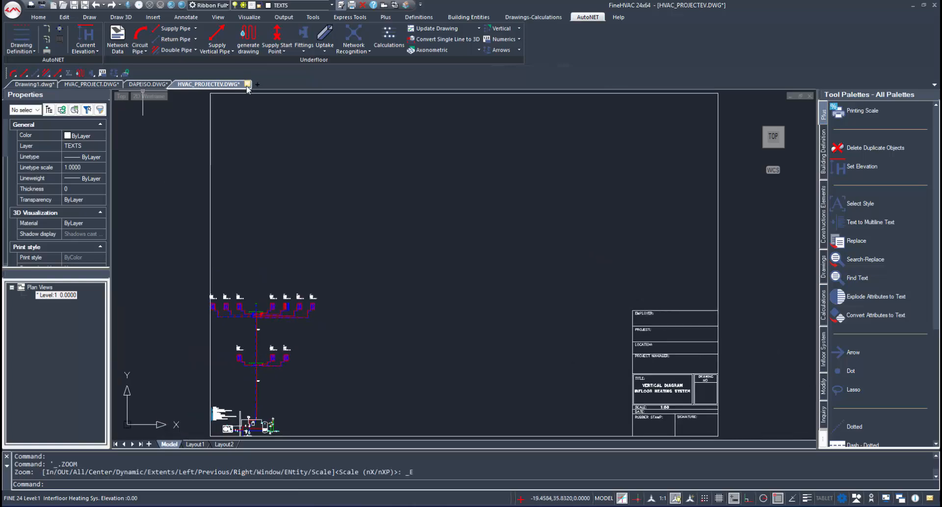